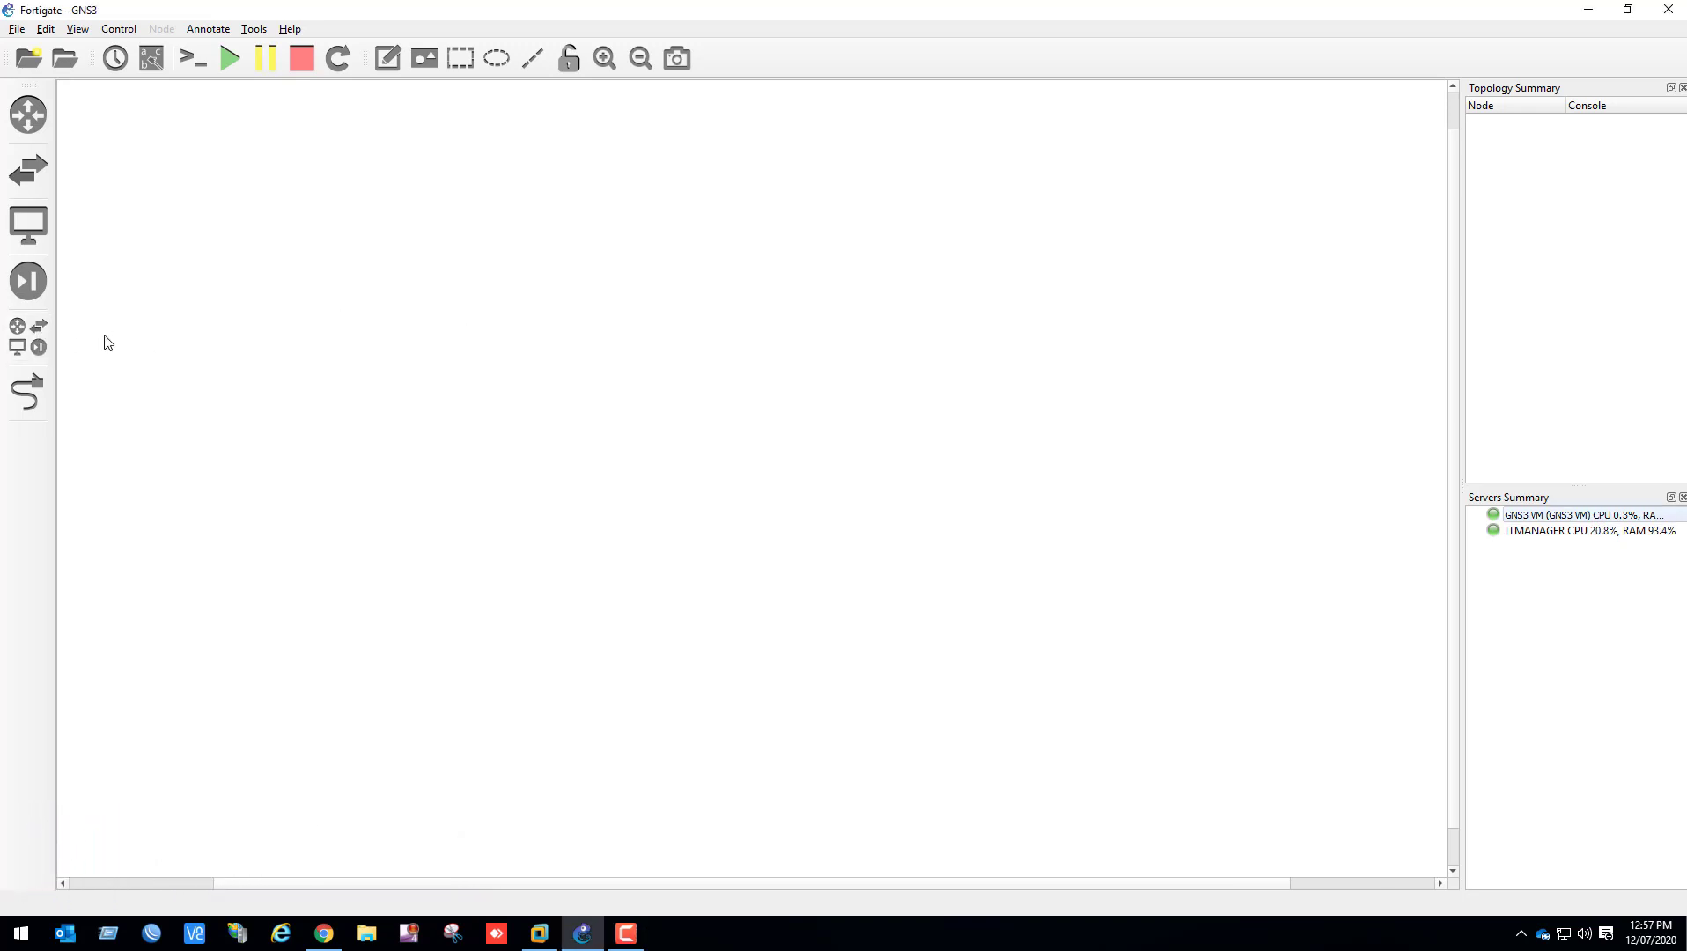
Add a Cloud node hosted on the GNS3 VM server to the upper-left area of the topology
click(24, 352)
click(114, 165)
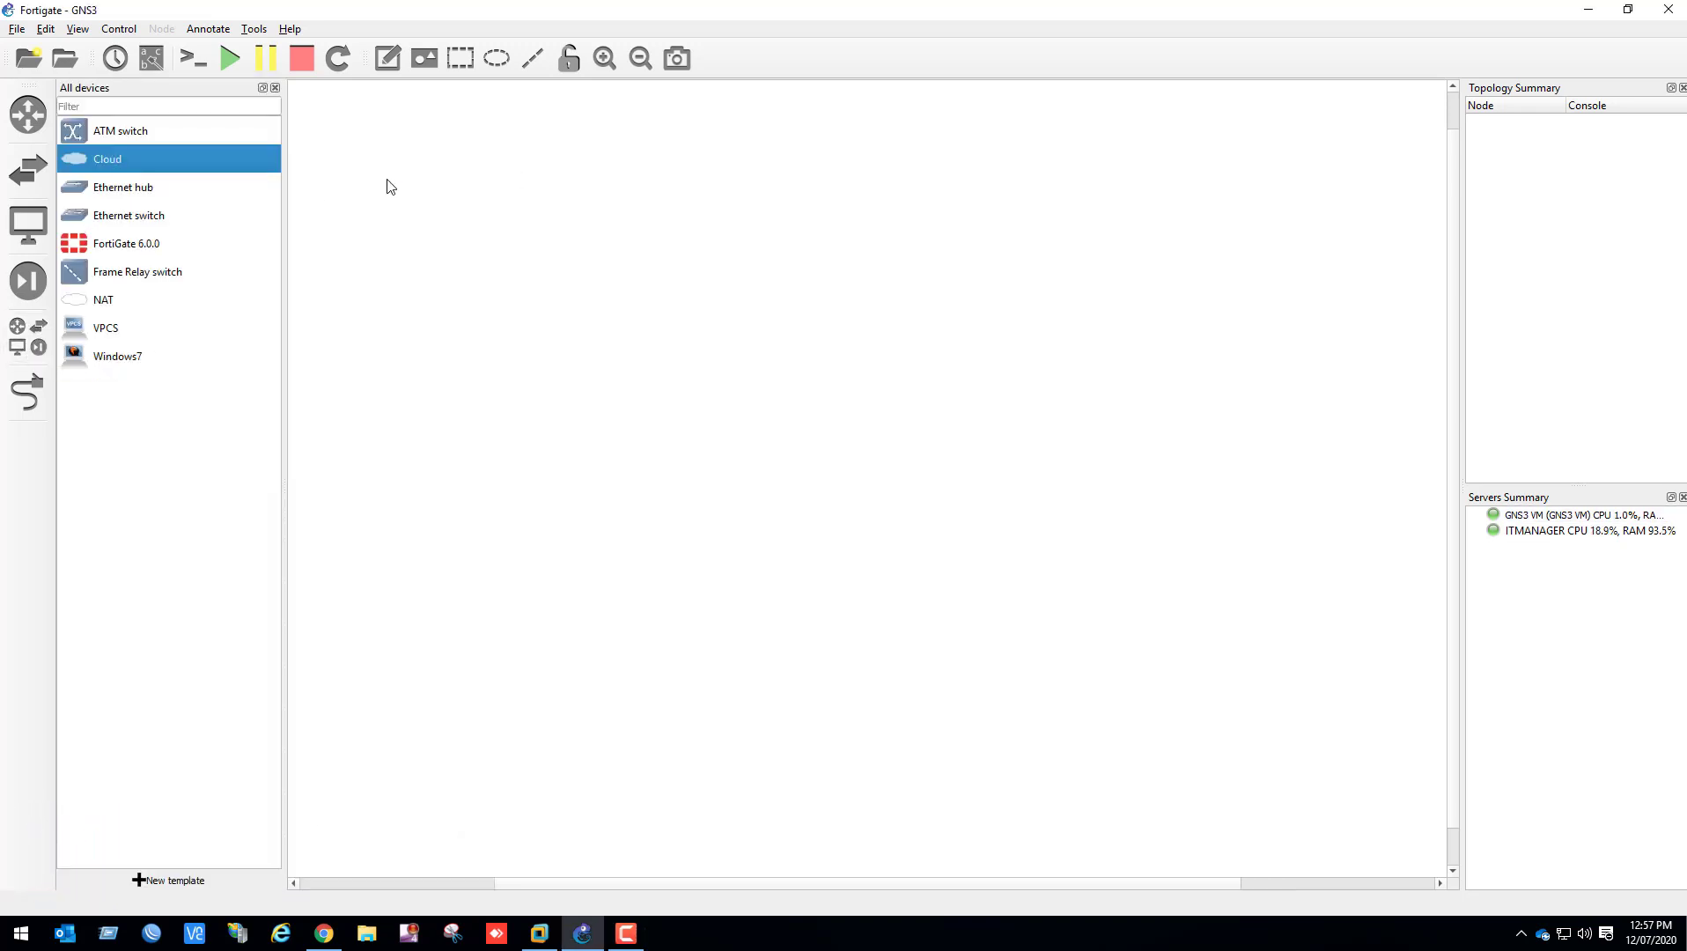
drag(93, 164, 471, 219)
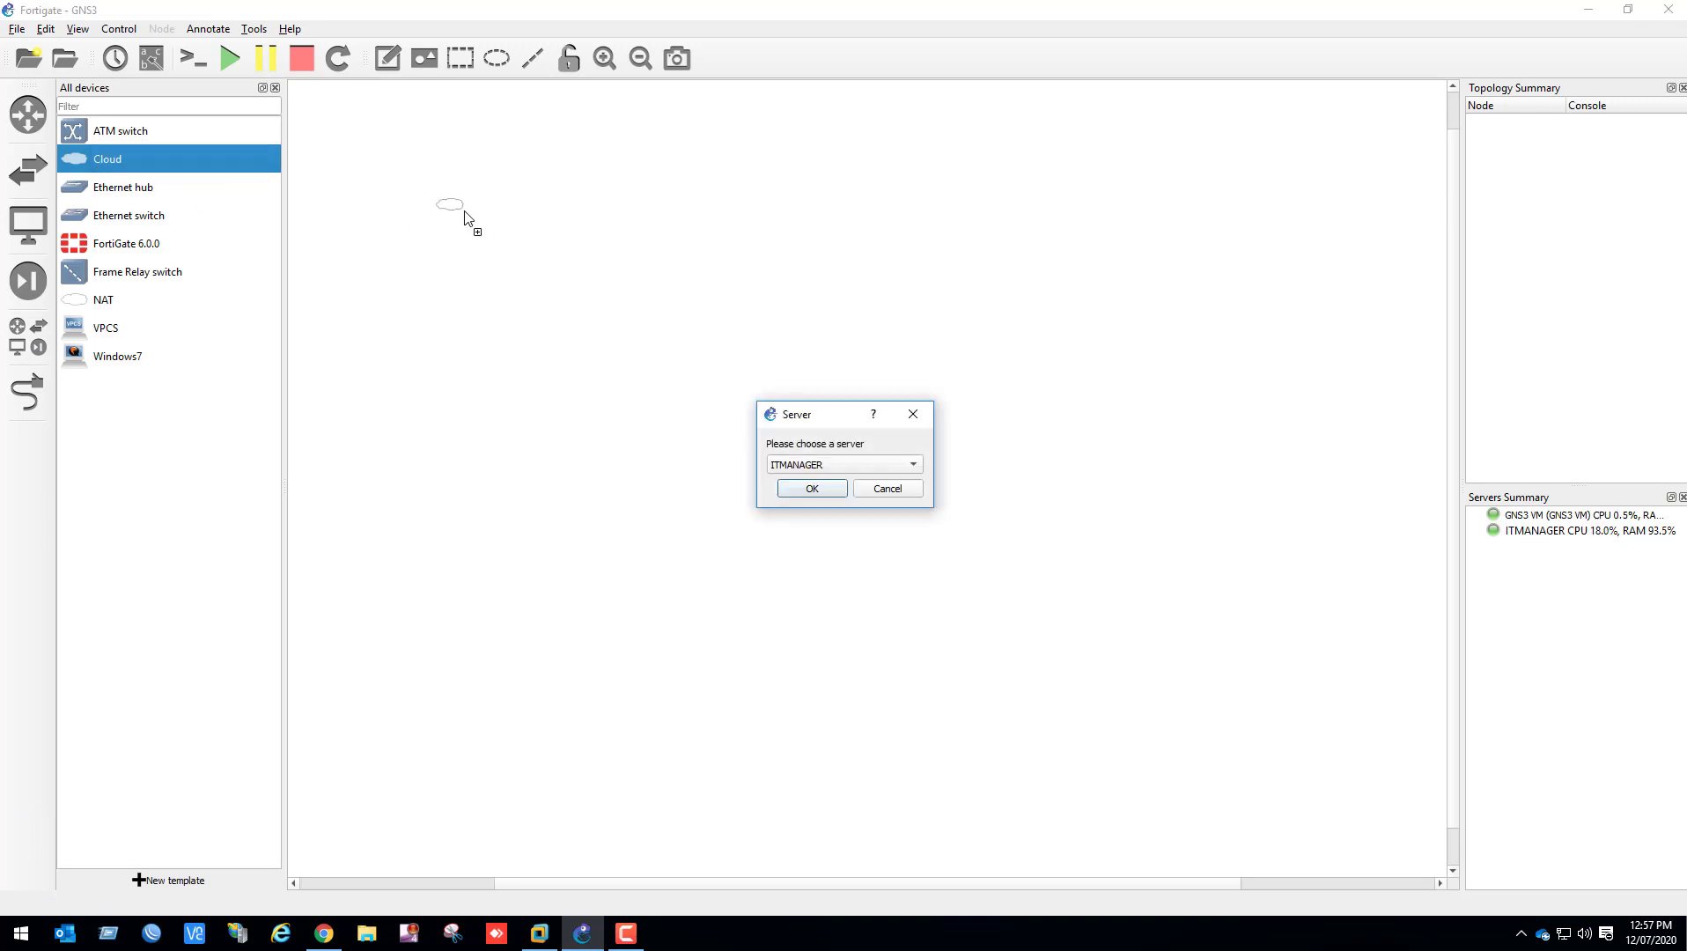
click(796, 464)
click(793, 483)
click(810, 490)
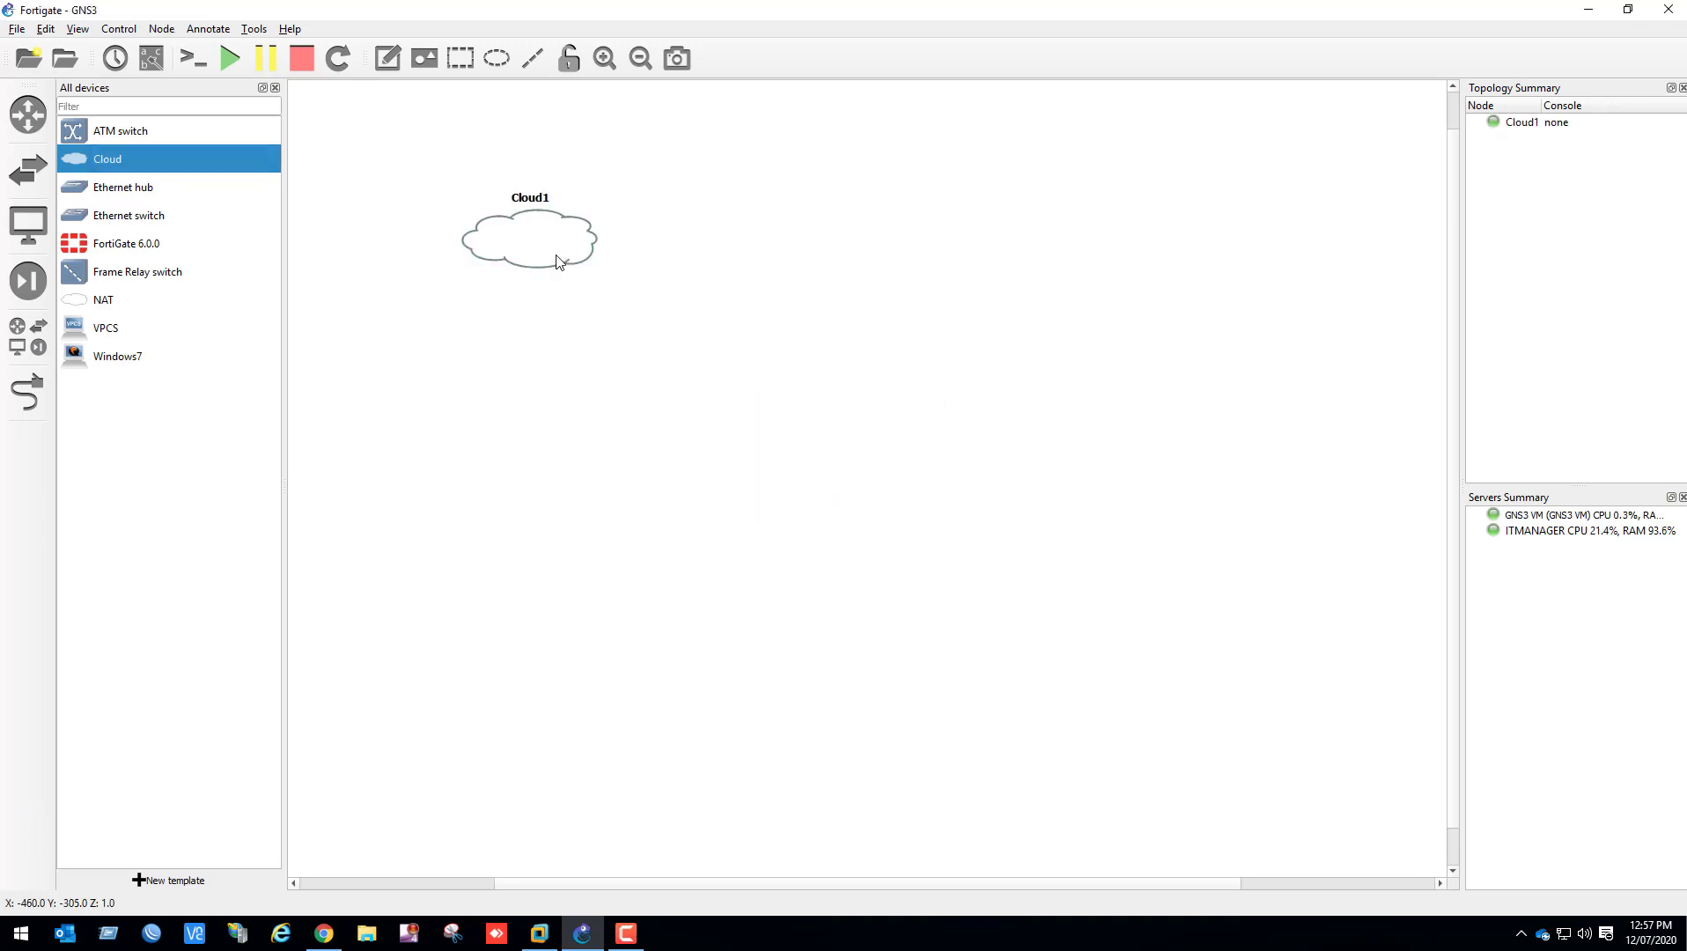
drag(554, 259, 466, 248)
Place a FortiGate 6.0.0 firewall beside the cloud and an Ethernet switch hosted on the GNS3 VM server below the firewall
drag(97, 244, 739, 302)
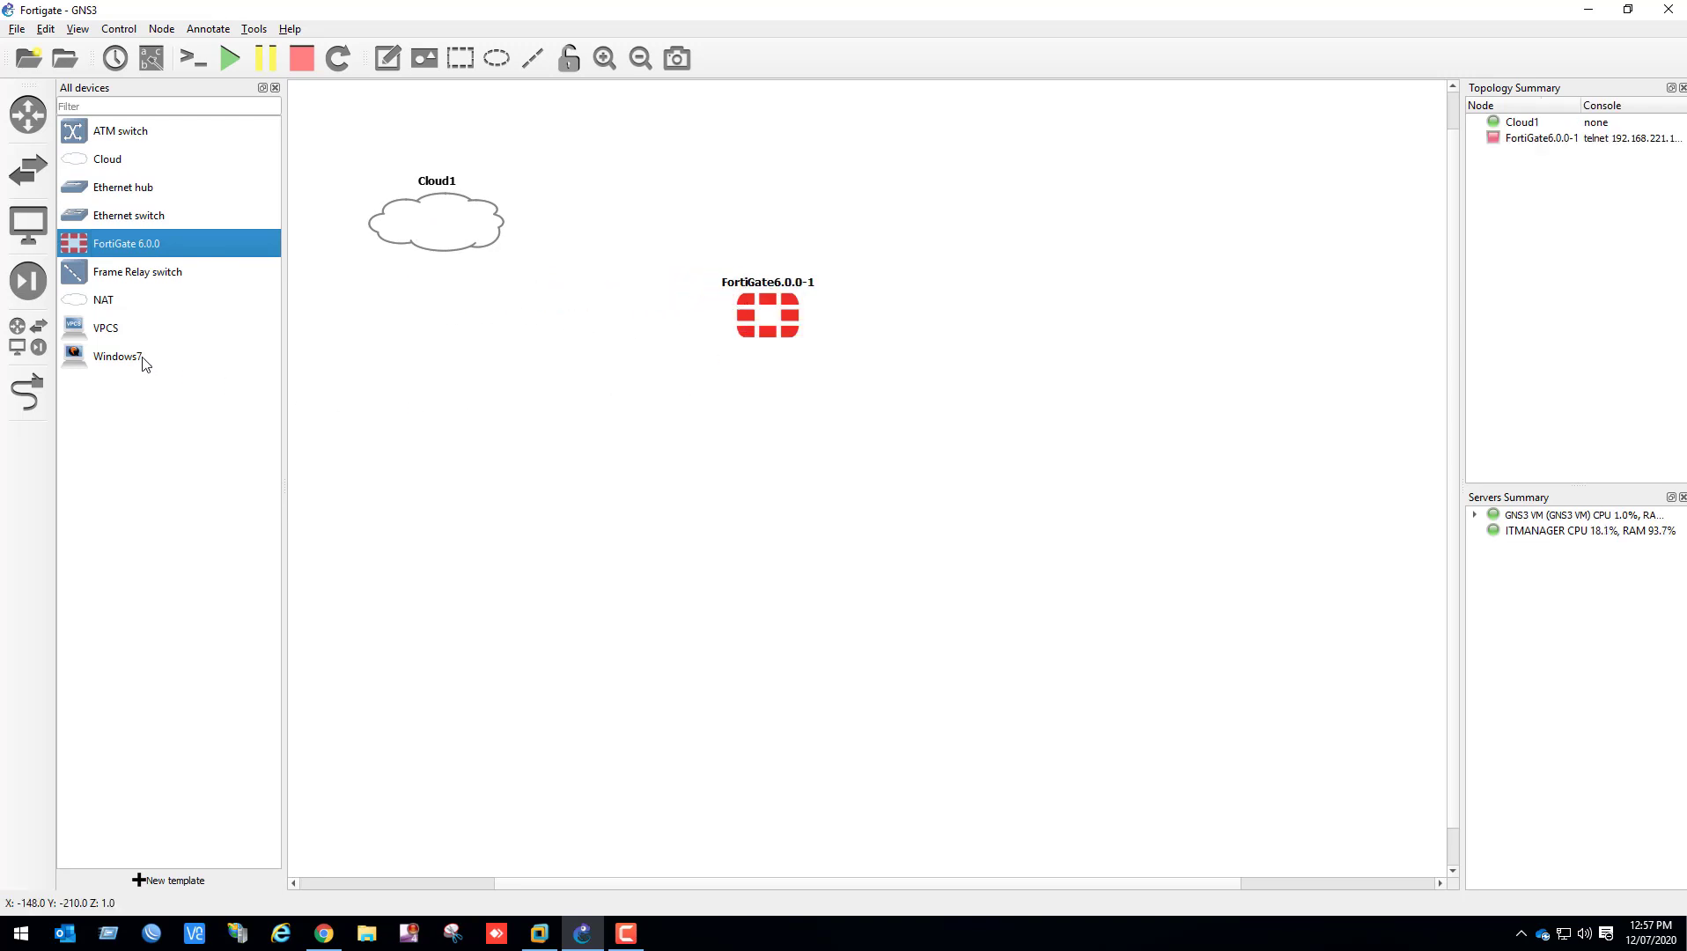
drag(122, 220, 782, 465)
click(820, 466)
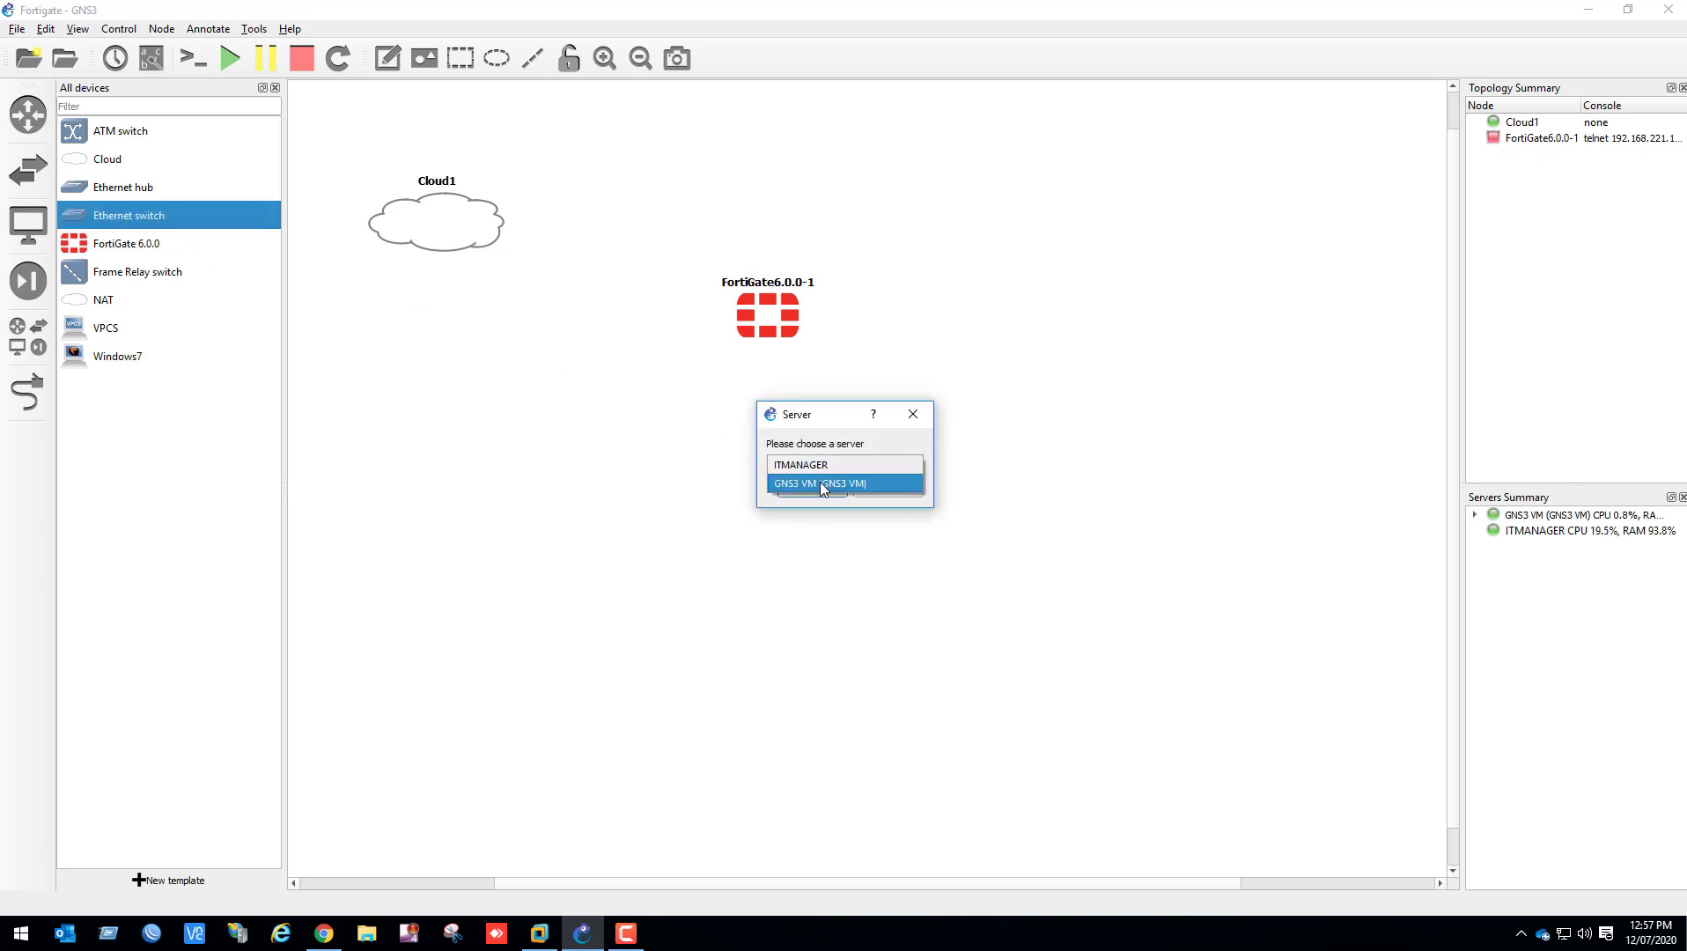
click(819, 481)
click(812, 488)
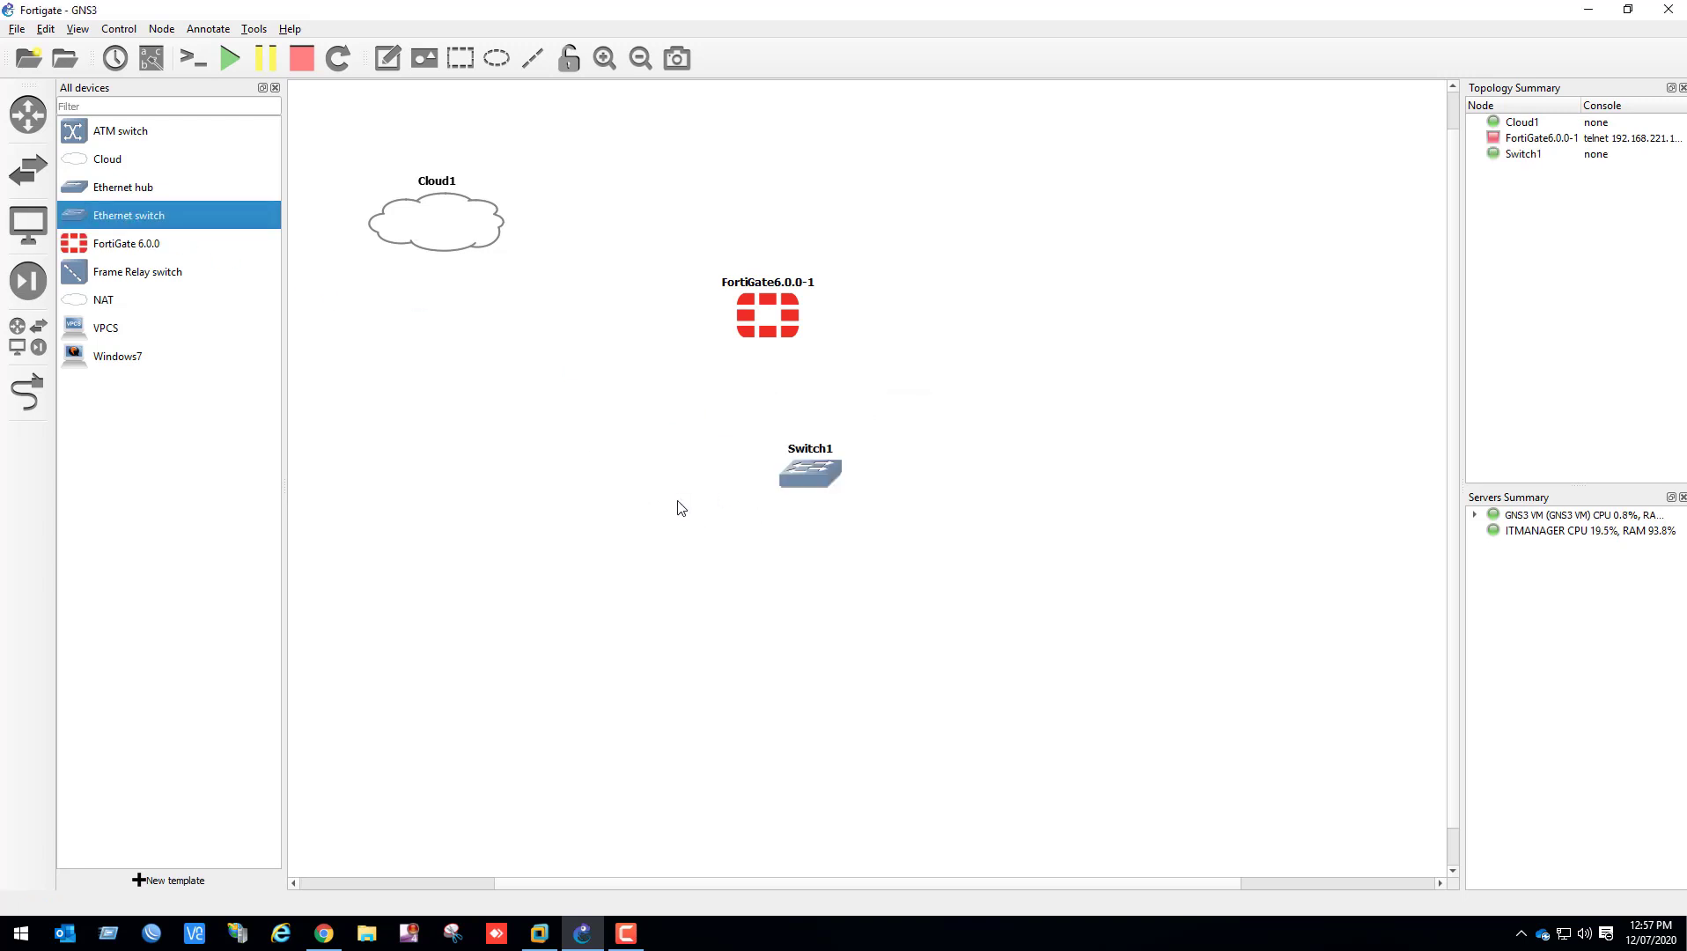
Add a Windows7 node below the Ethernet switch and close the device list
click(141, 358)
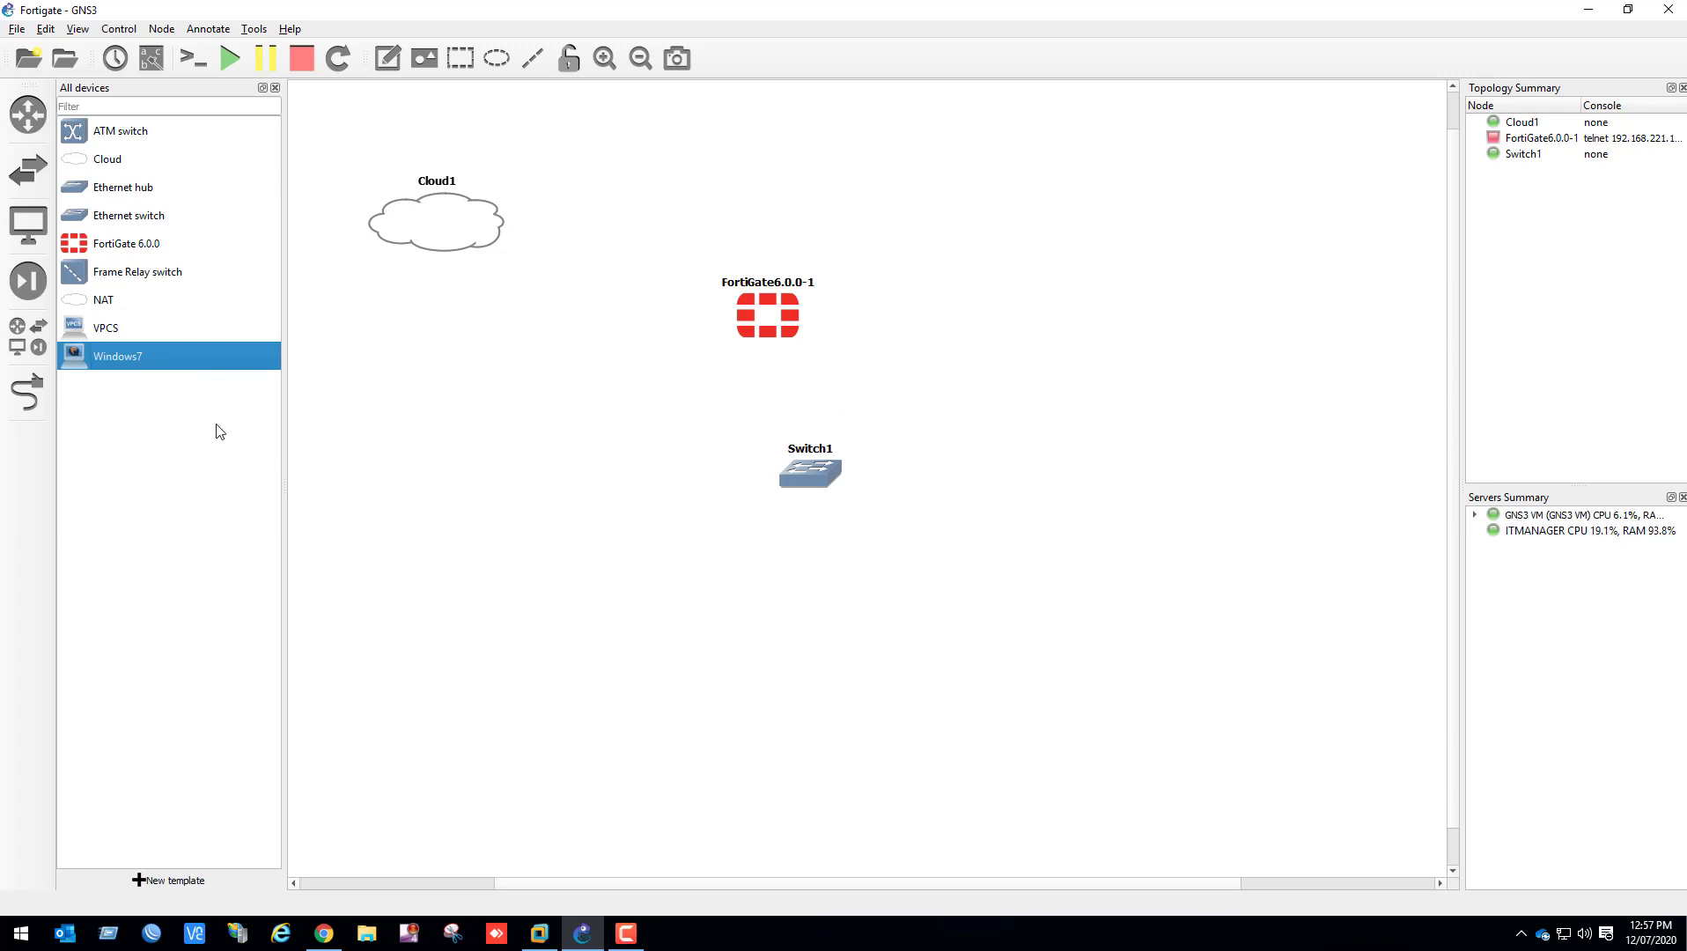
drag(216, 357, 815, 629)
click(274, 87)
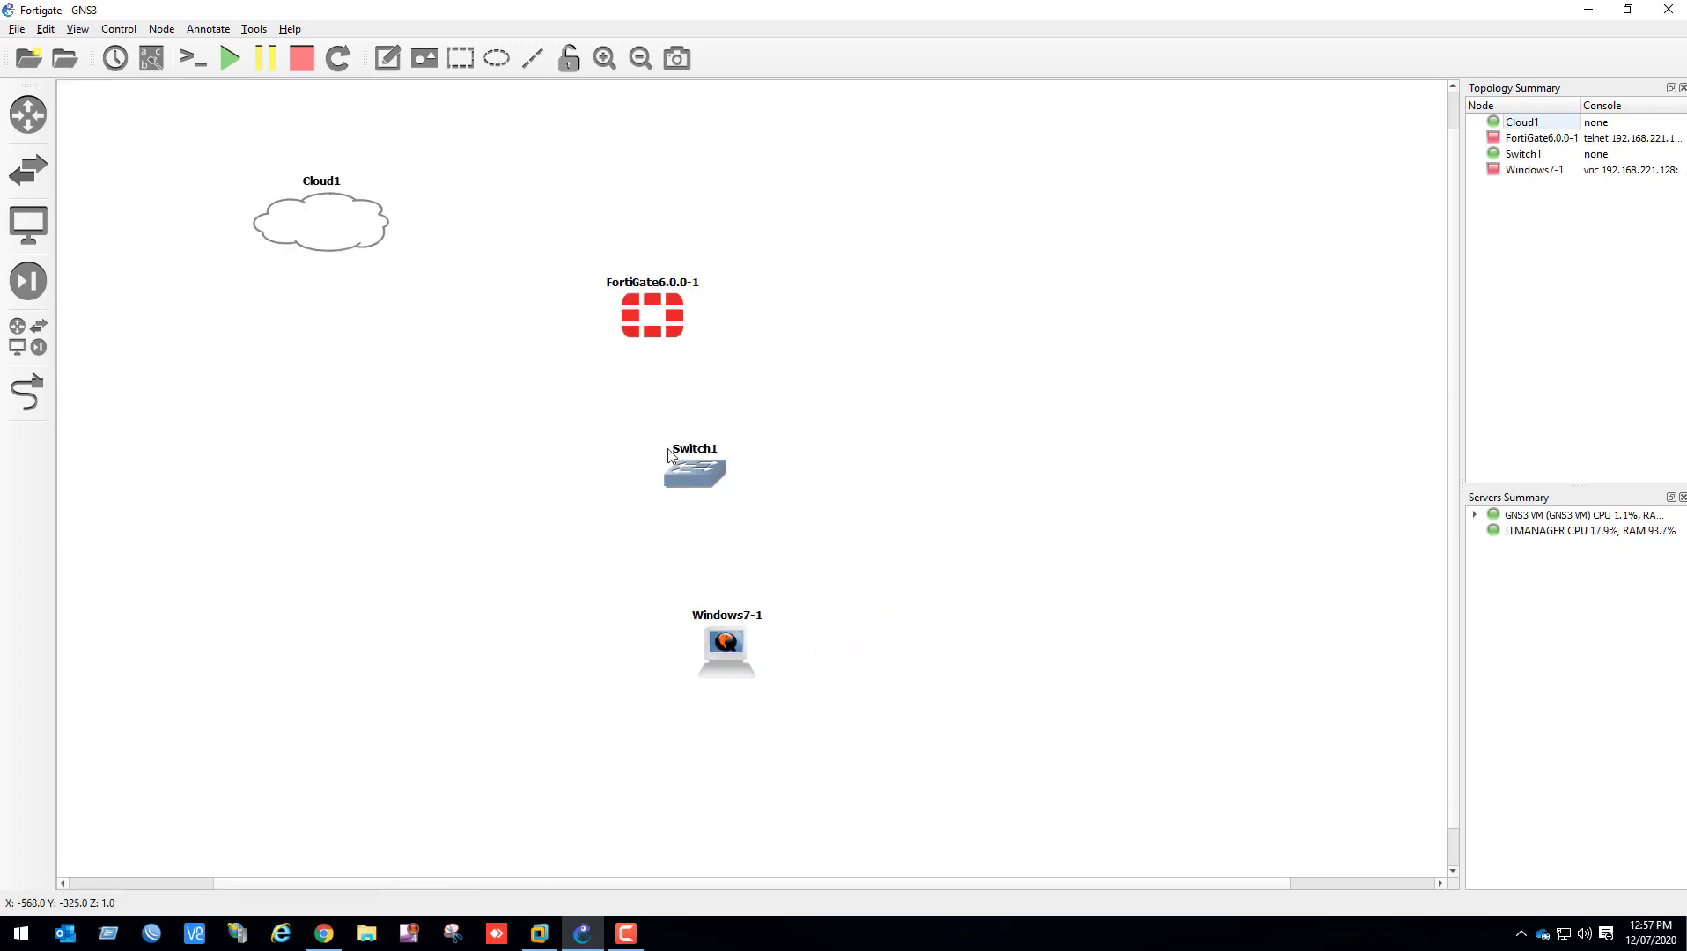
Link the cloud's eth1 interface to Port1 of the FortiGate firewall
click(27, 396)
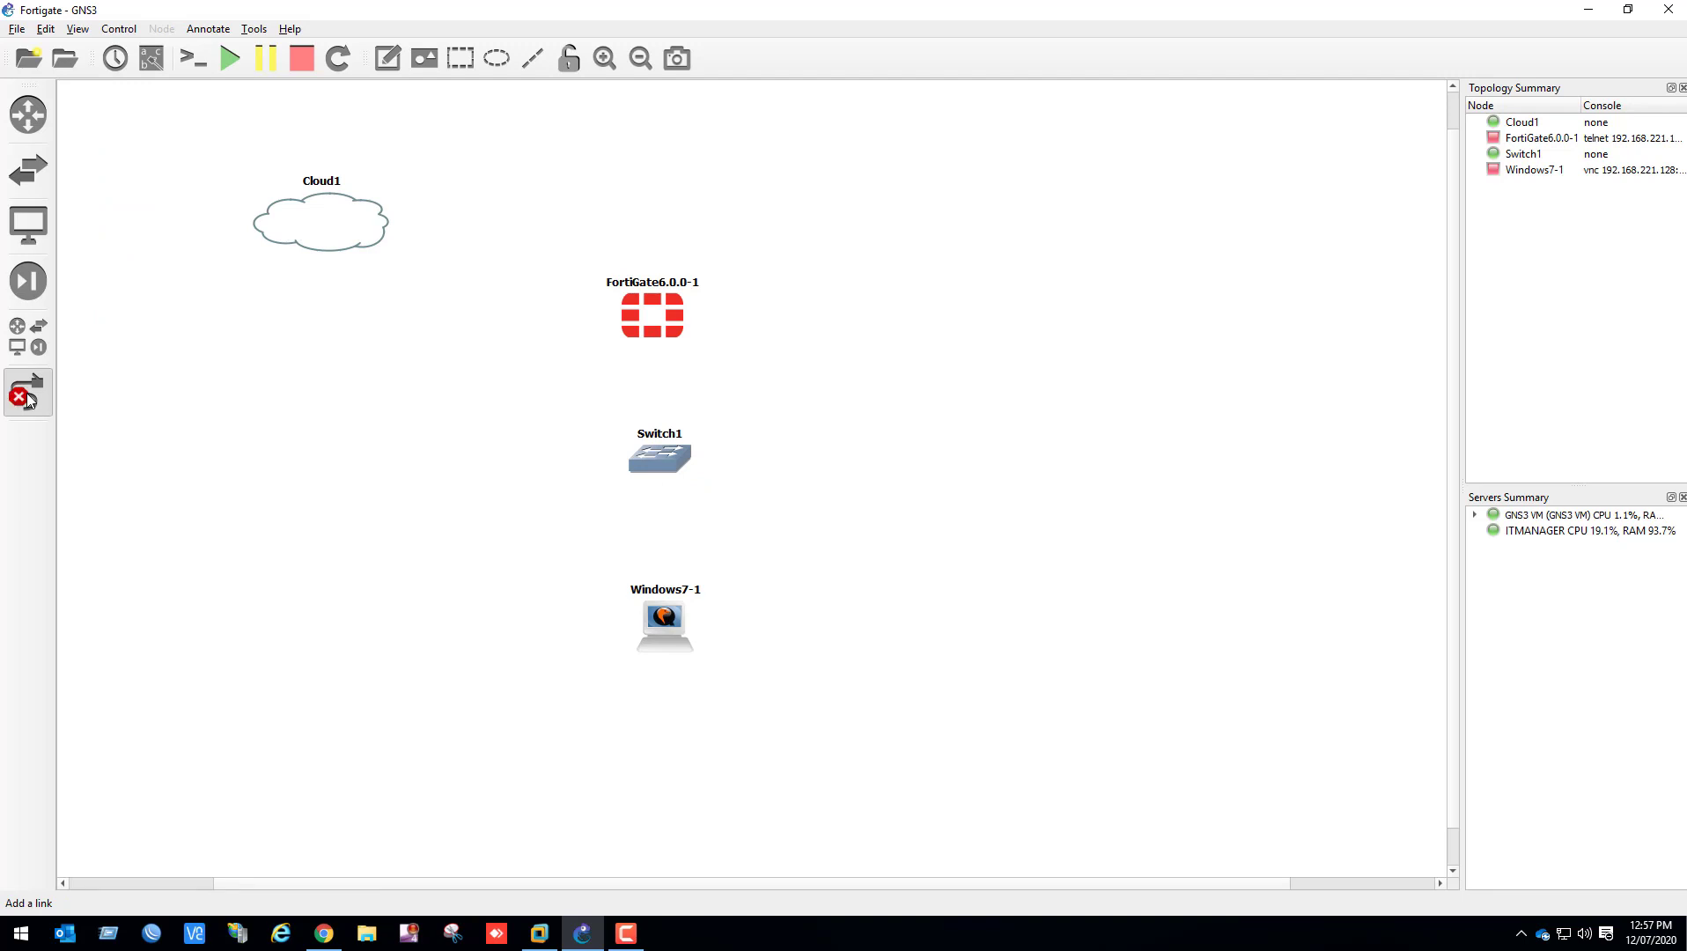
click(366, 209)
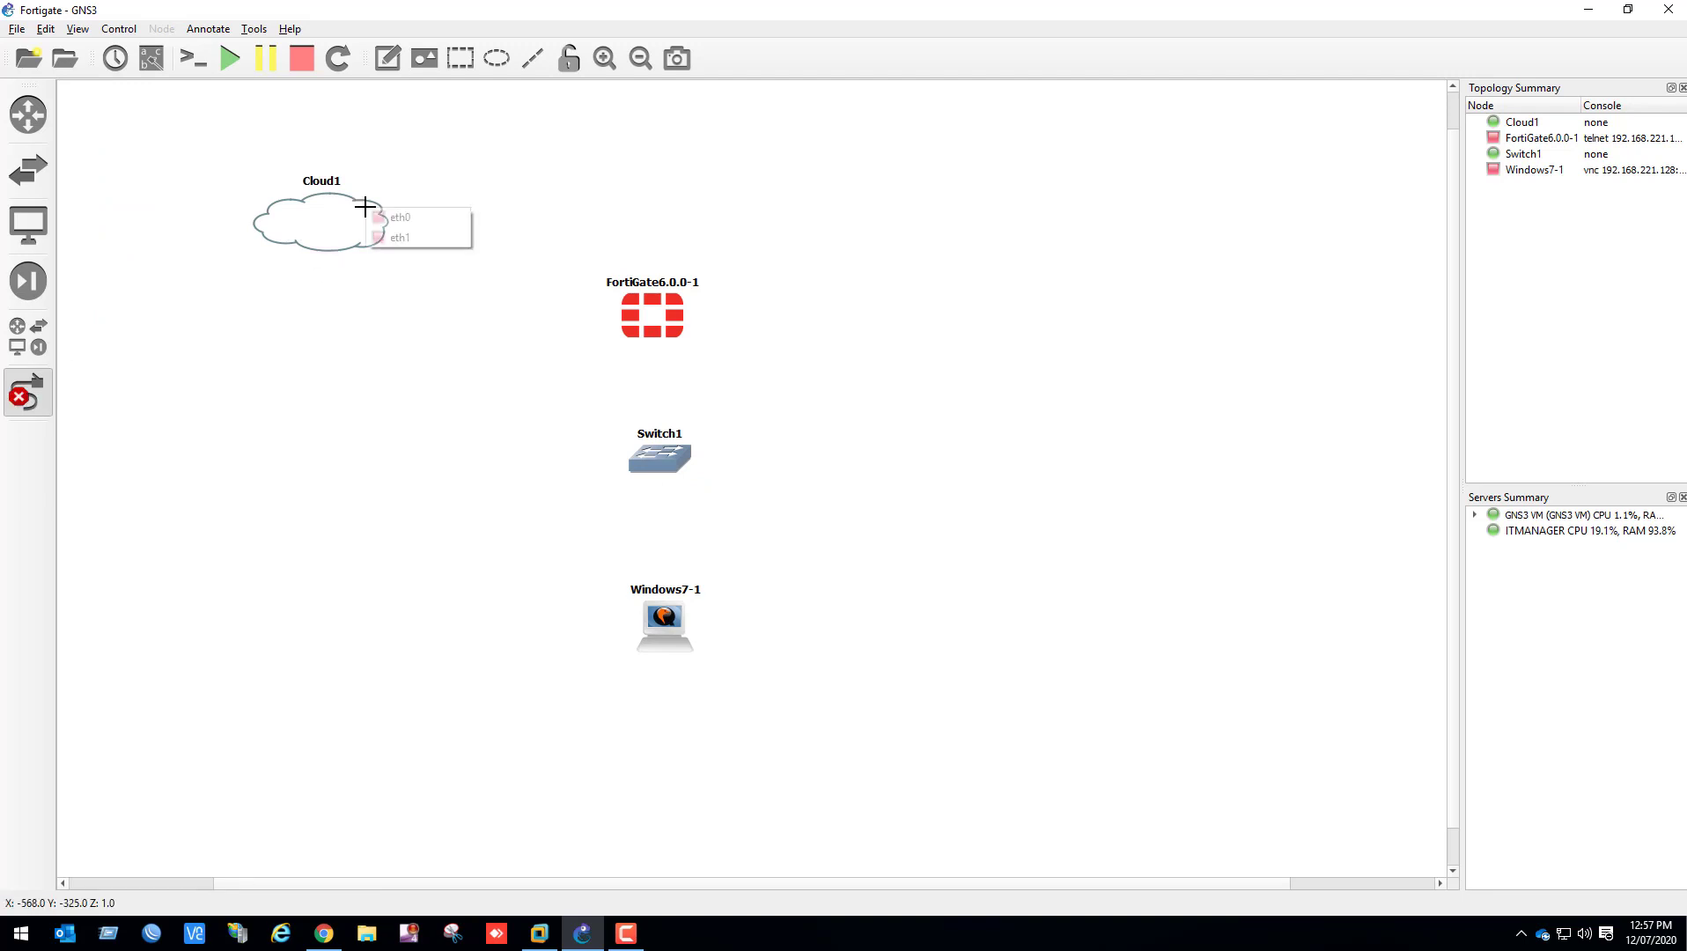
click(436, 236)
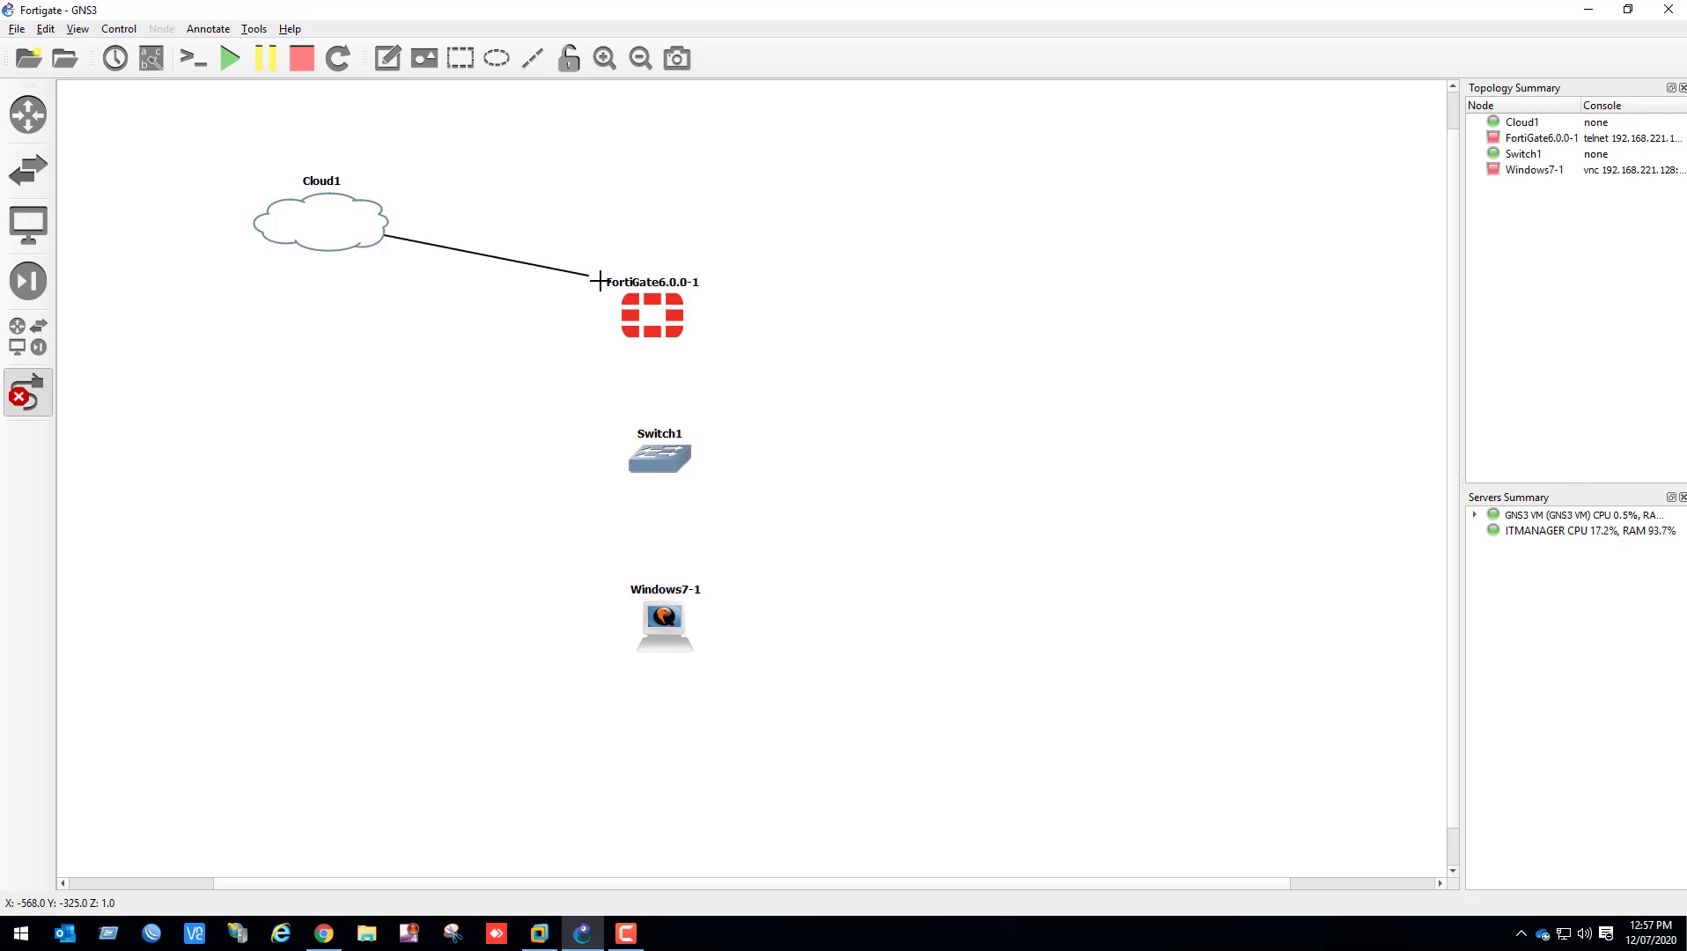
click(636, 309)
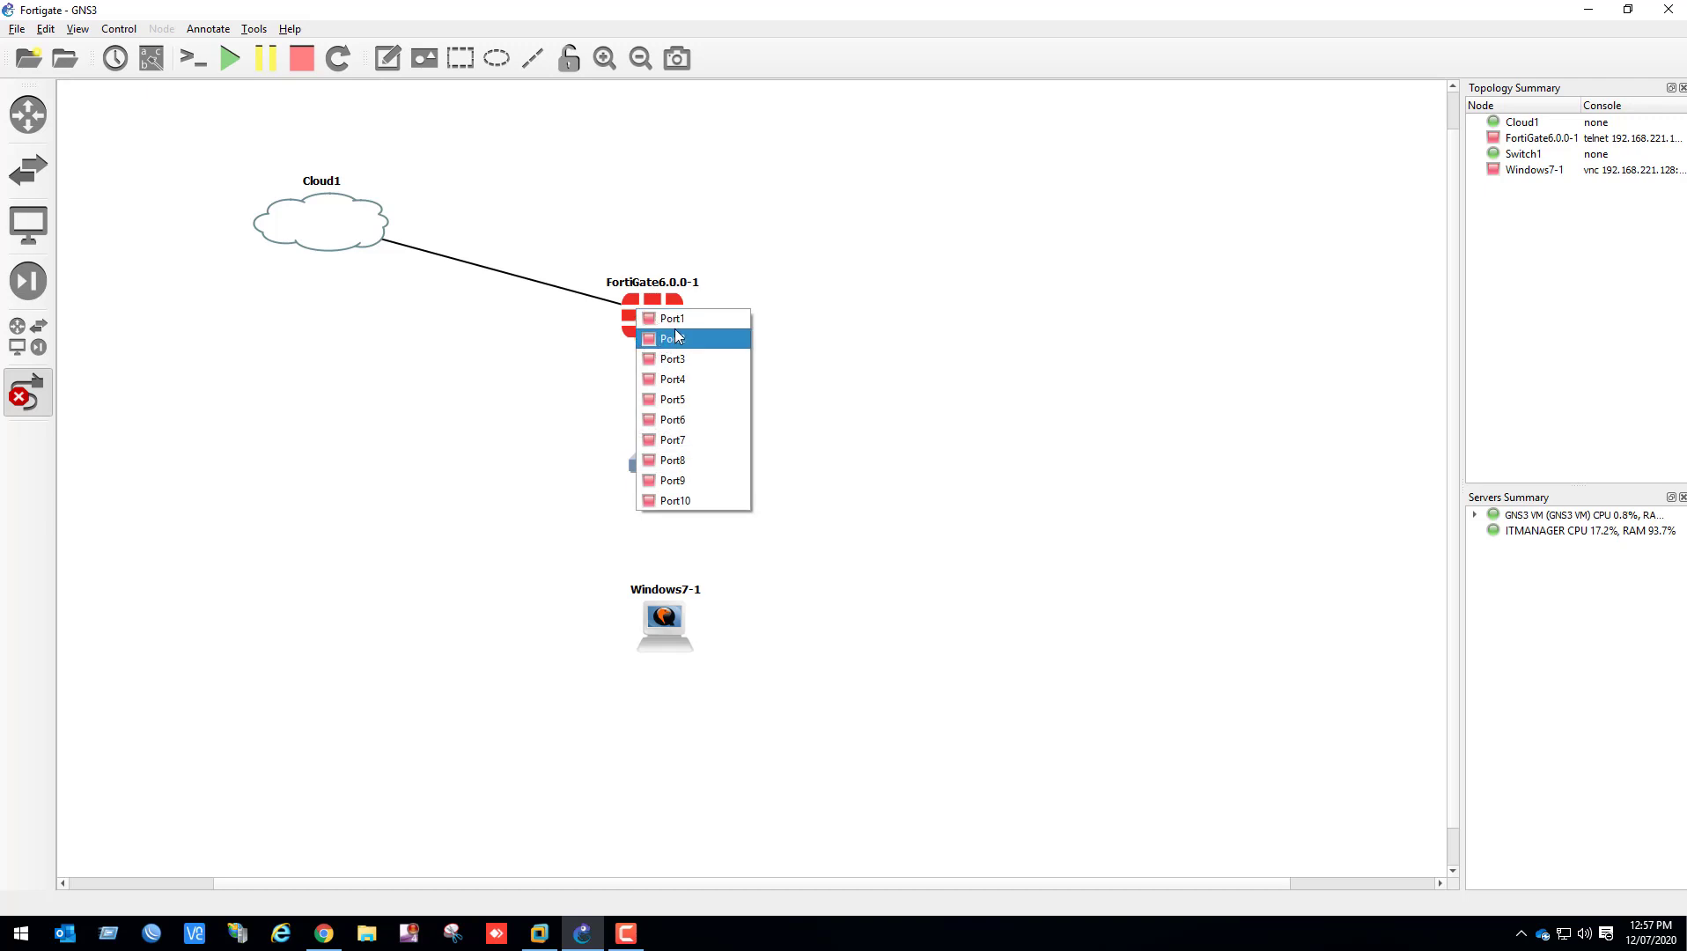
click(681, 317)
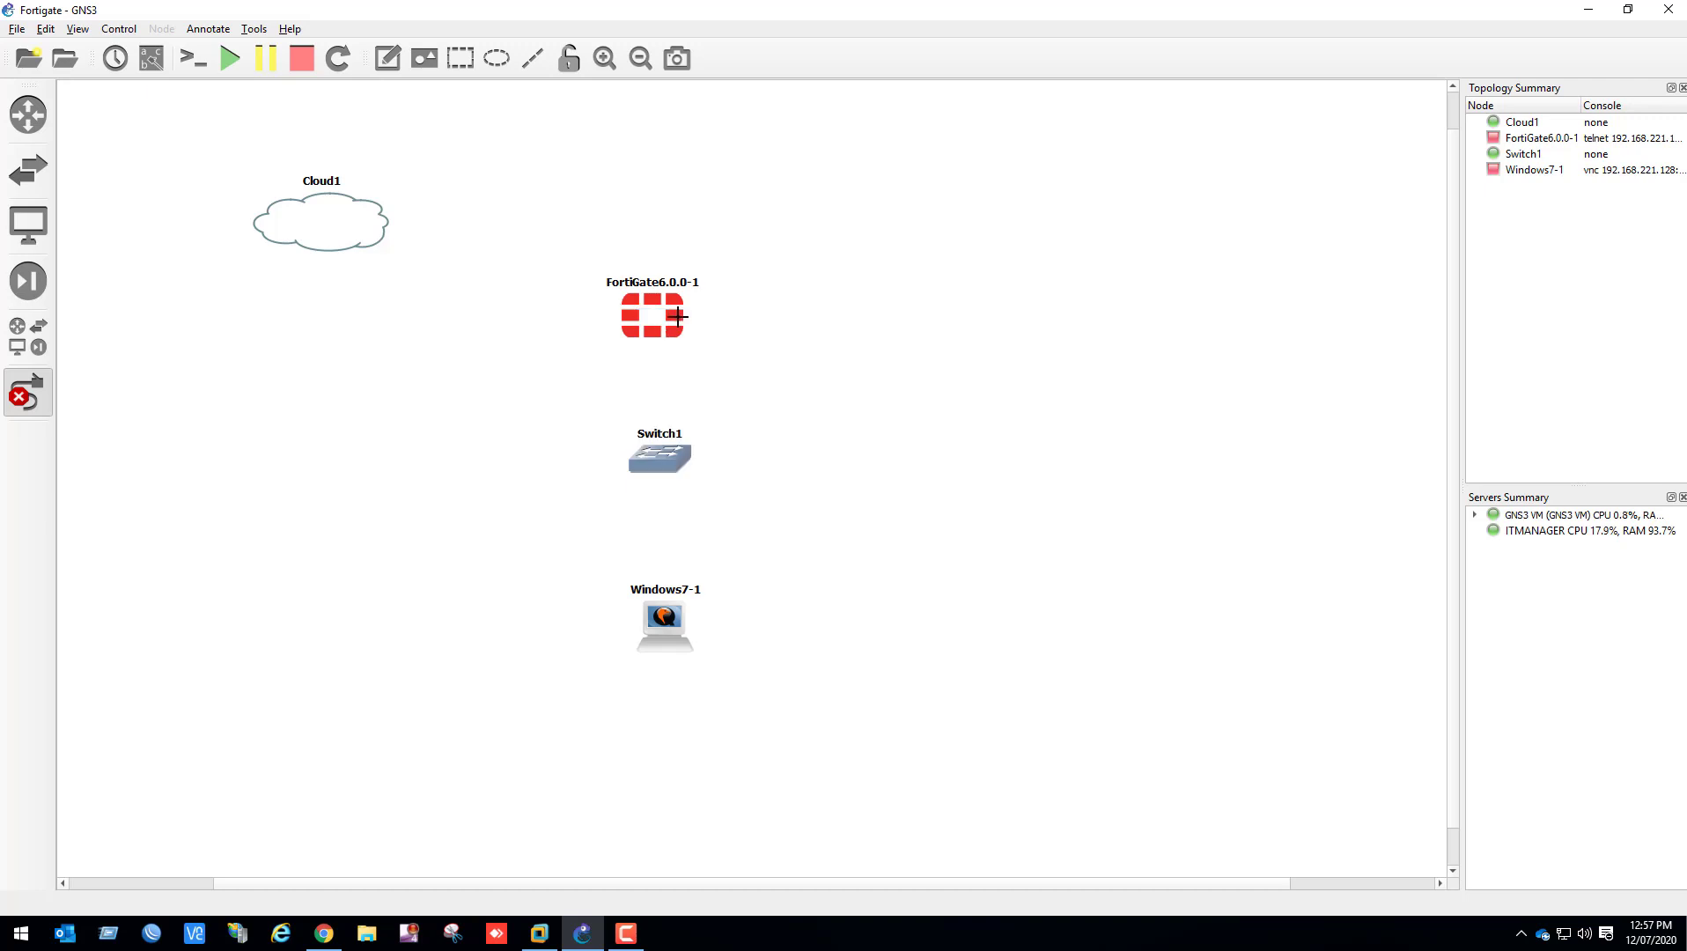
Link the FortiGate's Port2 to Ethernet0 on the switch
click(664, 319)
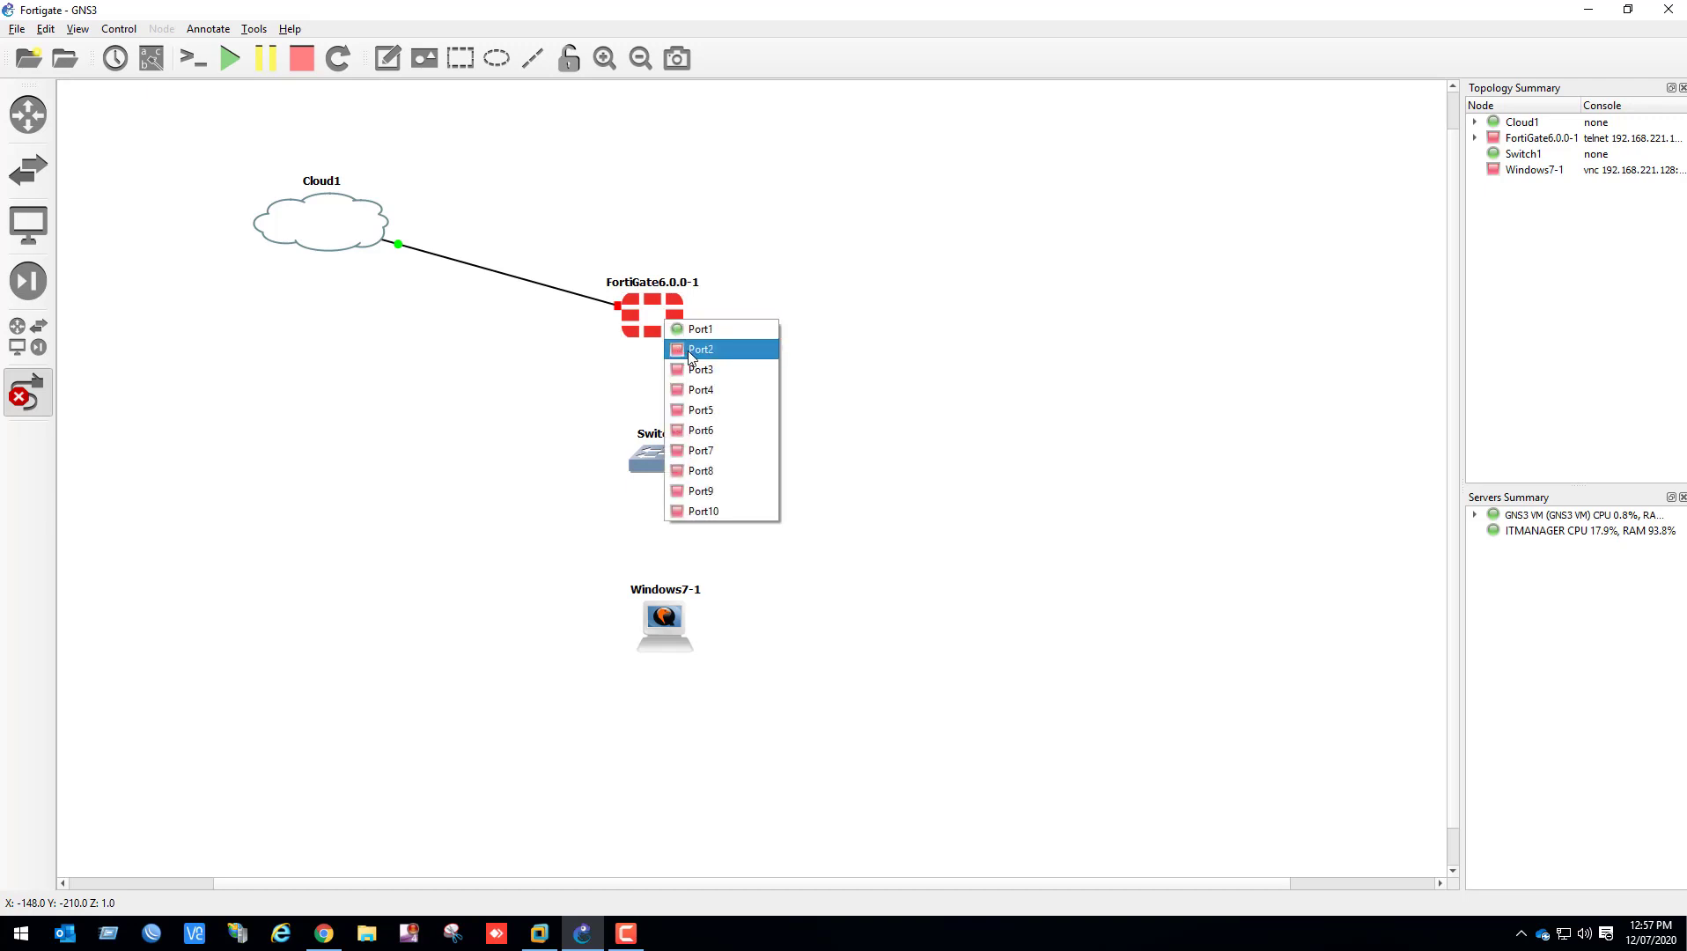
click(690, 350)
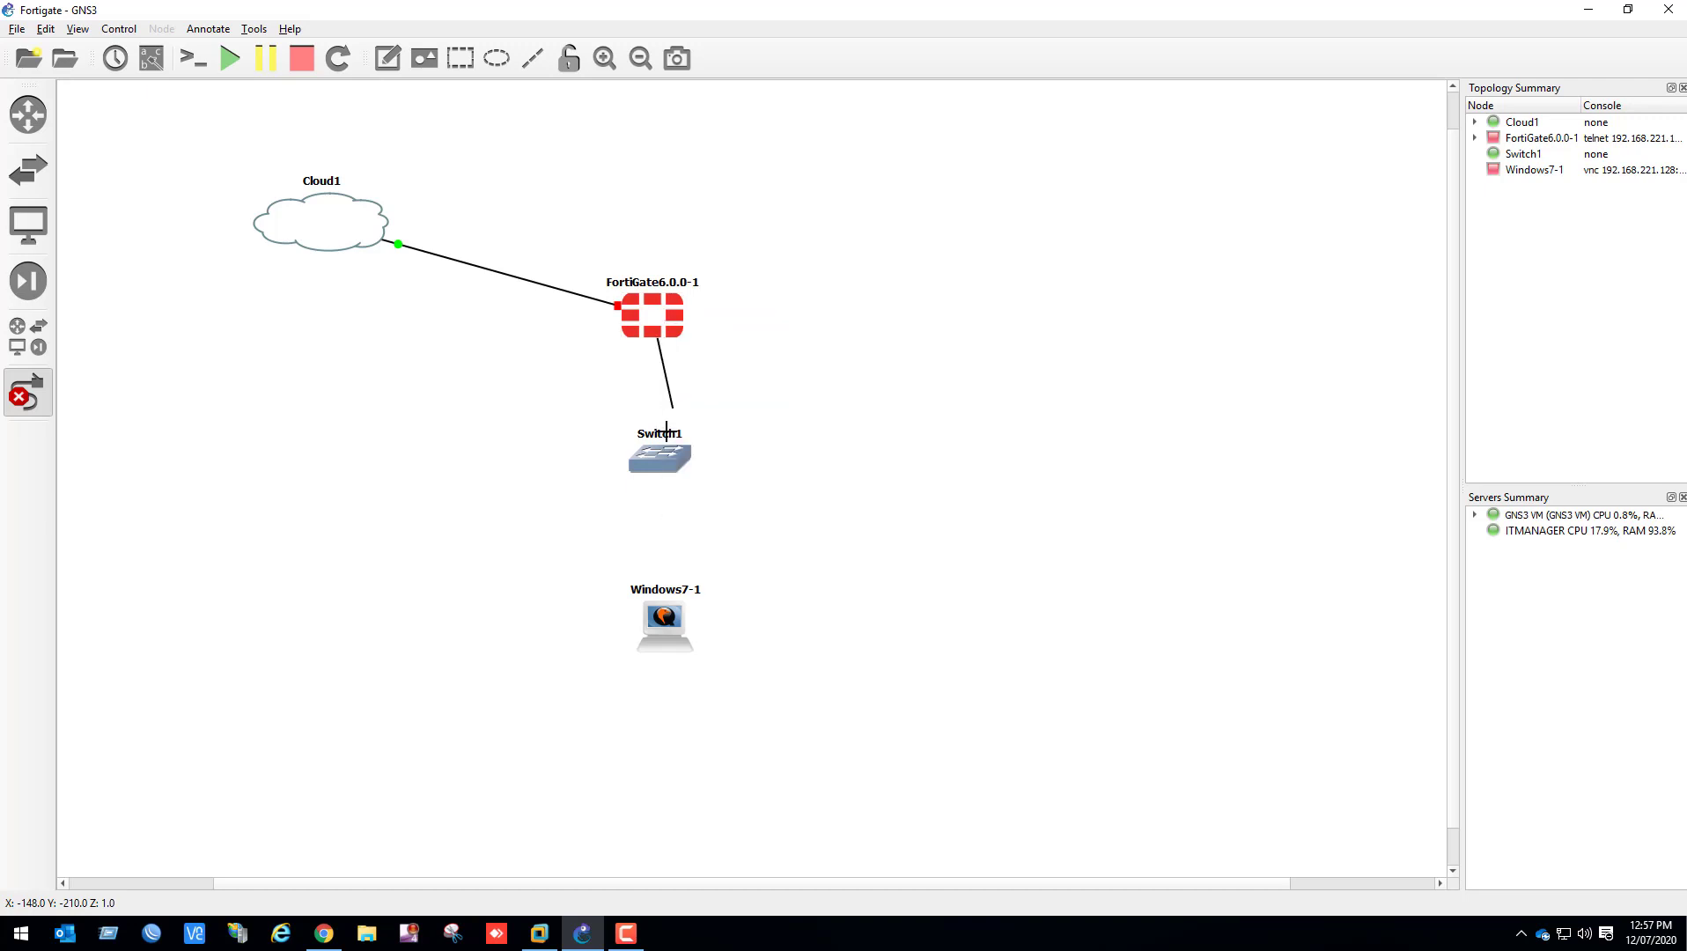
click(655, 456)
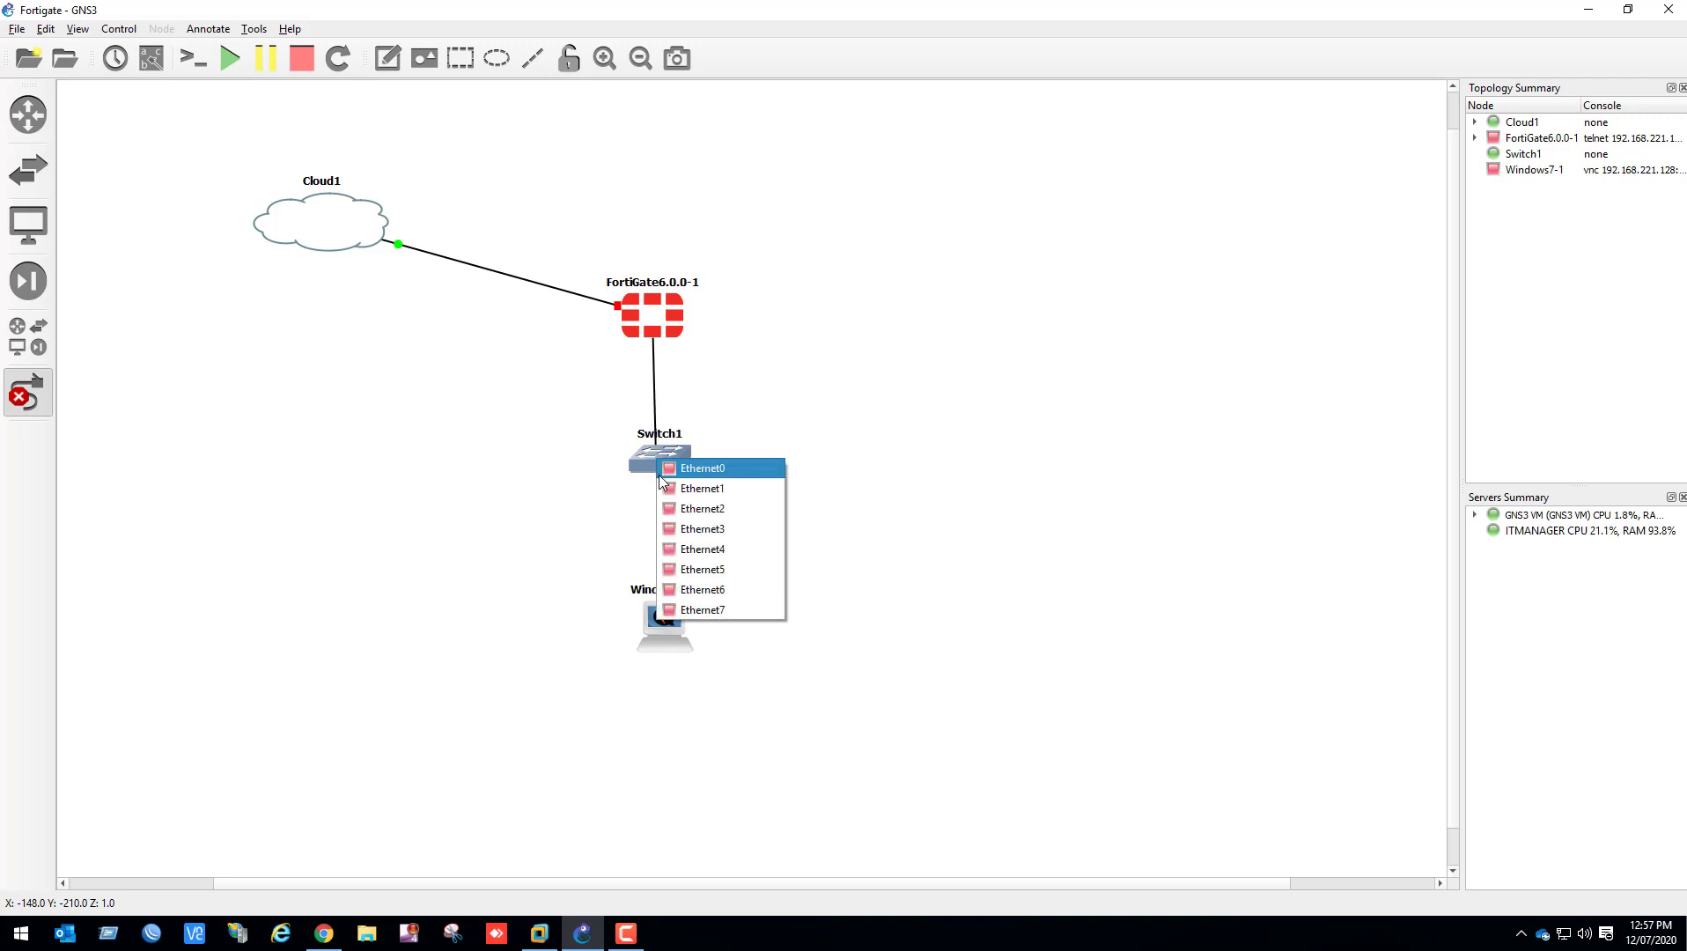
click(660, 472)
Link Ethernet1 on the switch to the Windows7 node and finish adding links
click(661, 460)
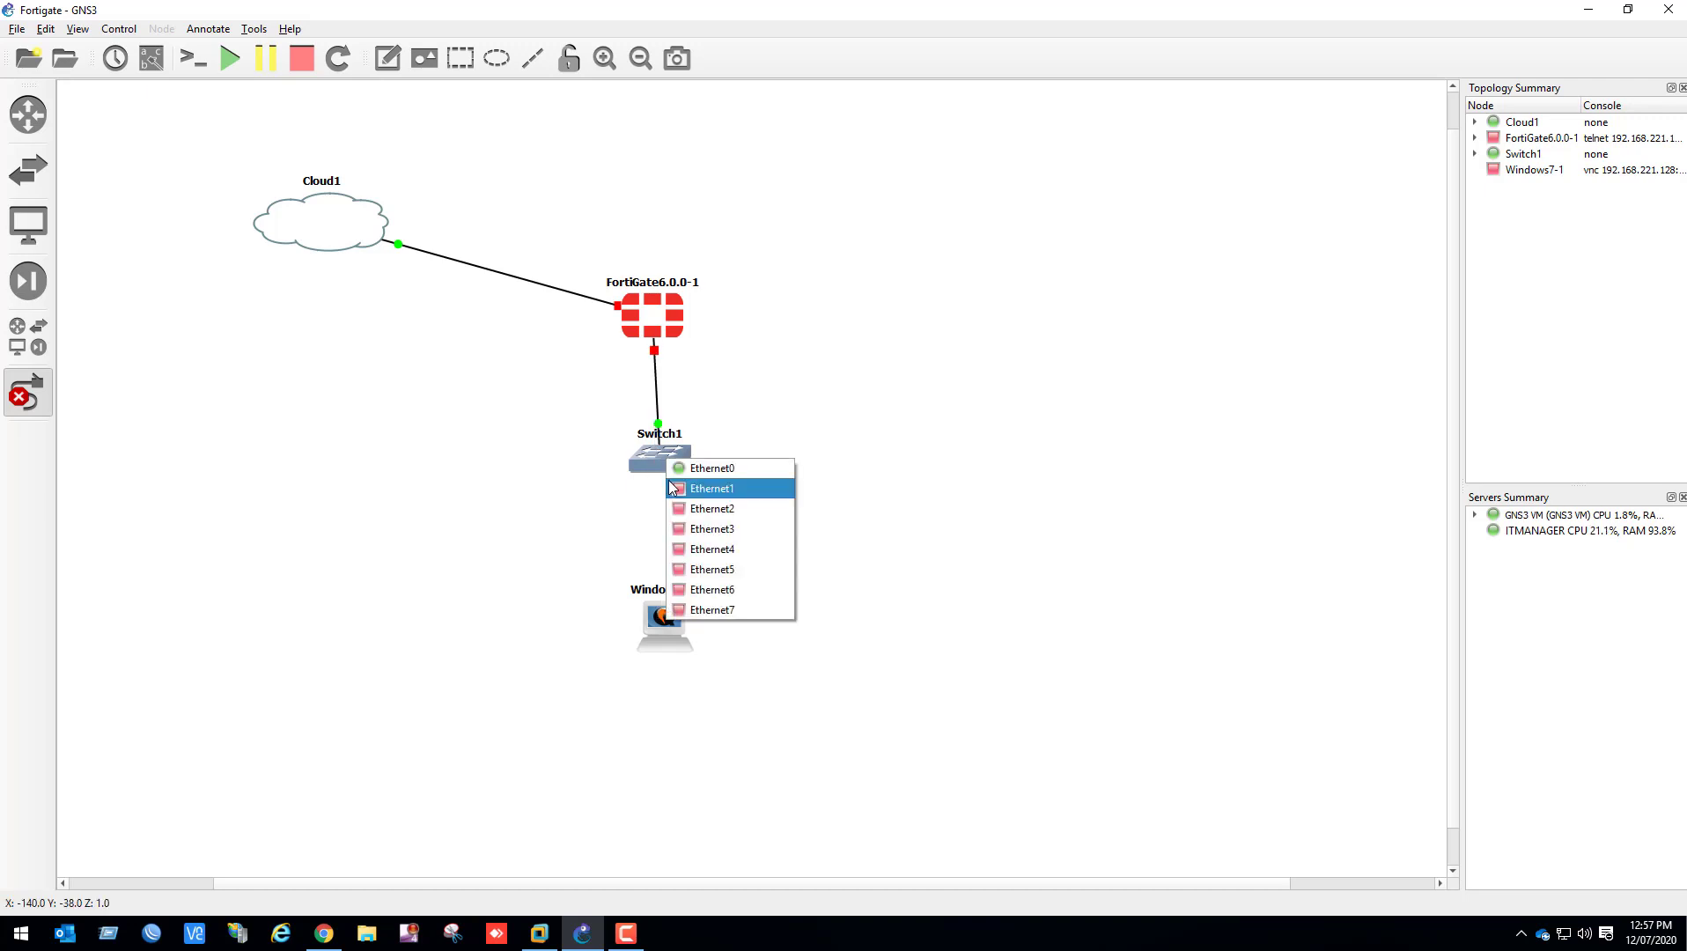
click(669, 485)
click(657, 621)
click(678, 630)
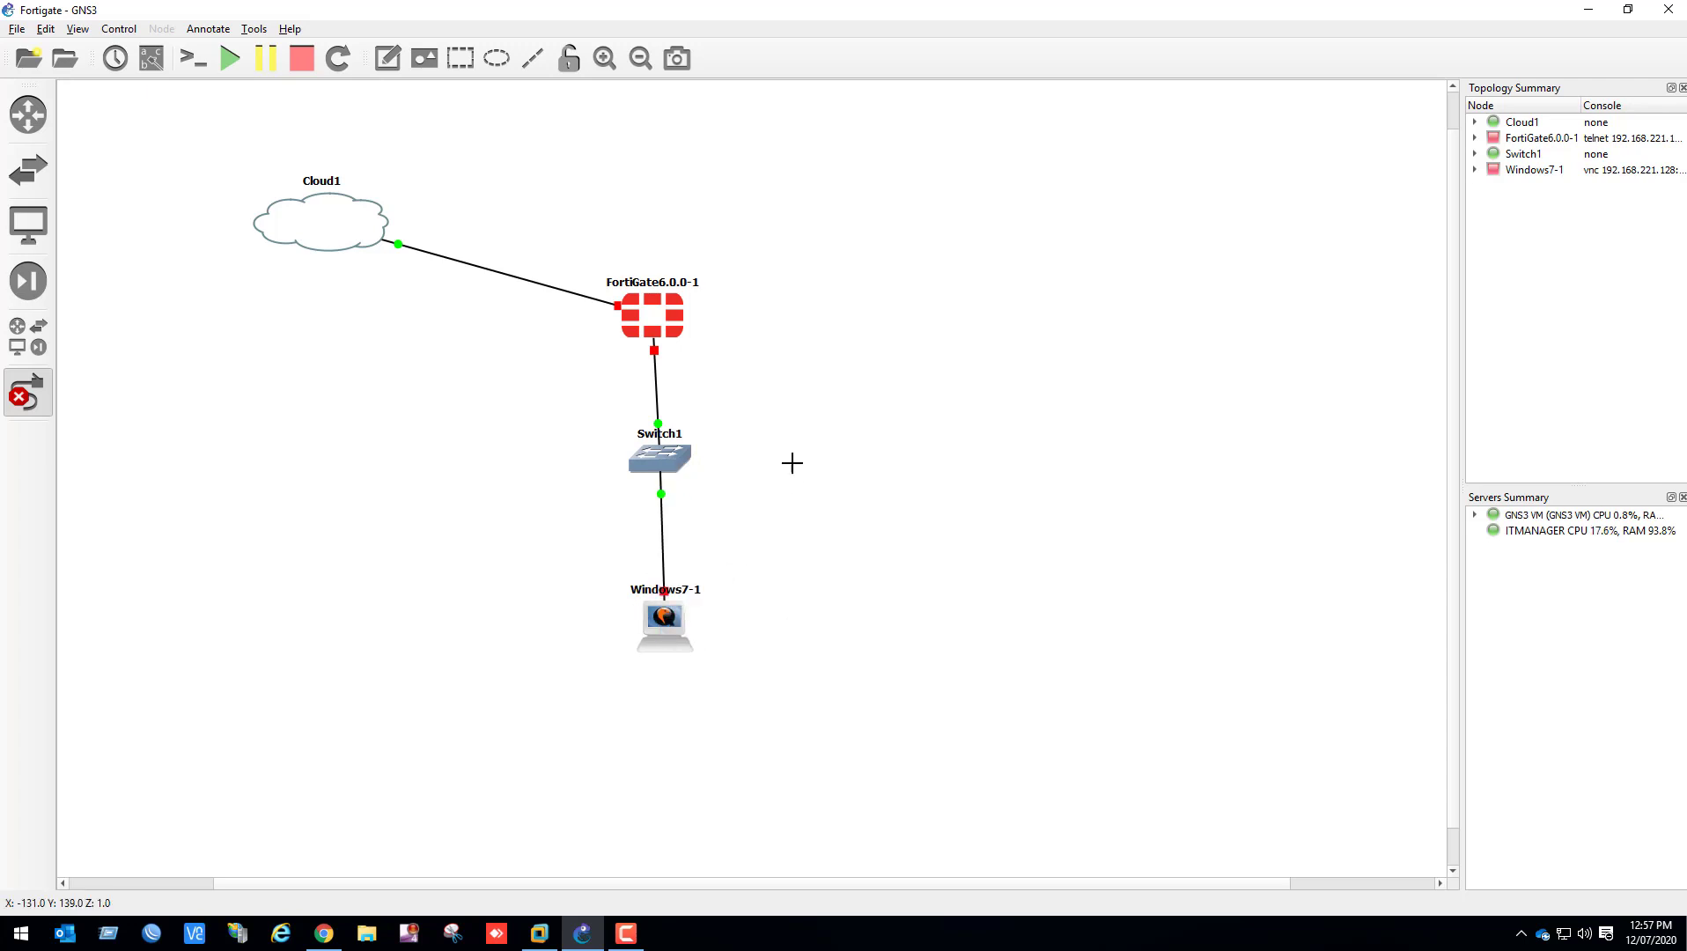
click(39, 392)
Align the firewall, switch and Windows7 node in one evenly spaced vertical column and move each node's name beside its icon
drag(245, 168, 810, 692)
drag(530, 276, 696, 311)
drag(746, 572, 680, 635)
drag(680, 413, 740, 433)
drag(680, 274, 773, 304)
drag(350, 133, 254, 178)
drag(669, 601, 590, 632)
drag(349, 175, 416, 239)
drag(680, 636, 680, 702)
drag(680, 438, 680, 503)
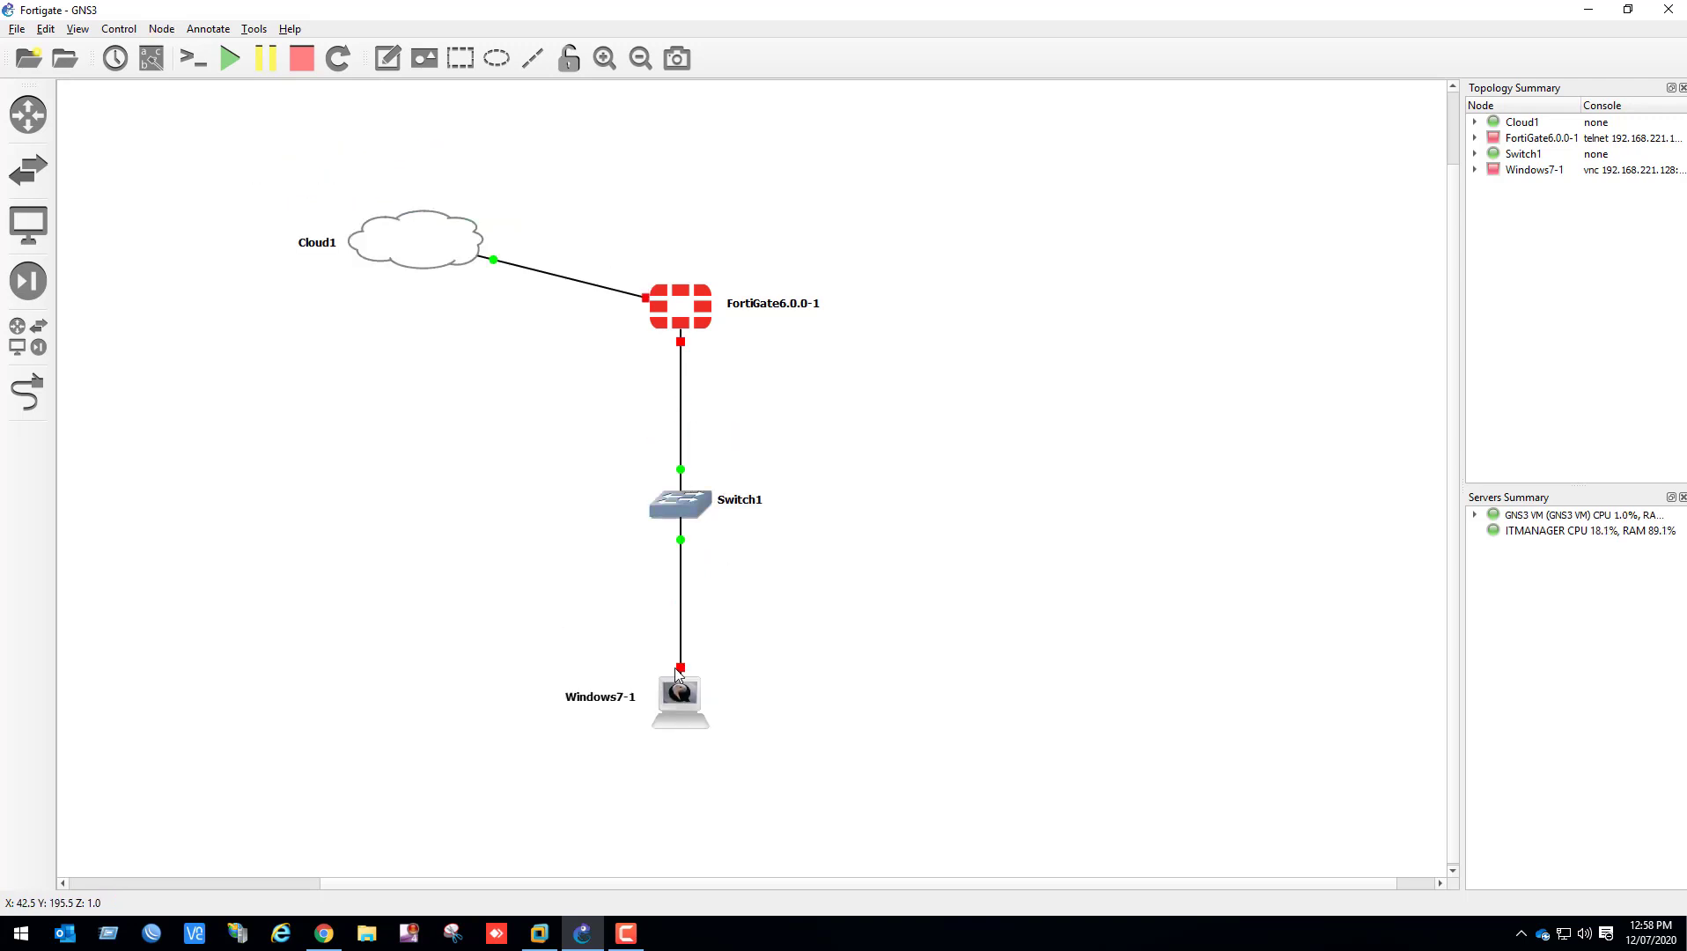
Reposition the whole topology, show the interface labels and arrange the port labels clear of the links
drag(251, 168, 837, 753)
click(152, 59)
drag(680, 307, 702, 209)
drag(768, 286, 780, 280)
drag(755, 415, 771, 415)
drag(757, 483, 776, 478)
drag(756, 614, 770, 601)
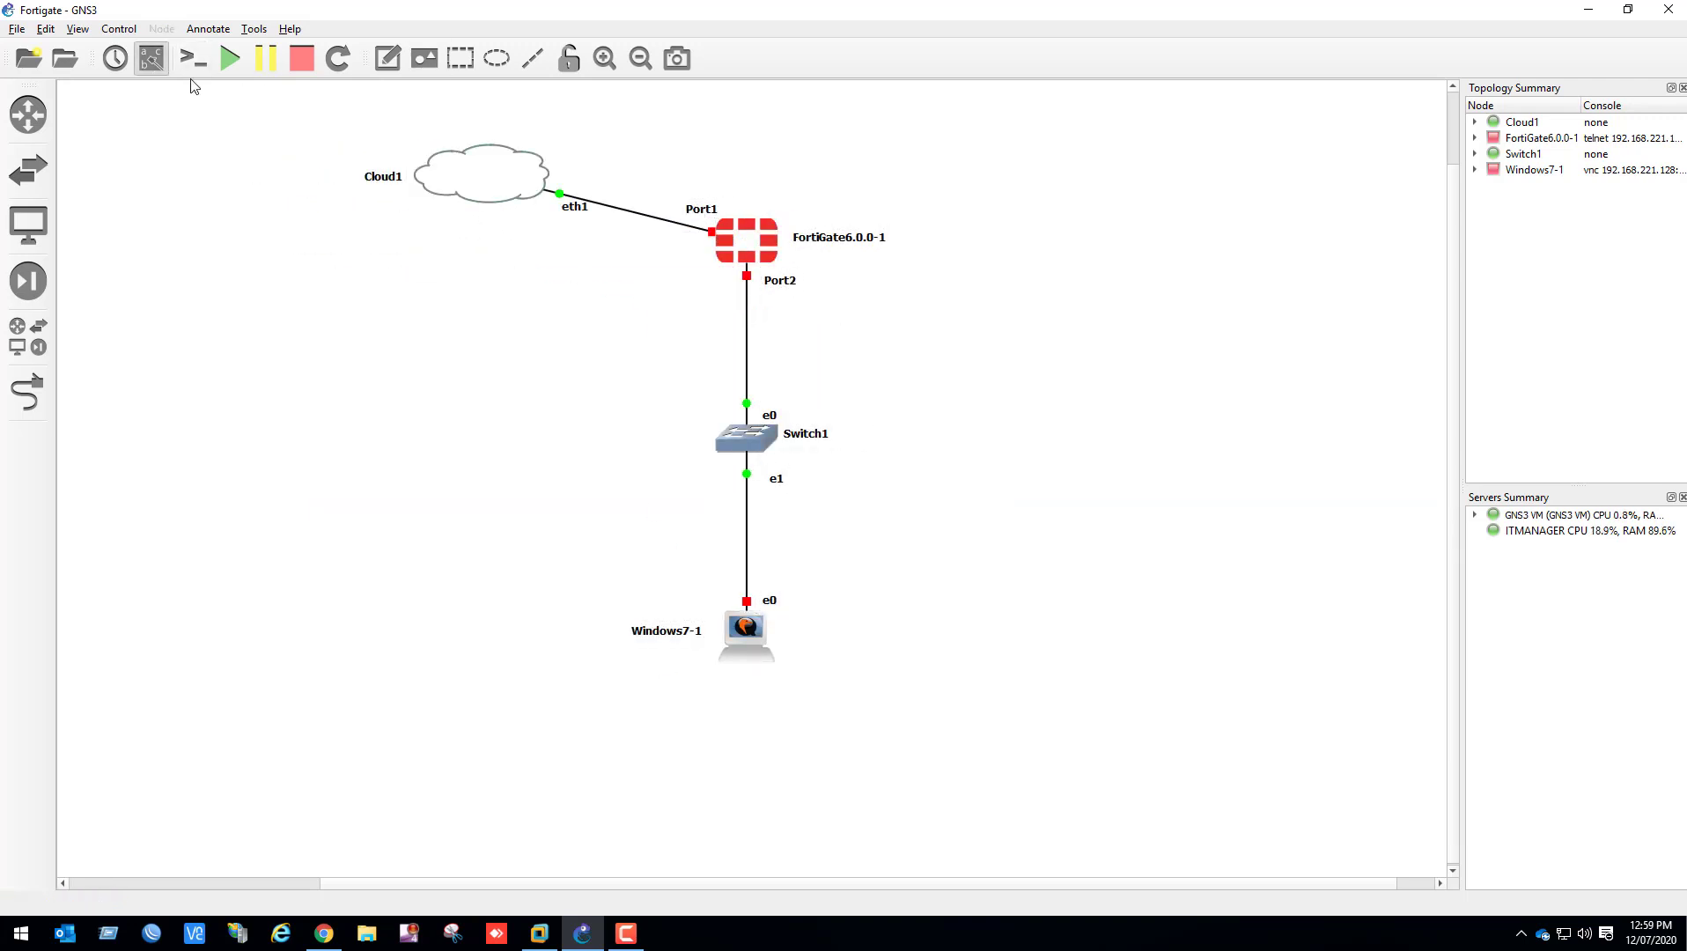
Rename the switch to DistributionSwitch and place its label to the right of the icon
double_click(807, 434)
text(Distribution Switch)
key(Return)
drag(786, 416, 878, 441)
Rename the Windows7 node to Host and place its label to the left of the icon
double_click(667, 631)
text(Host)
key(Return)
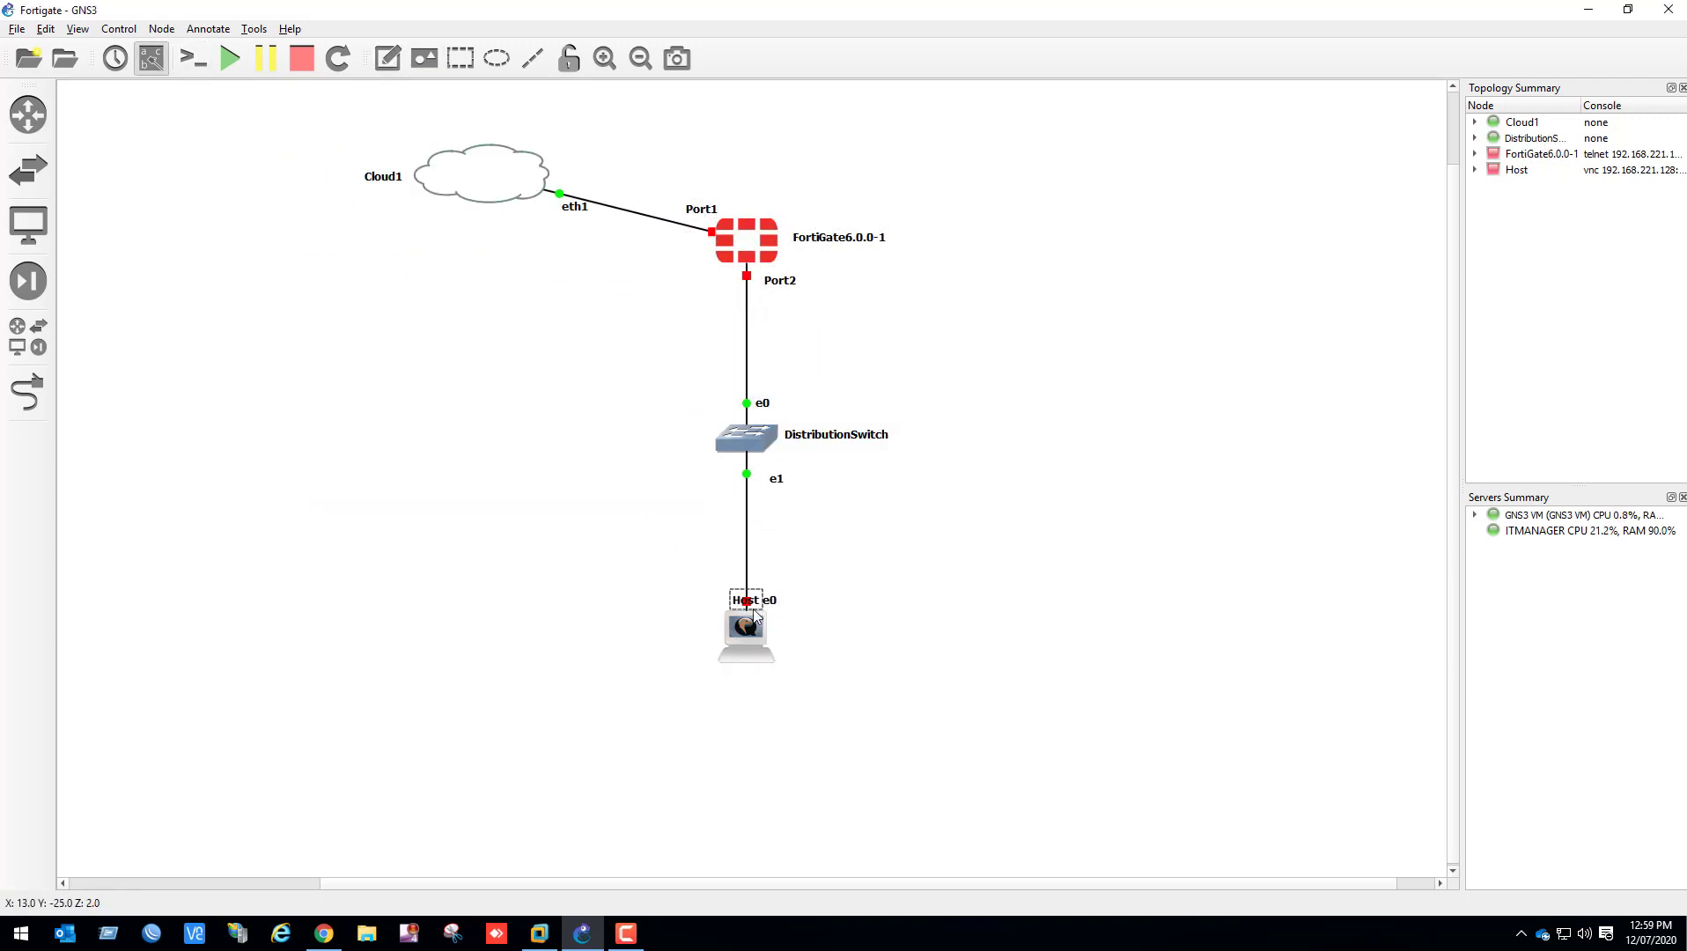
drag(751, 602, 703, 637)
Rename the cloud node to ISP, shift it farther left and place its label inside the cloud
double_click(840, 237)
key(Escape)
double_click(383, 176)
text(ISP)
key(Return)
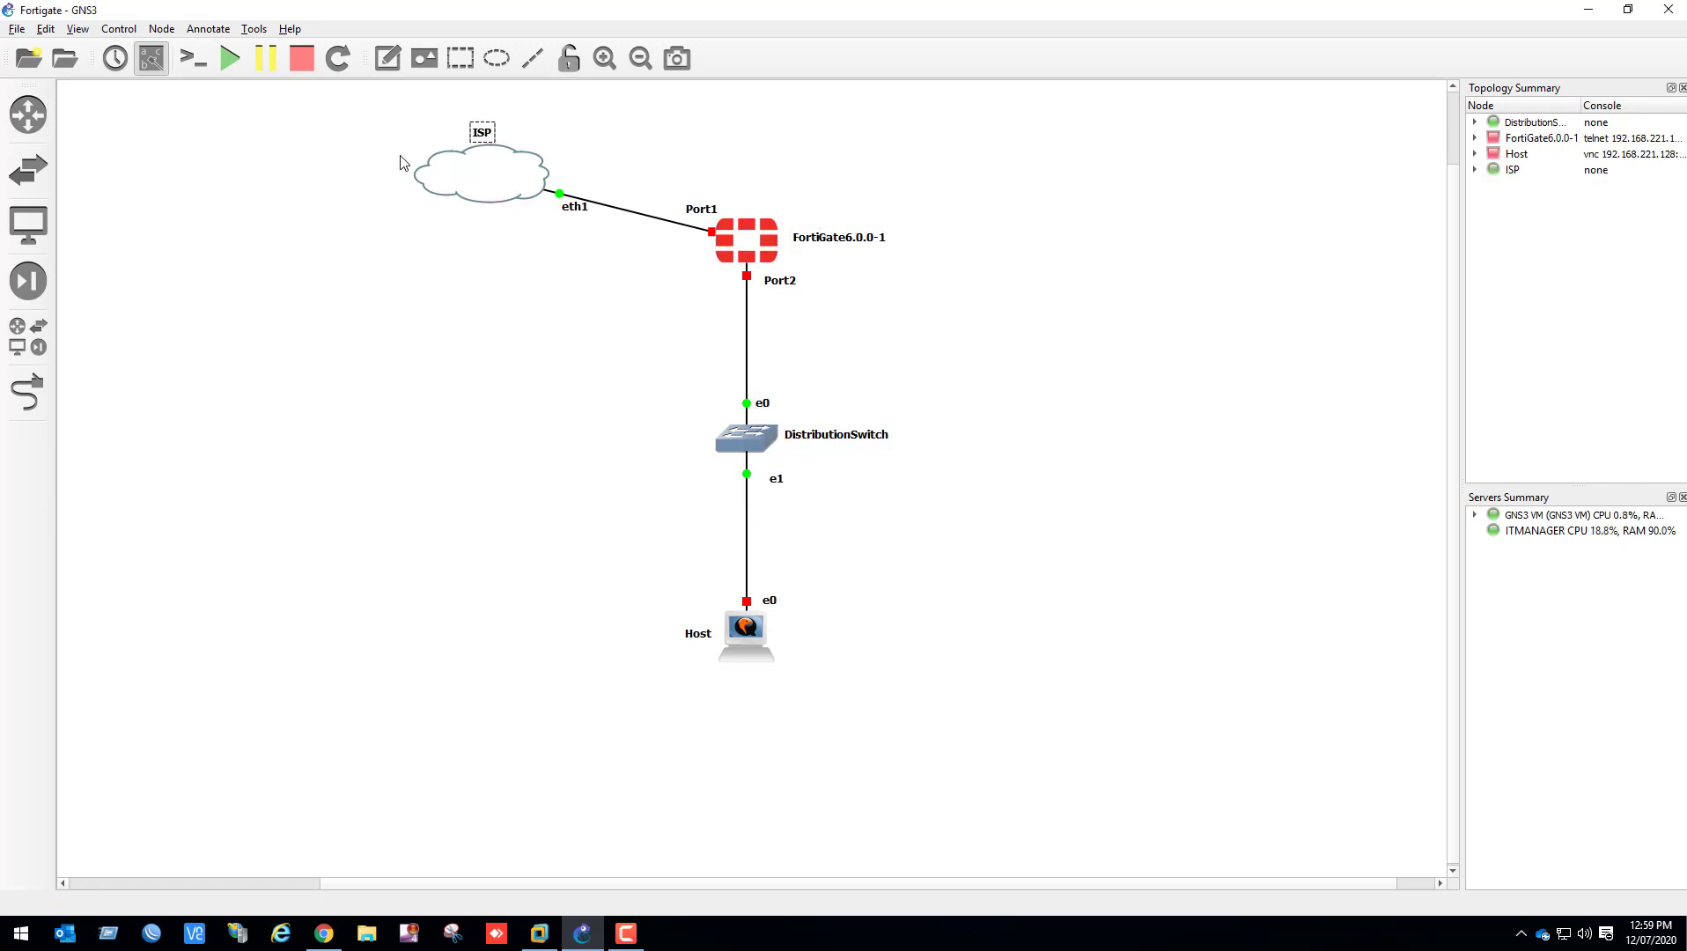
drag(460, 154, 395, 154)
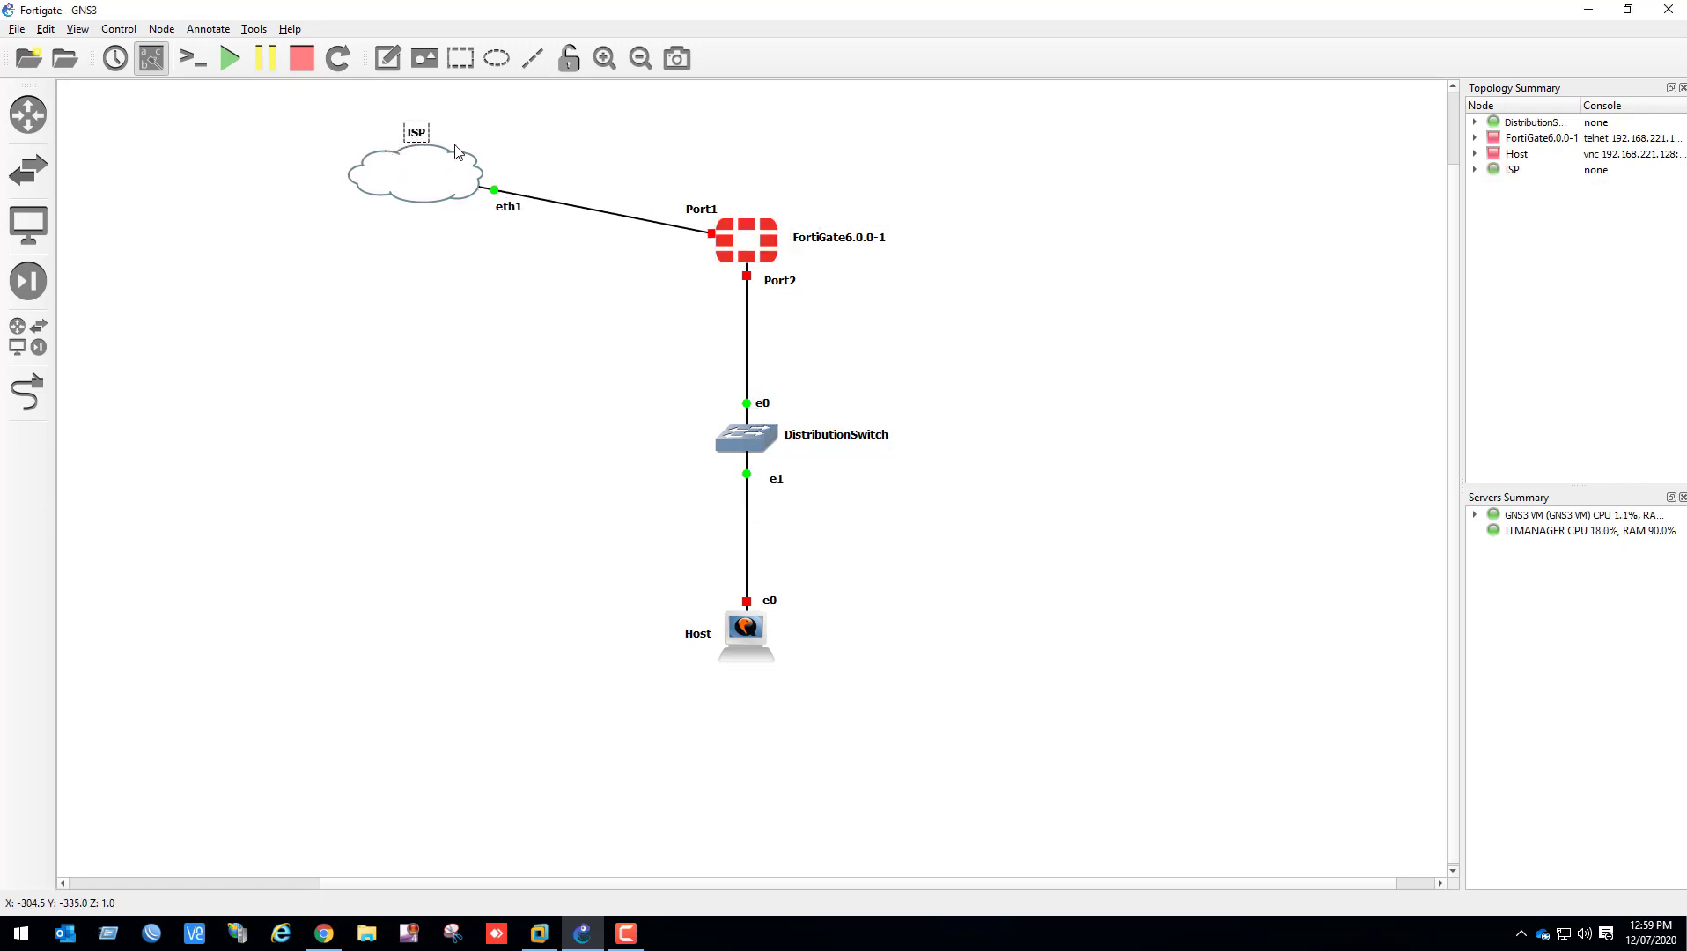
click(493, 132)
drag(409, 132, 411, 174)
click(542, 379)
Add the note "WAN IP: 192.168.45.3/24" above the FortiGate's Port1 link and move the Port1 label below the link
click(388, 58)
click(613, 187)
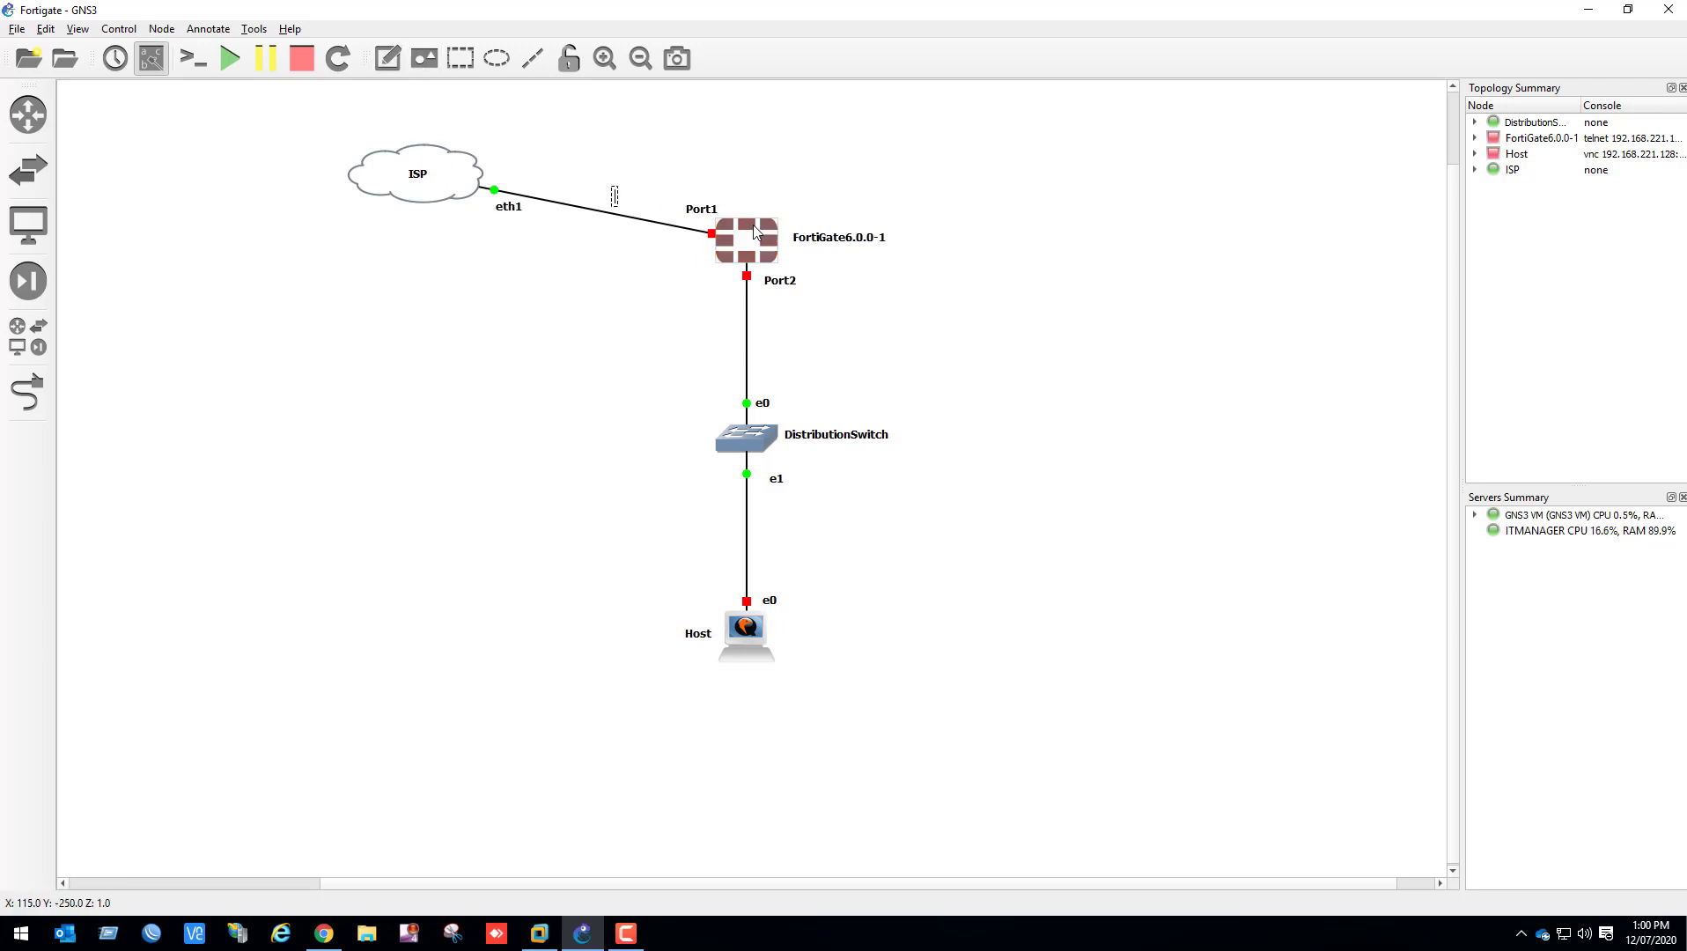
text(WAN IP: 192.16)
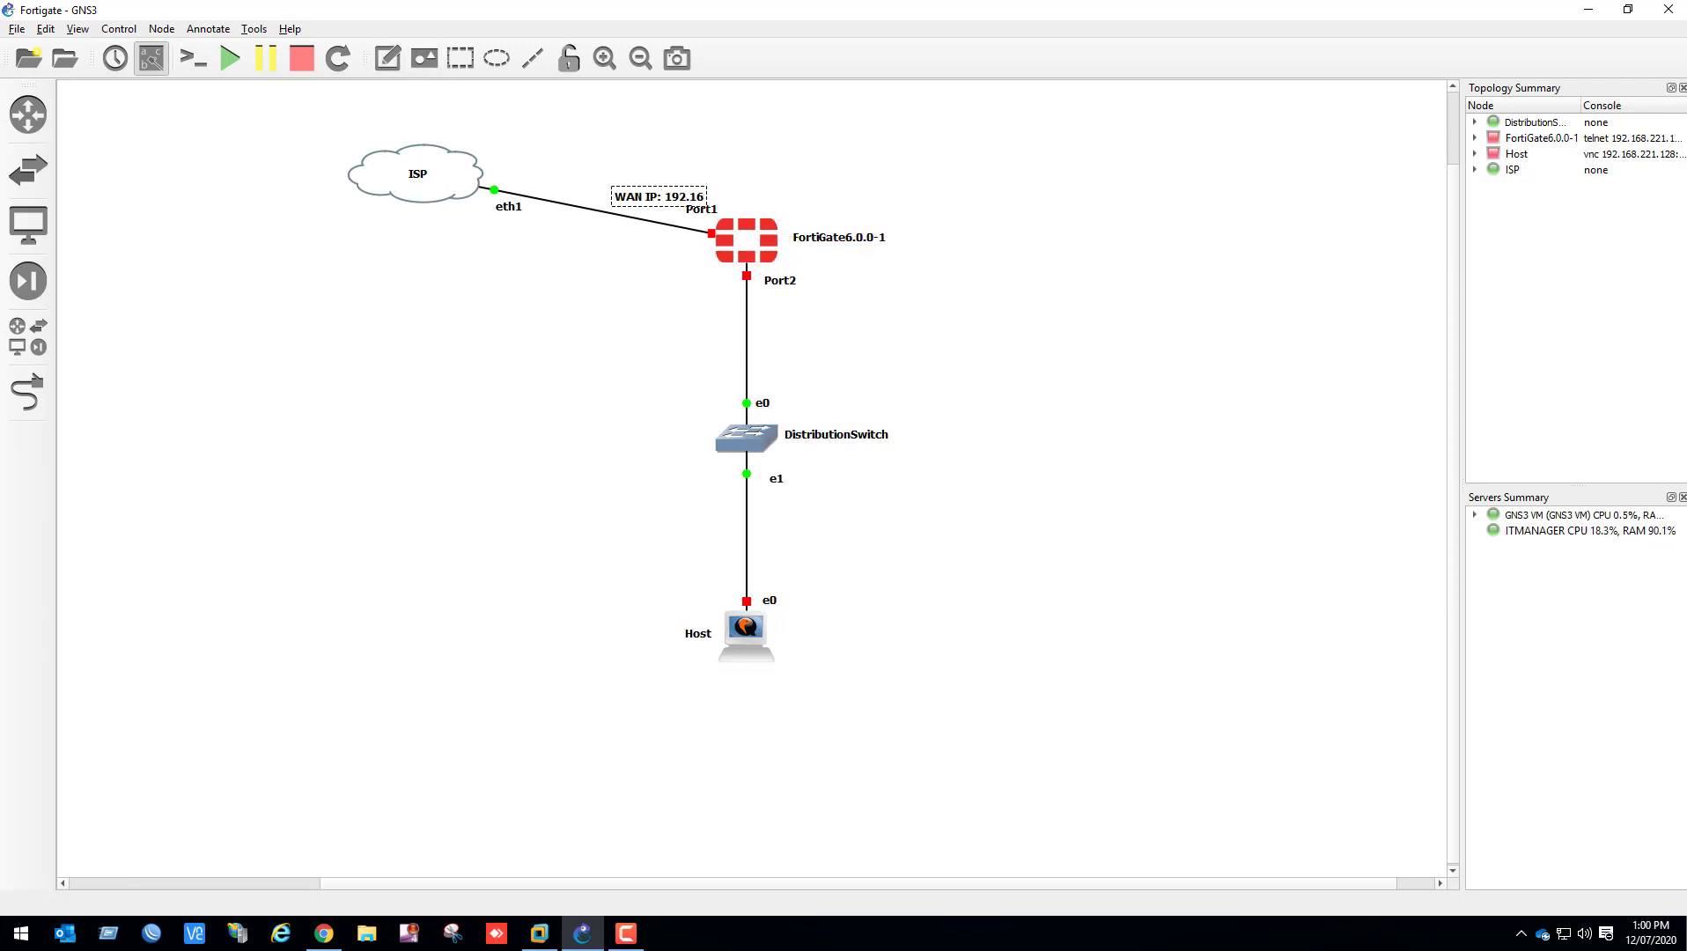
text(8.45.3/24)
click(1056, 263)
mouse_move(746, 200)
mouse_down()
mouse_move(741, 179)
mouse_move(718, 201)
mouse_up()
drag(703, 211, 690, 240)
click(660, 286)
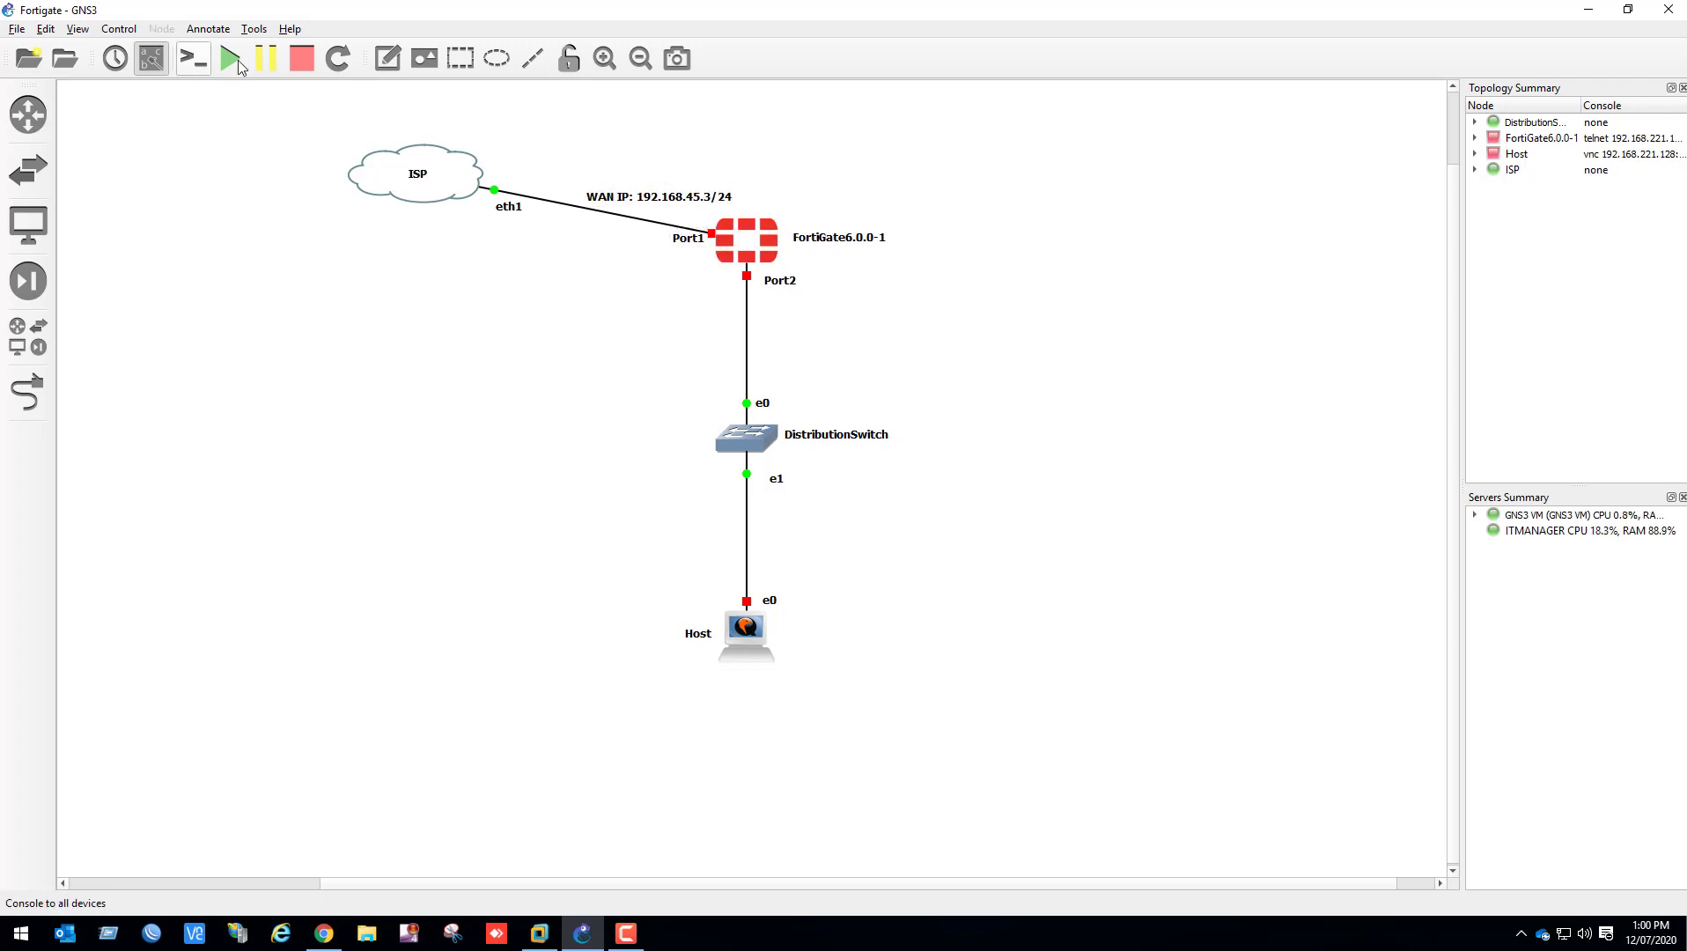
Add the note "LAN IP: 192.168.4.1/24" to the left of the FortiGate's Port2 link
click(387, 58)
click(665, 276)
text(LAN 1)
text(P:)
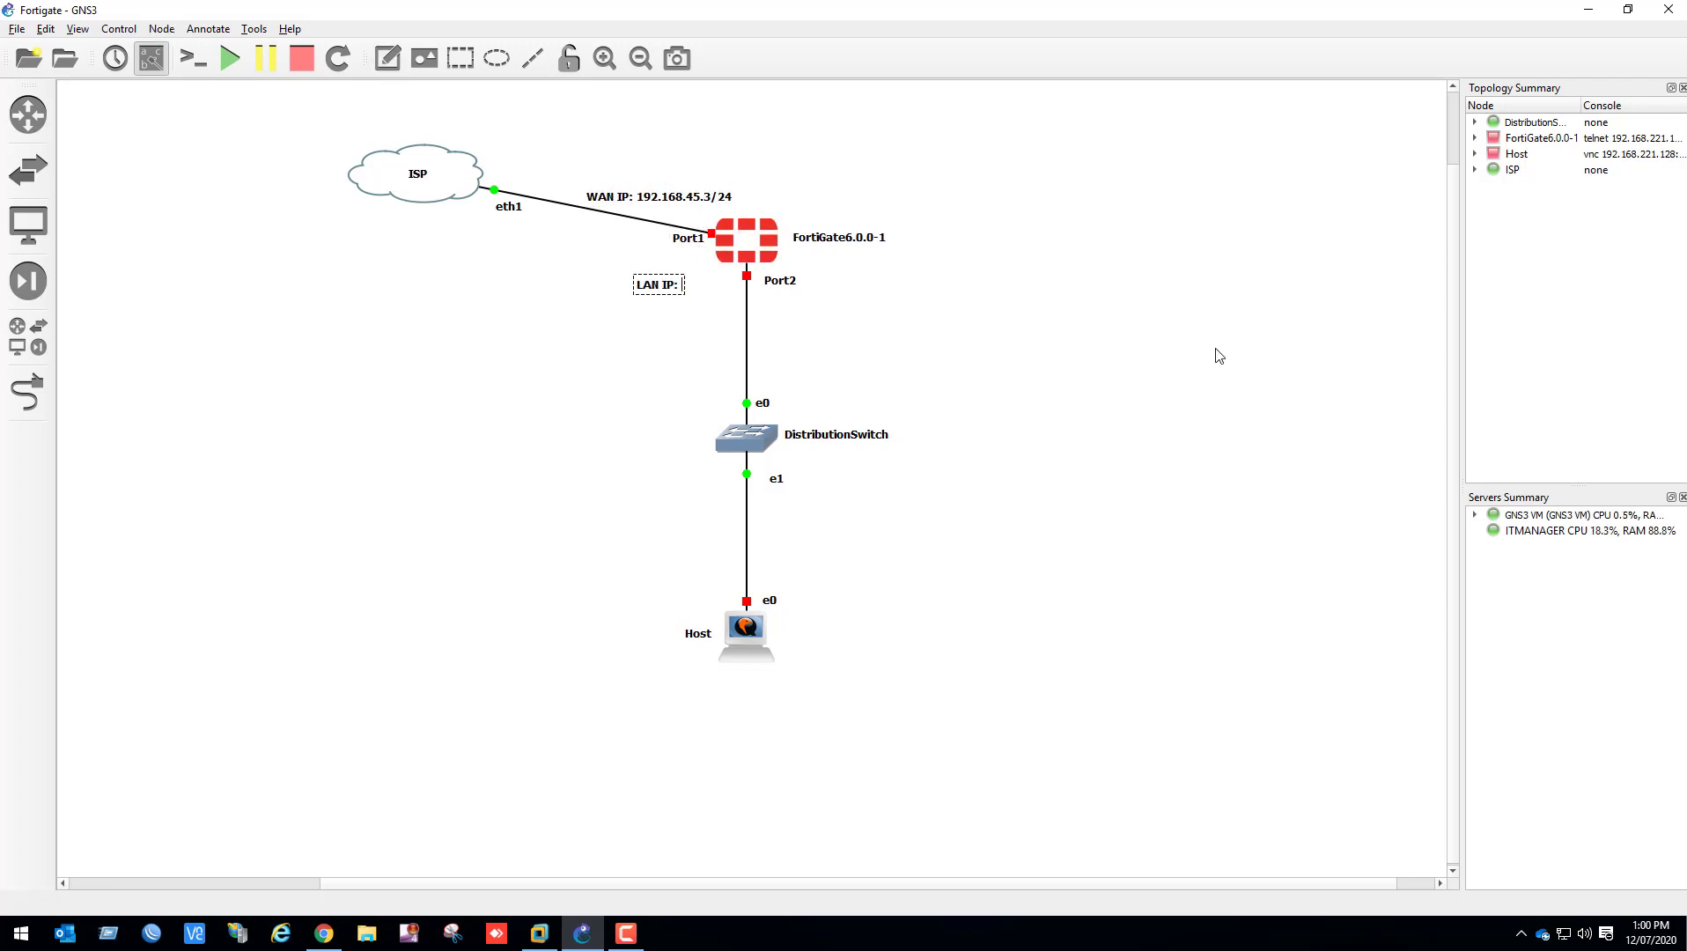
text( 192.168.4.1/24)
click(1179, 366)
drag(701, 292, 656, 291)
click(142, 376)
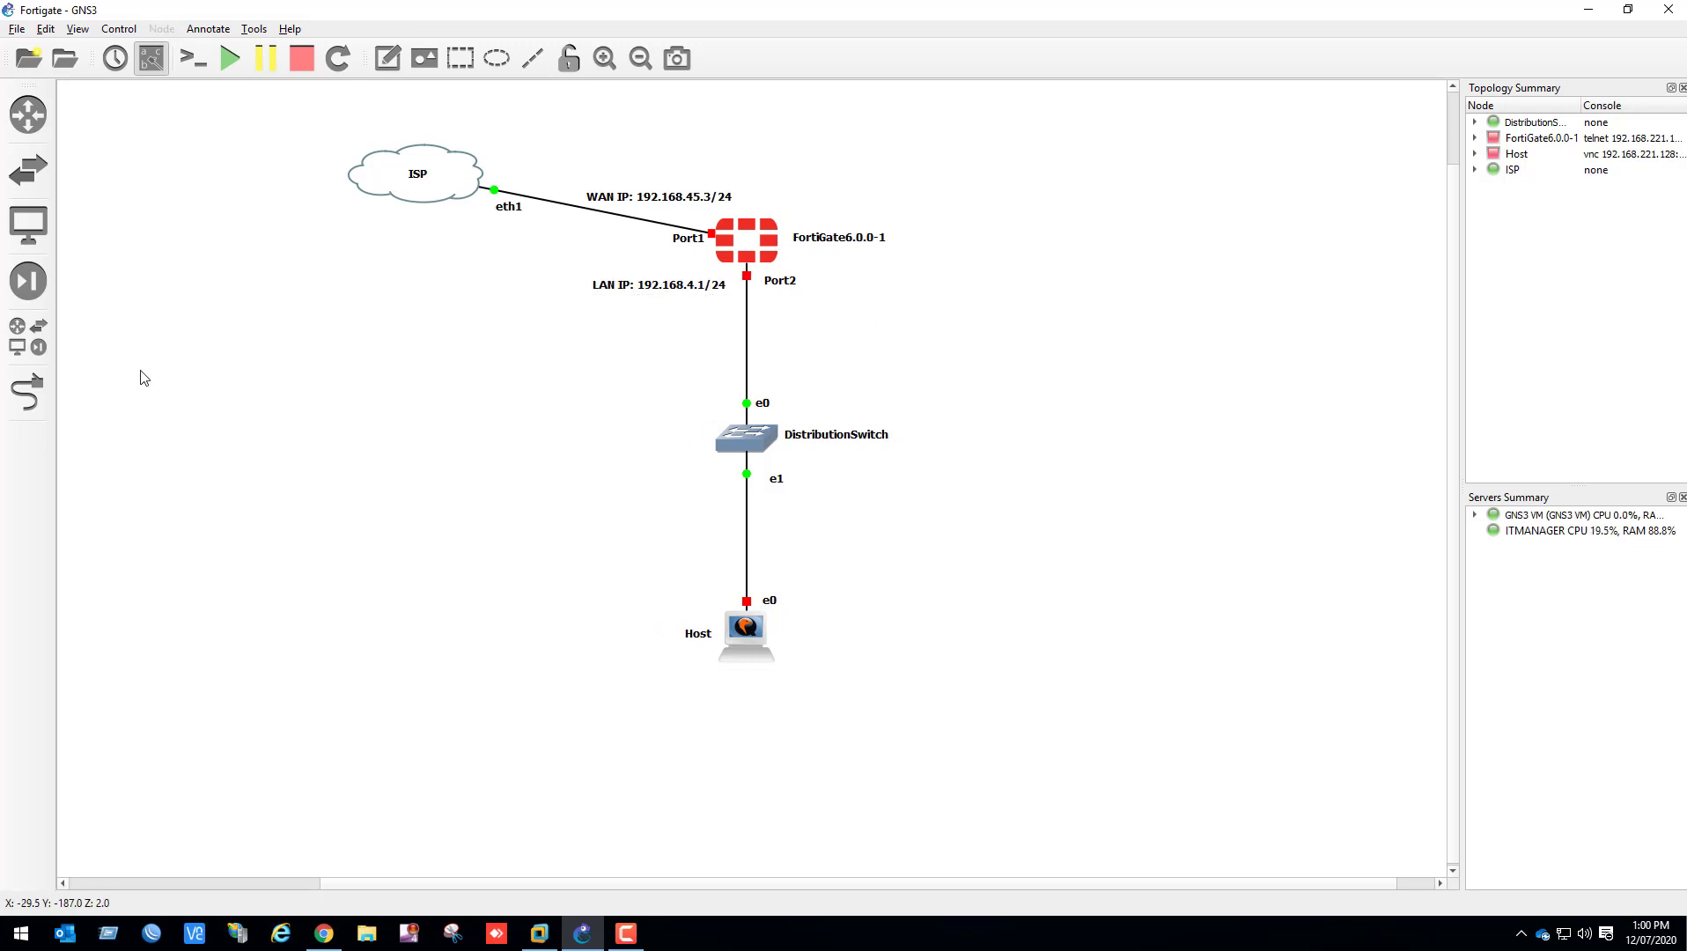
Add a "LAN" note beside the link just above the distribution switch
click(387, 58)
click(614, 438)
text(LAN)
drag(625, 437, 768, 373)
Add the note "Host IP: 192.168.4.2" to the left of the Host node
click(387, 58)
click(592, 604)
text(Host IP: )
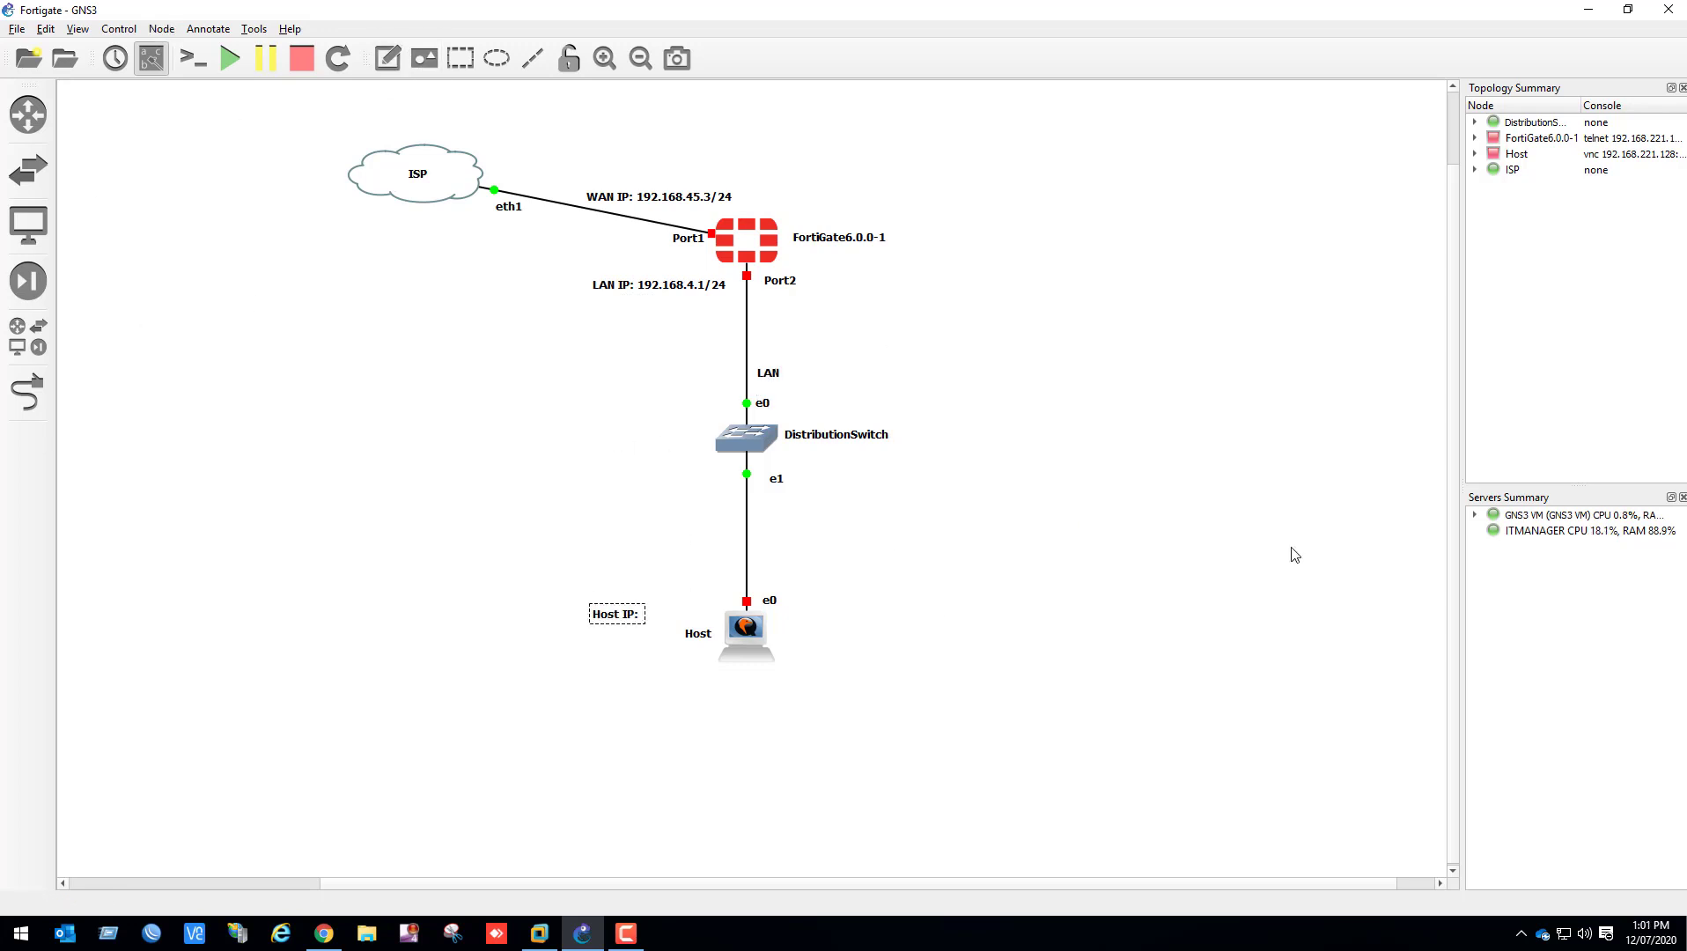
text(192.168.4.2)
drag(657, 623, 620, 624)
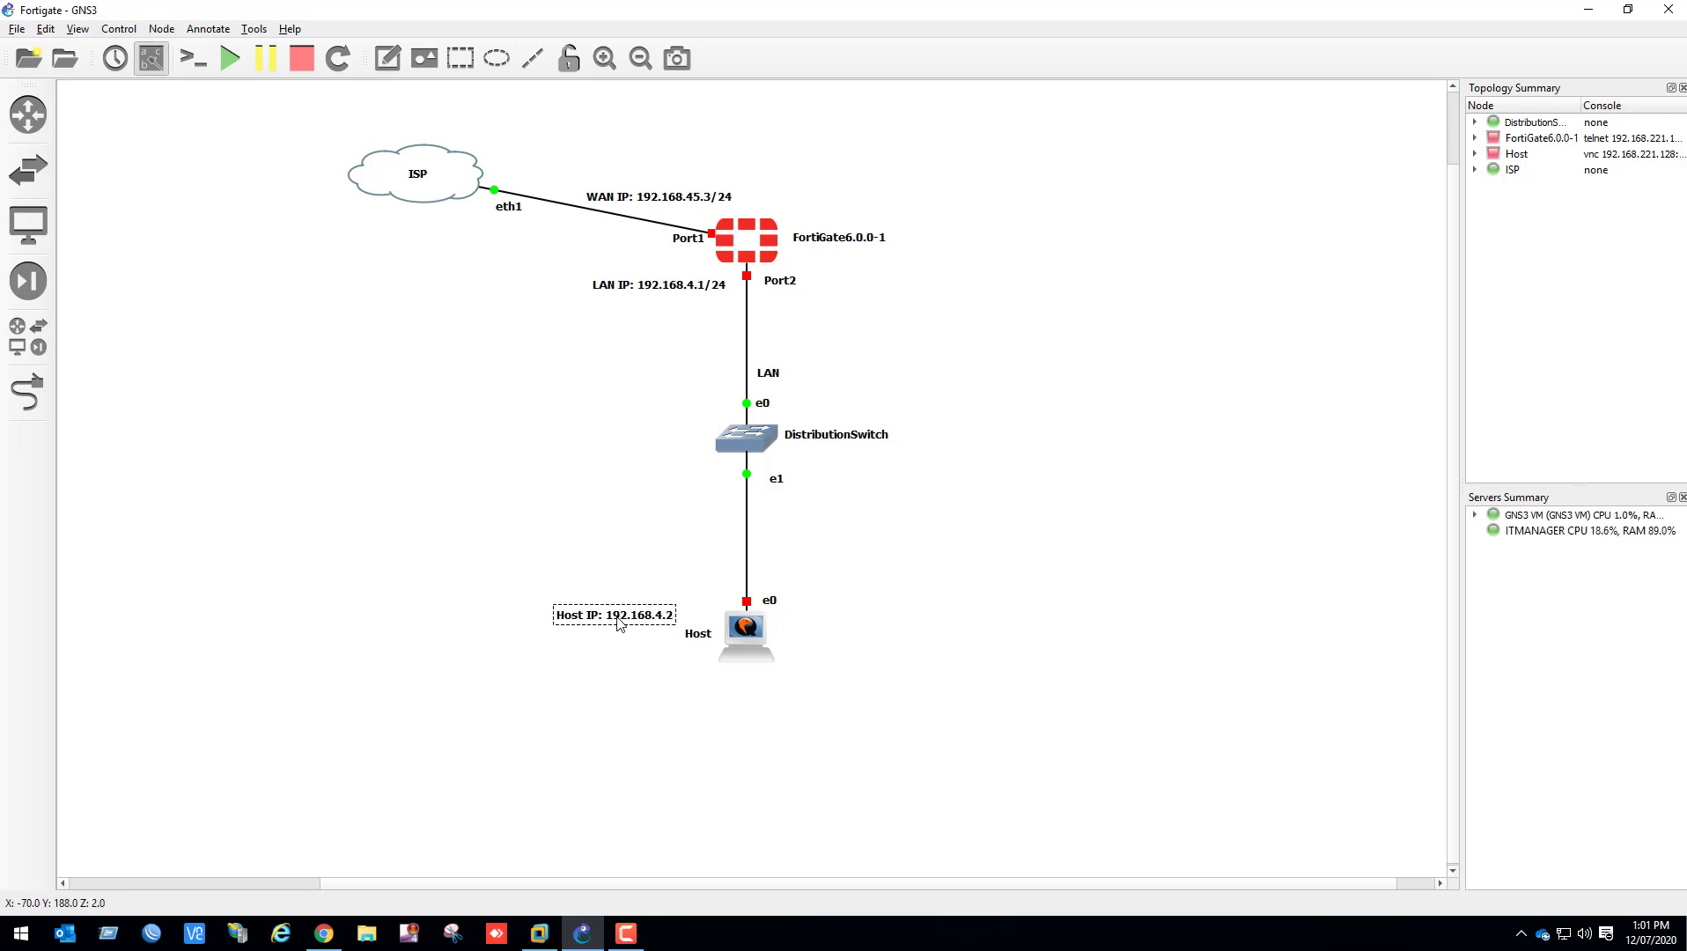
click(874, 584)
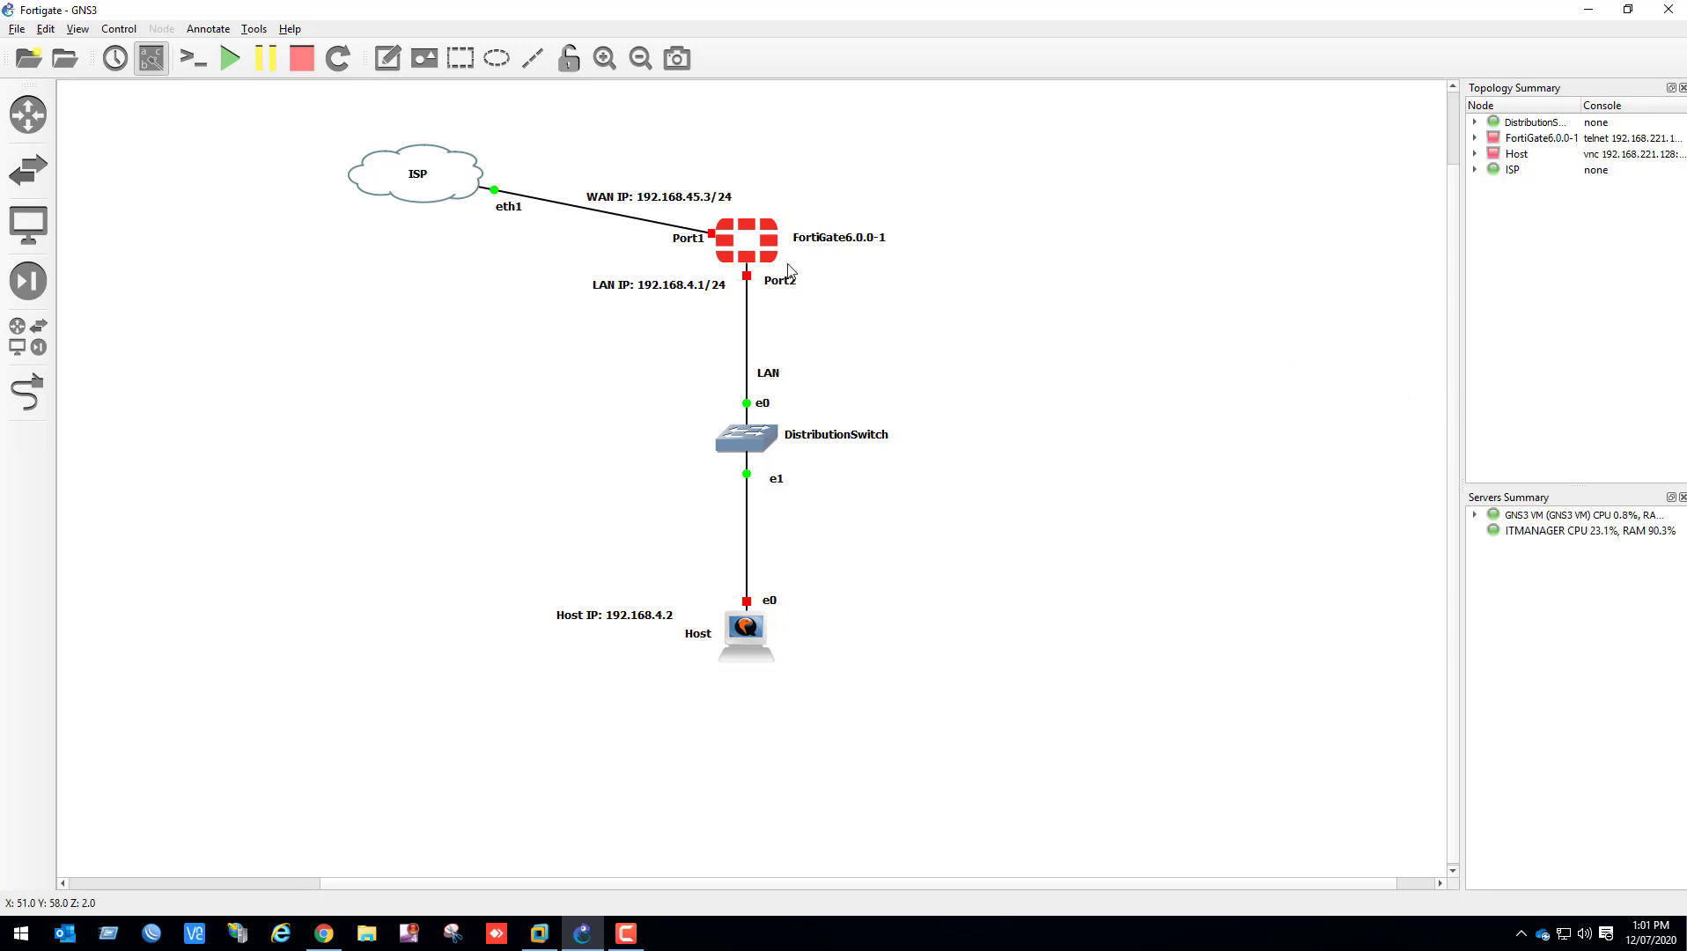
Start the FortiGate firewall and open its console
right_click(768, 244)
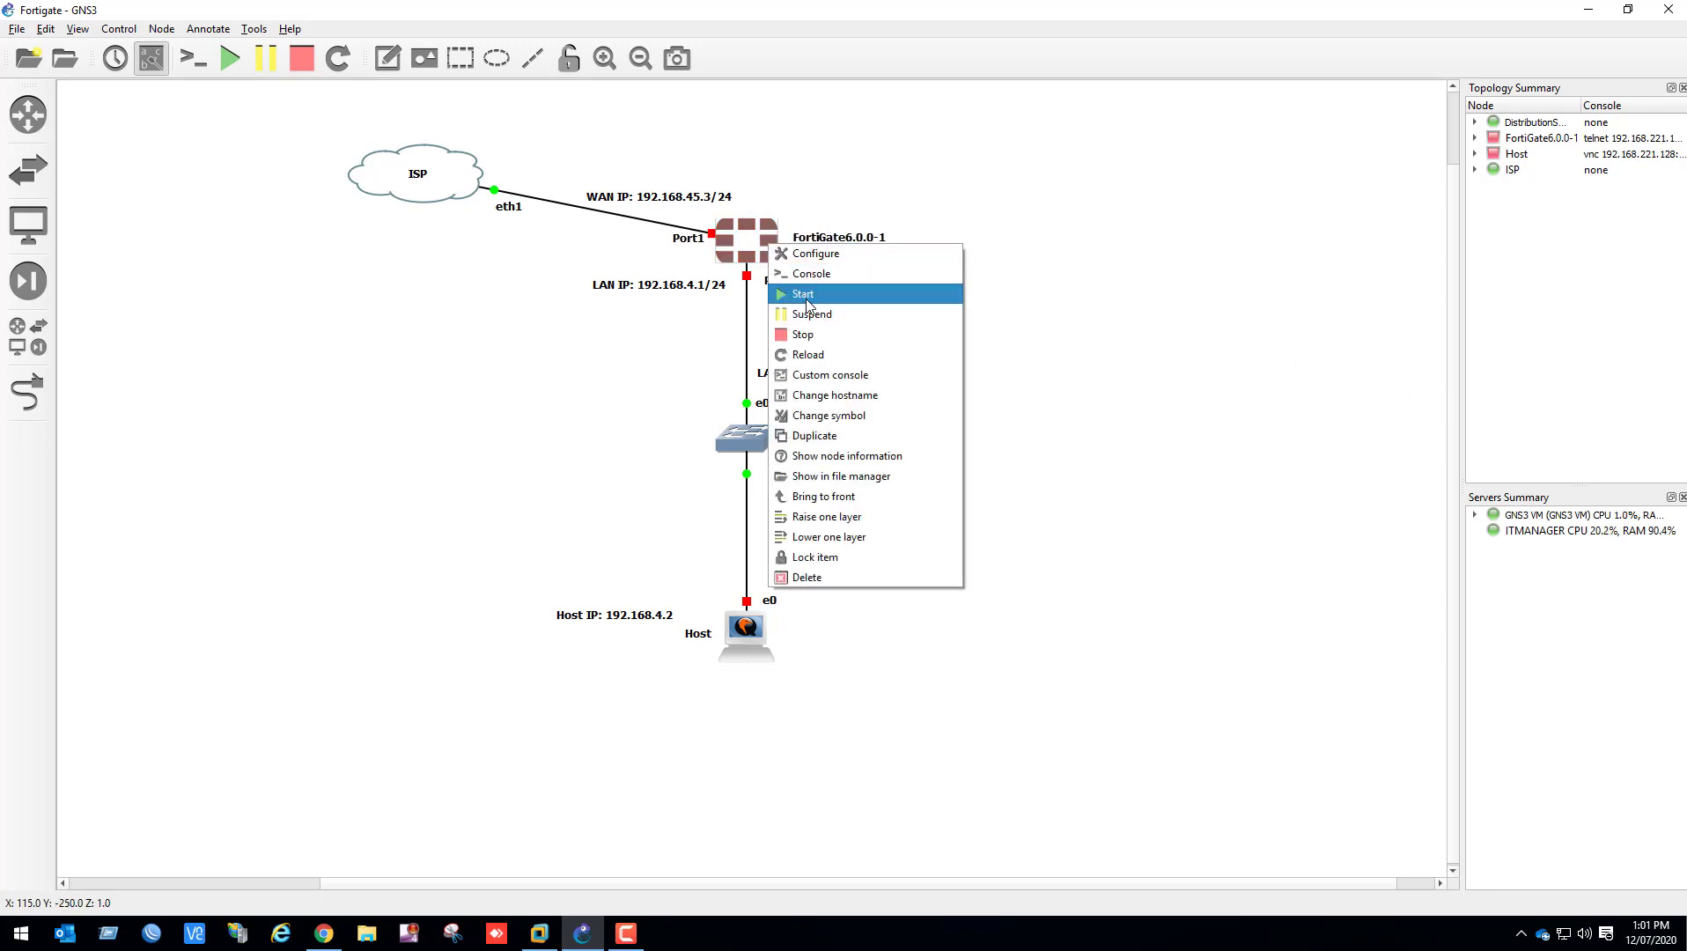
click(806, 298)
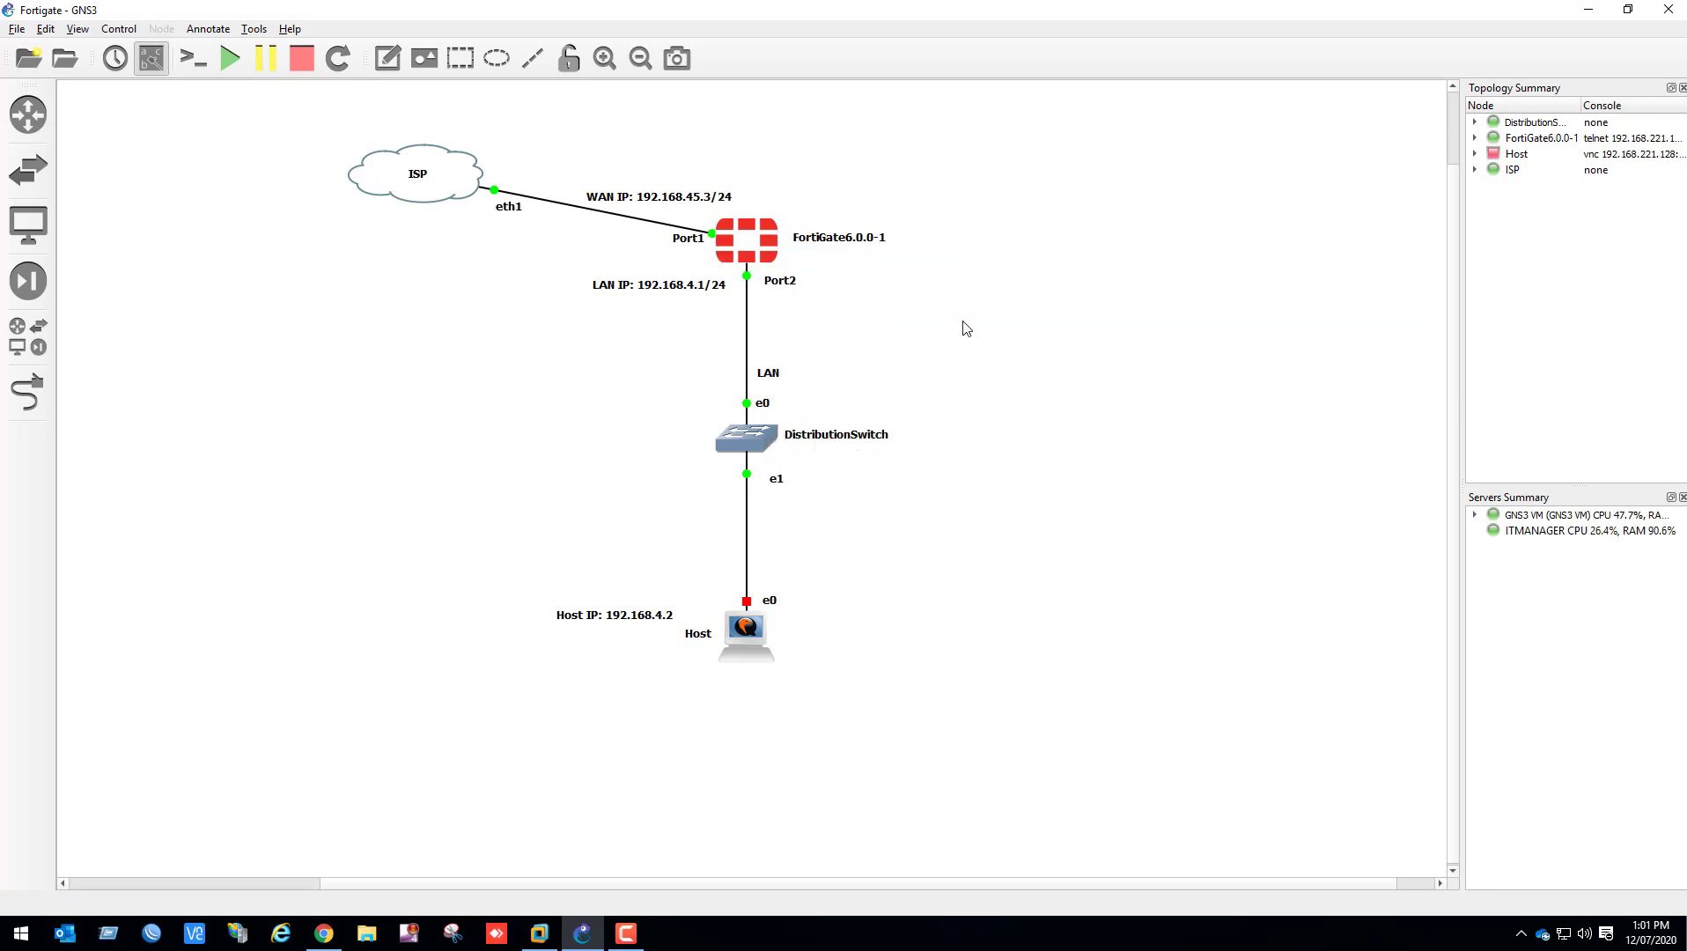
right_click(767, 243)
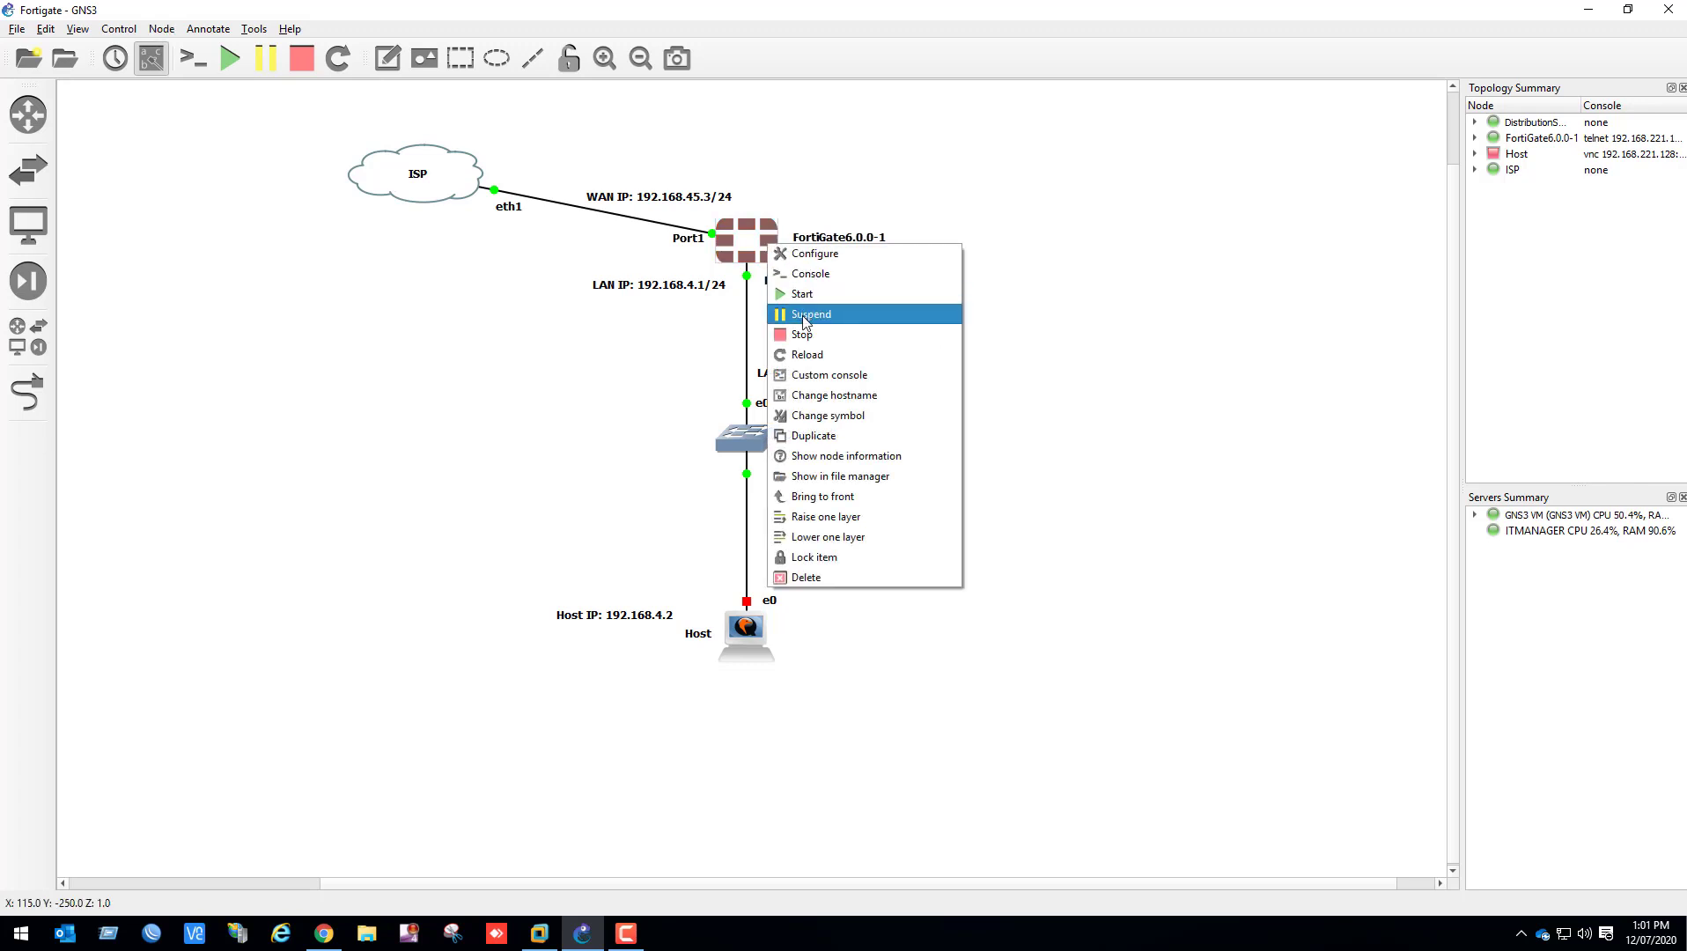
click(809, 279)
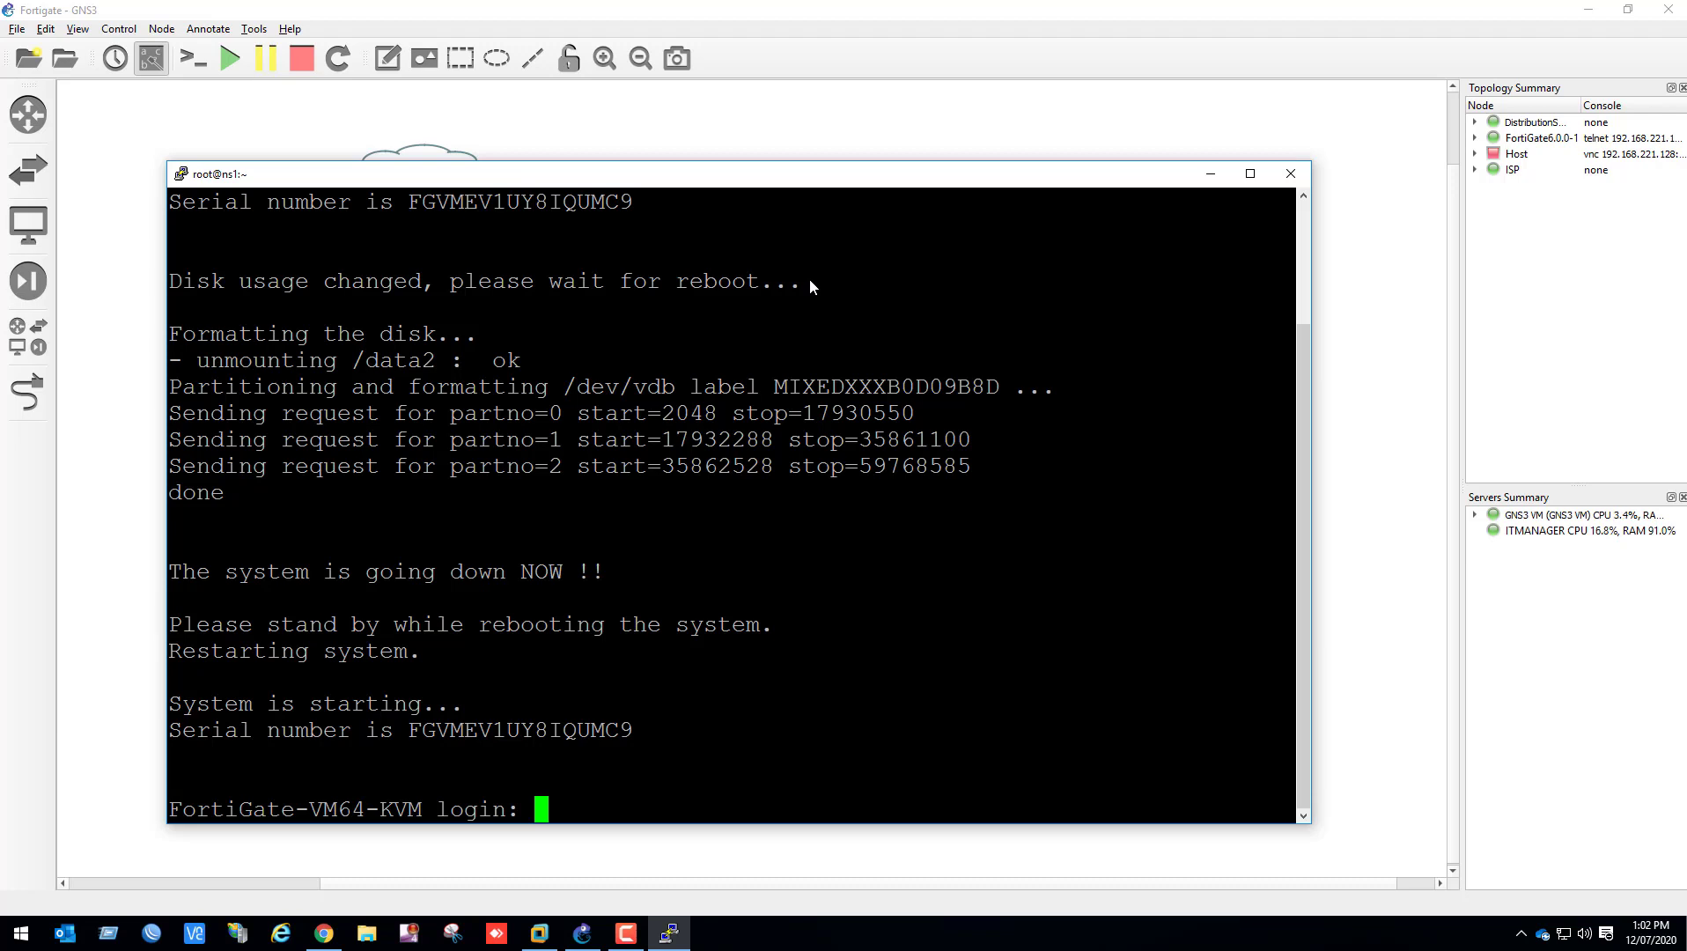
Log in to the FortiGate console as admin with a blank password
text(admin)
key(Return)
key(Return)
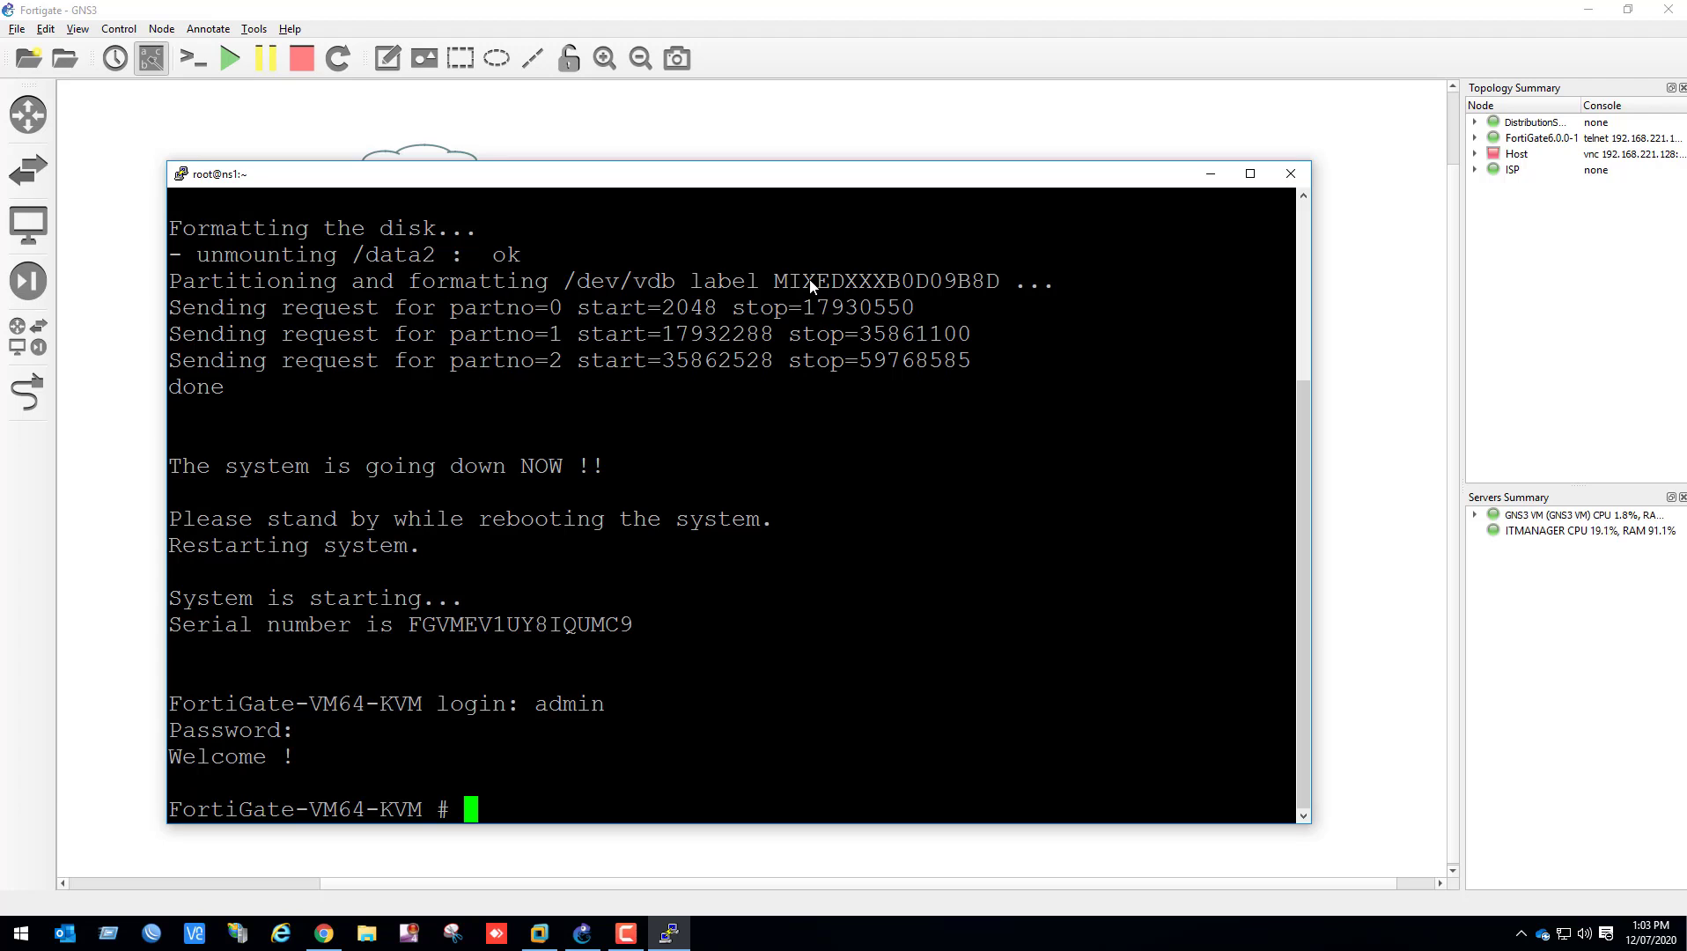
Enter the FortiGate's system interface configuration and start editing port1
text(config)
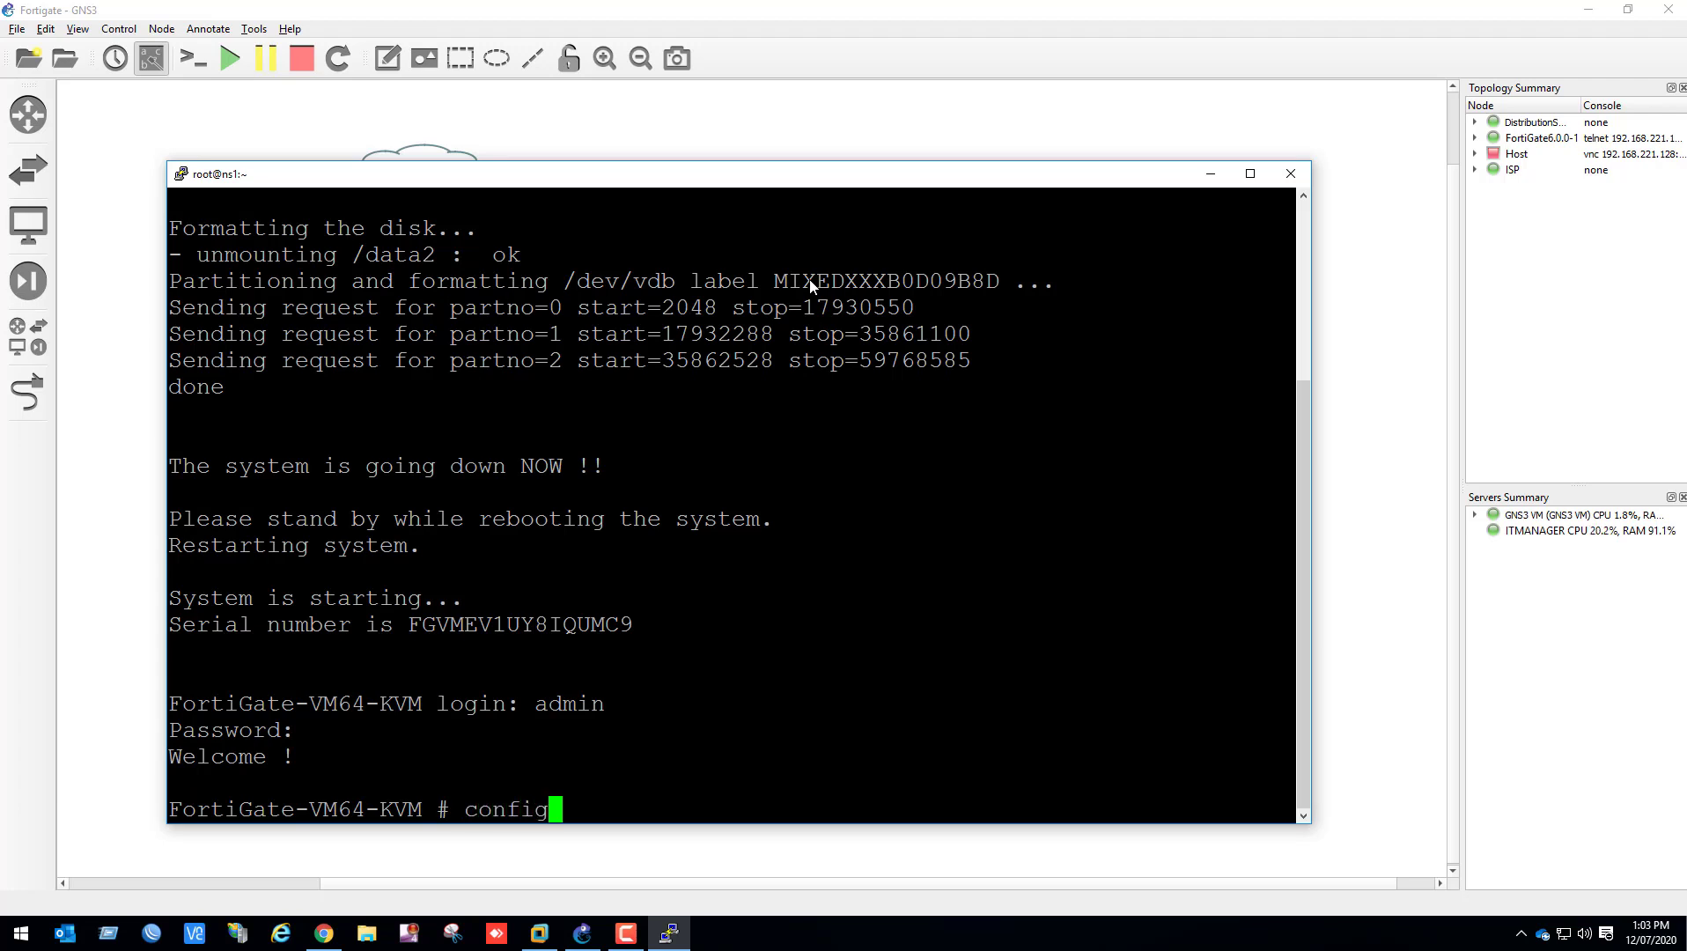
text( system in)
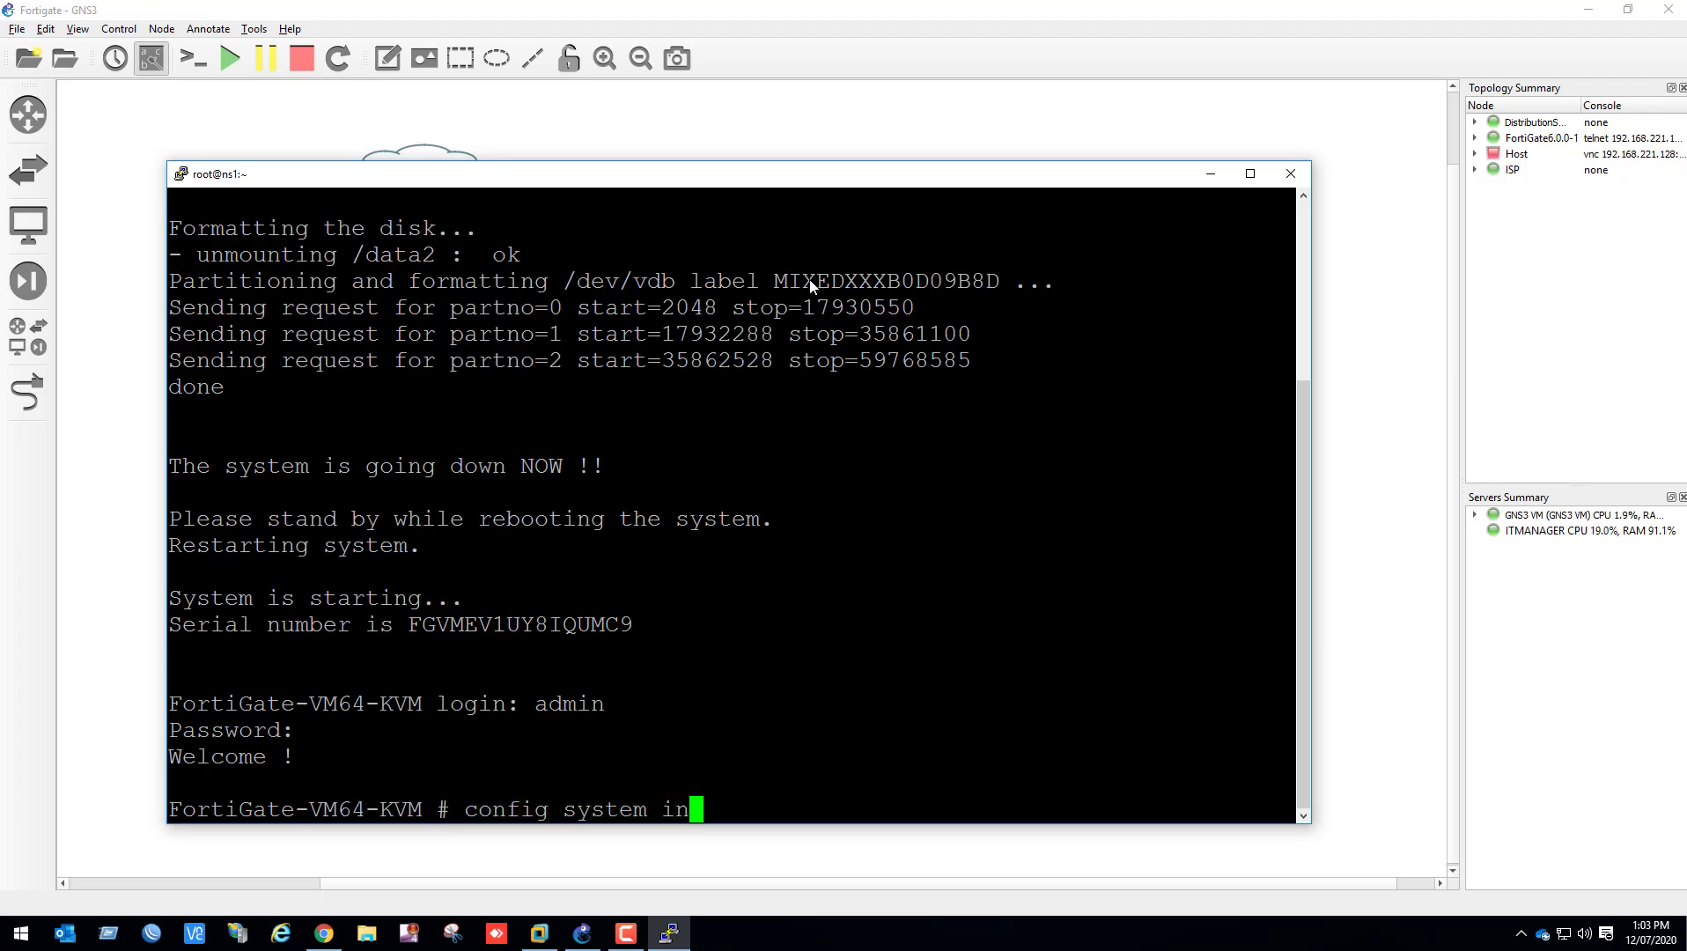
text(terface)
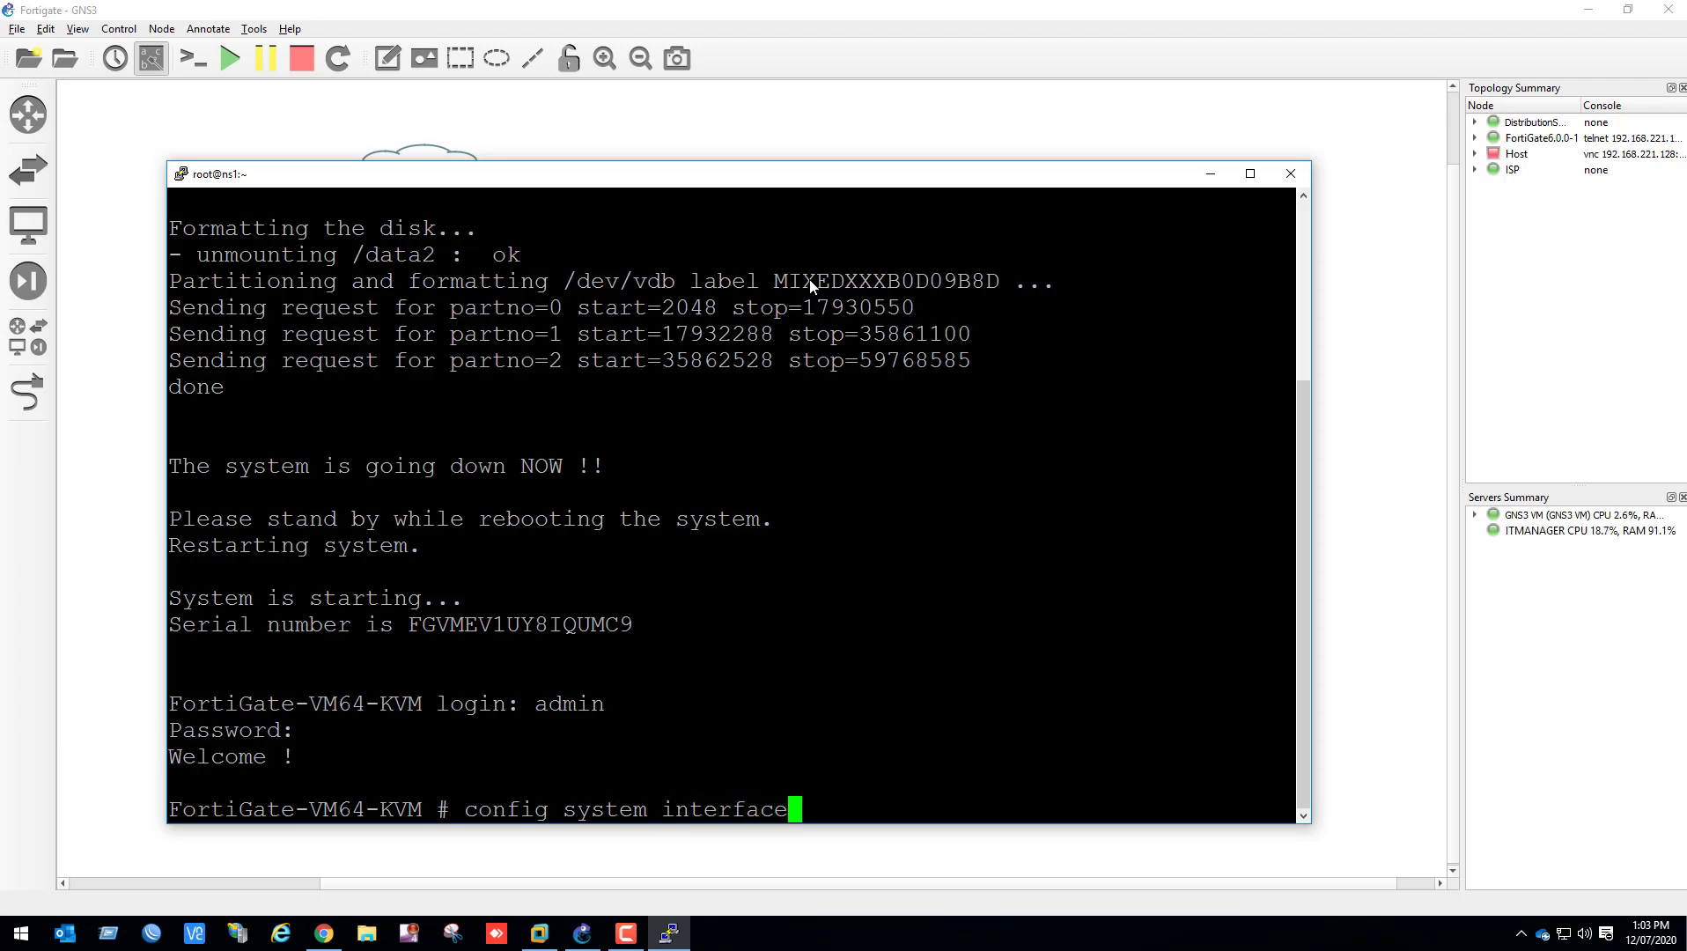
key(Return)
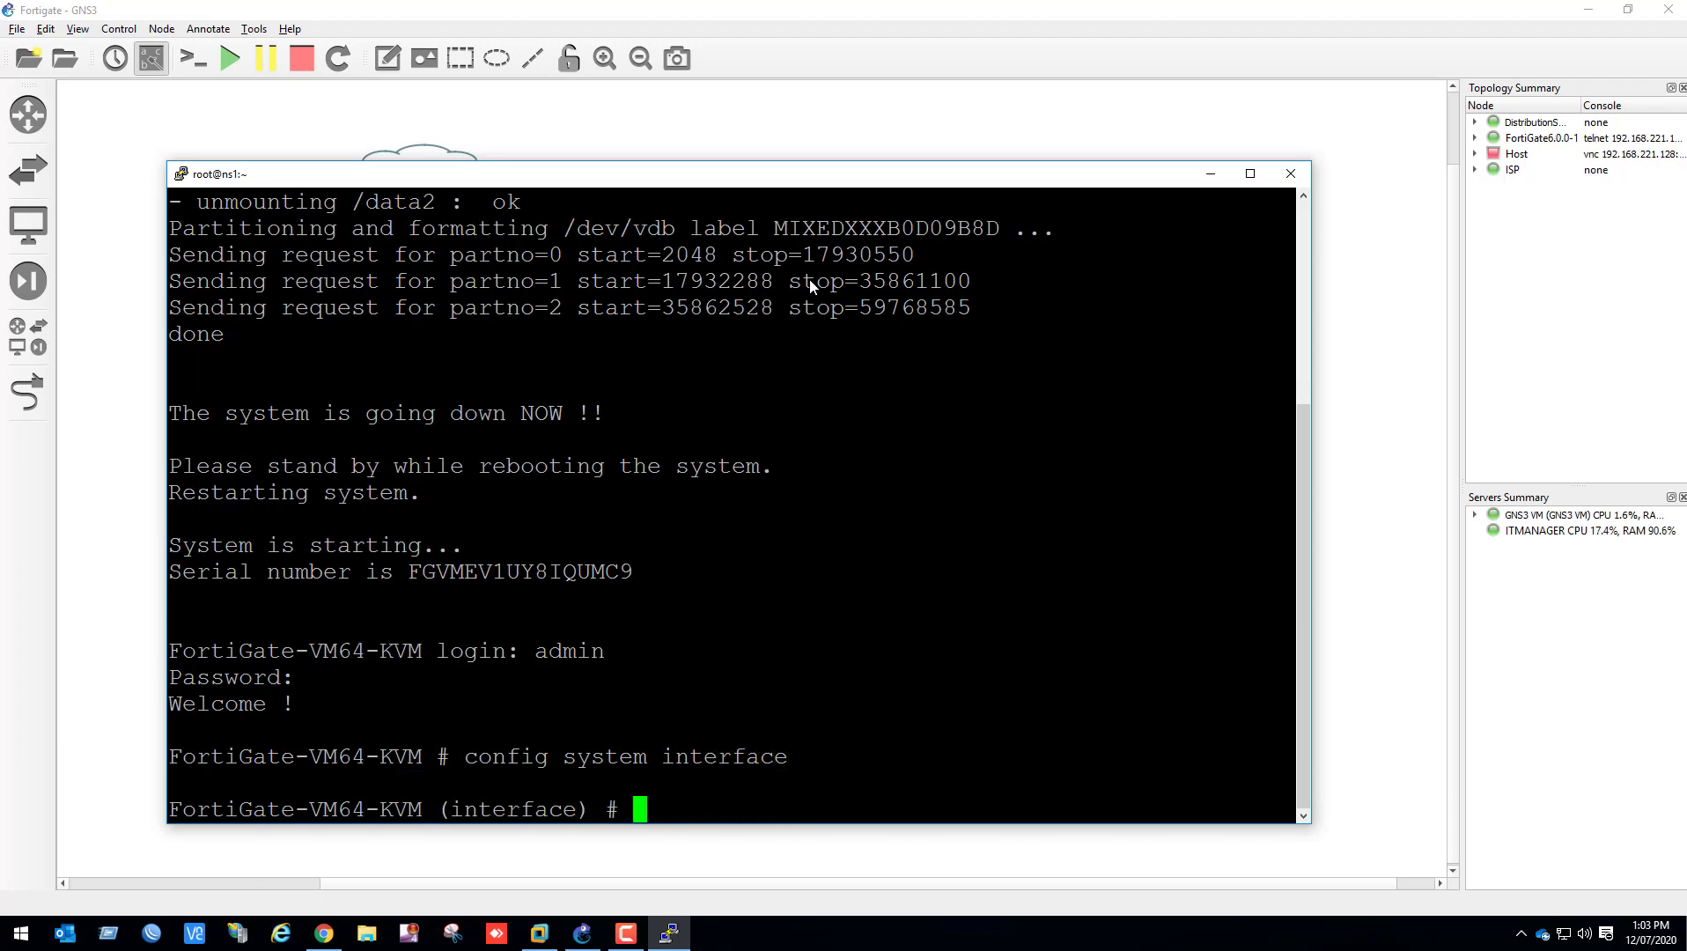
text(edit por)
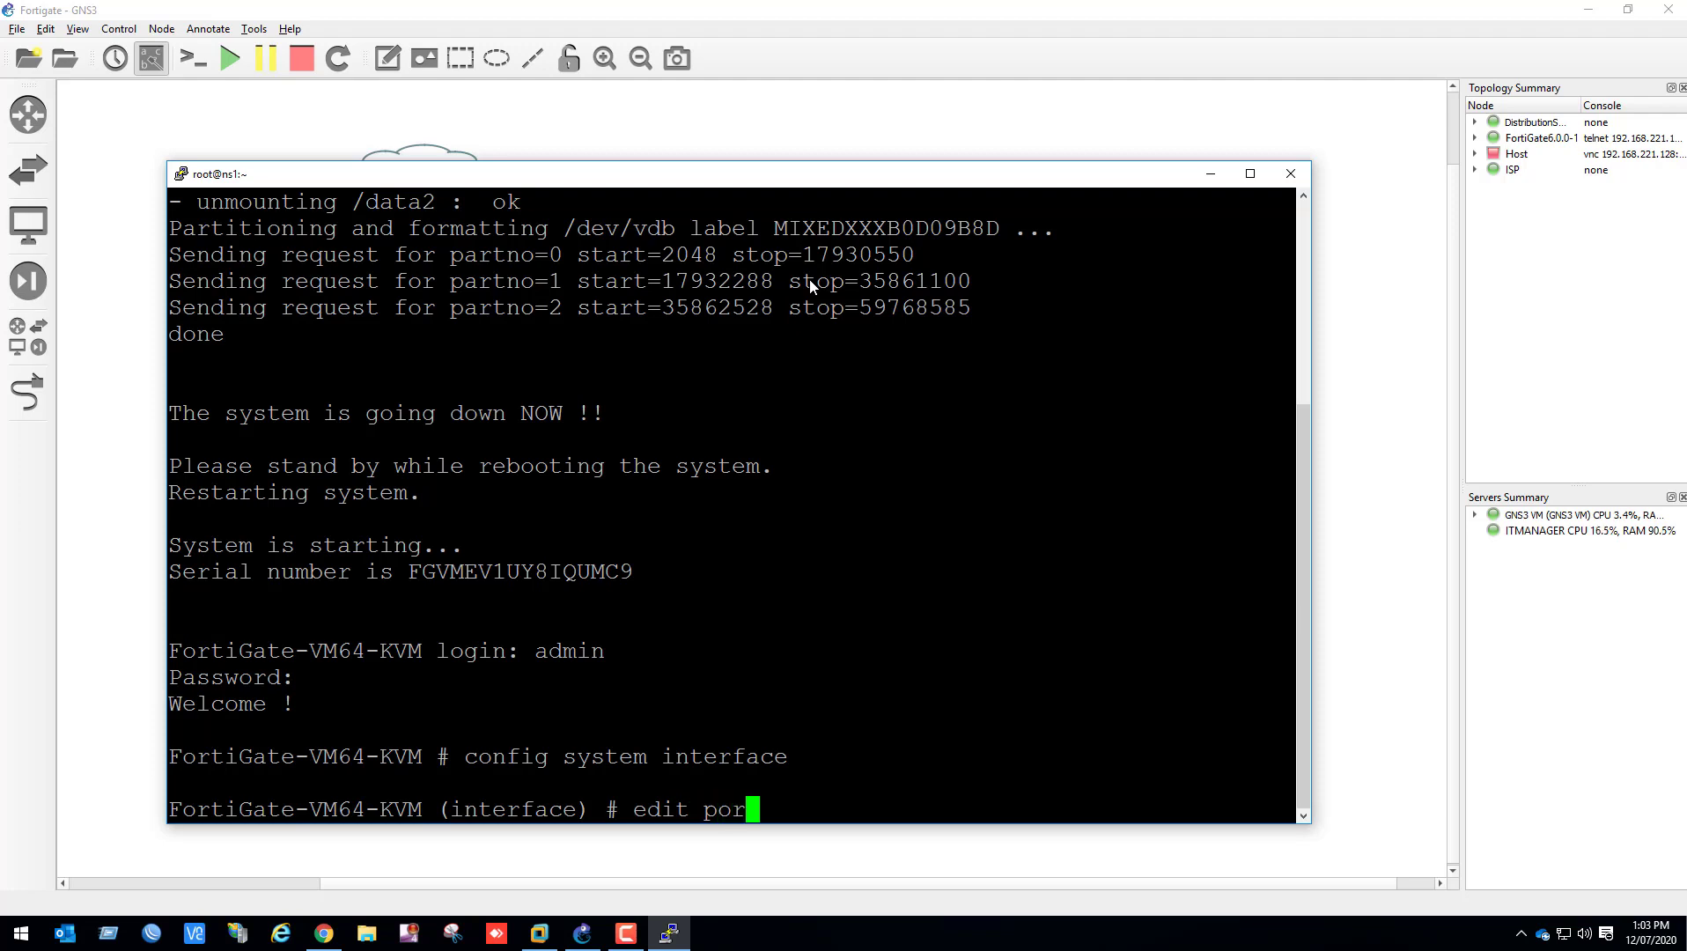
text(t1)
key(Return)
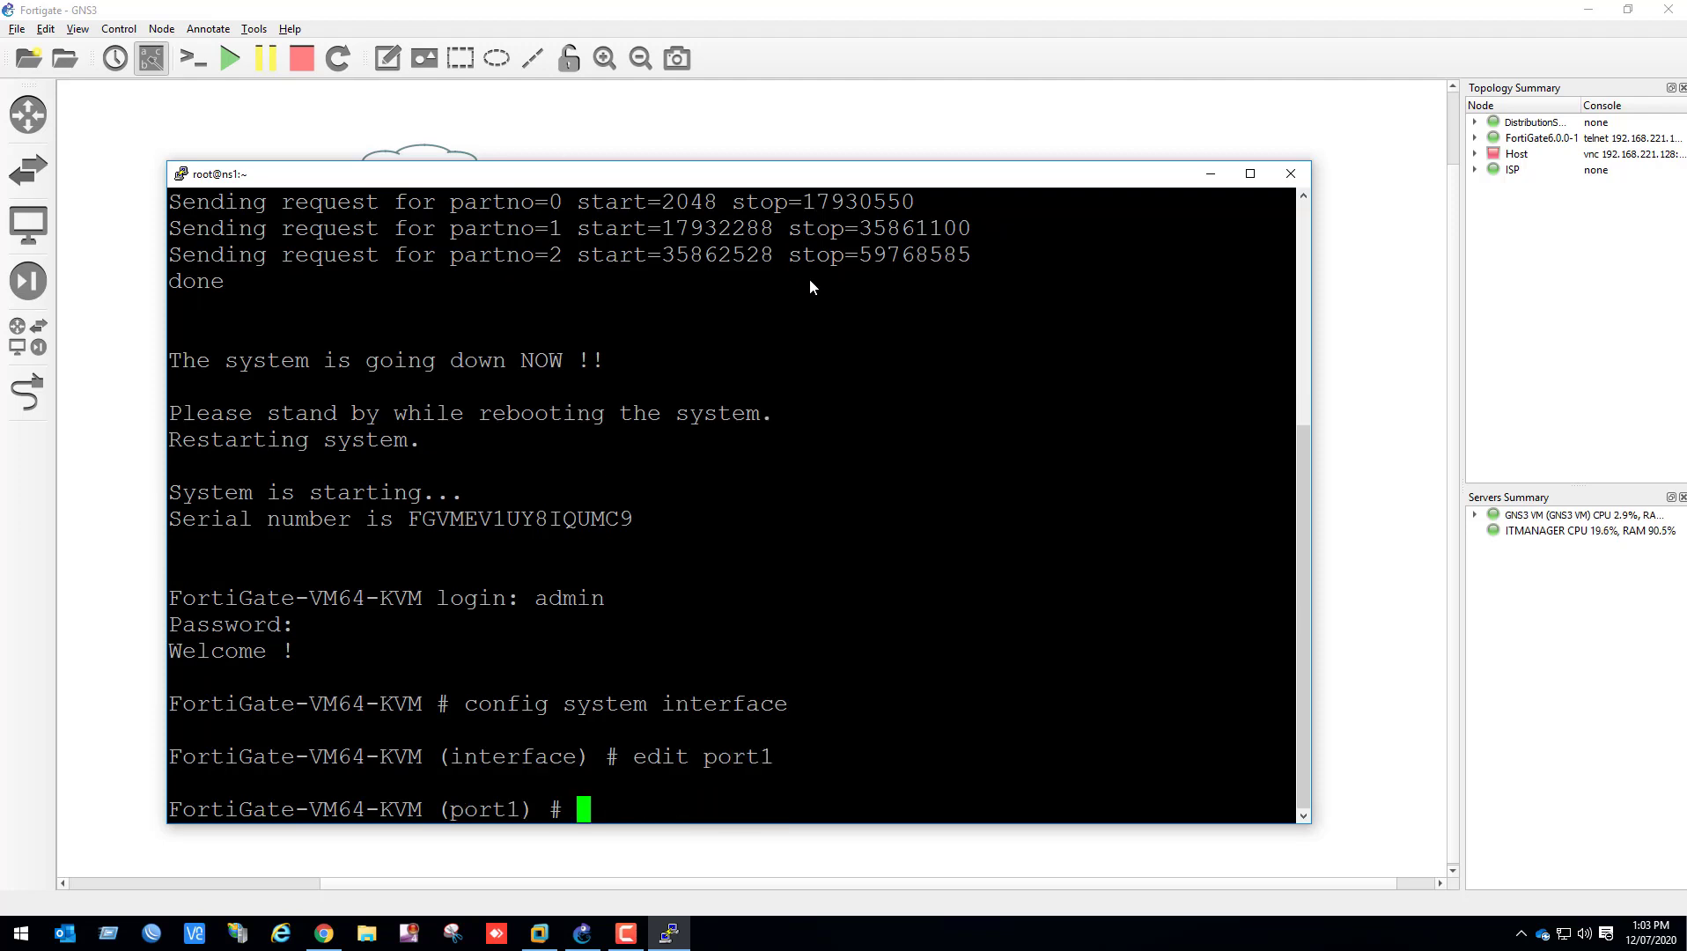
Set port1 to static mode with the IP address 192.168.45.3/24
text(set mod)
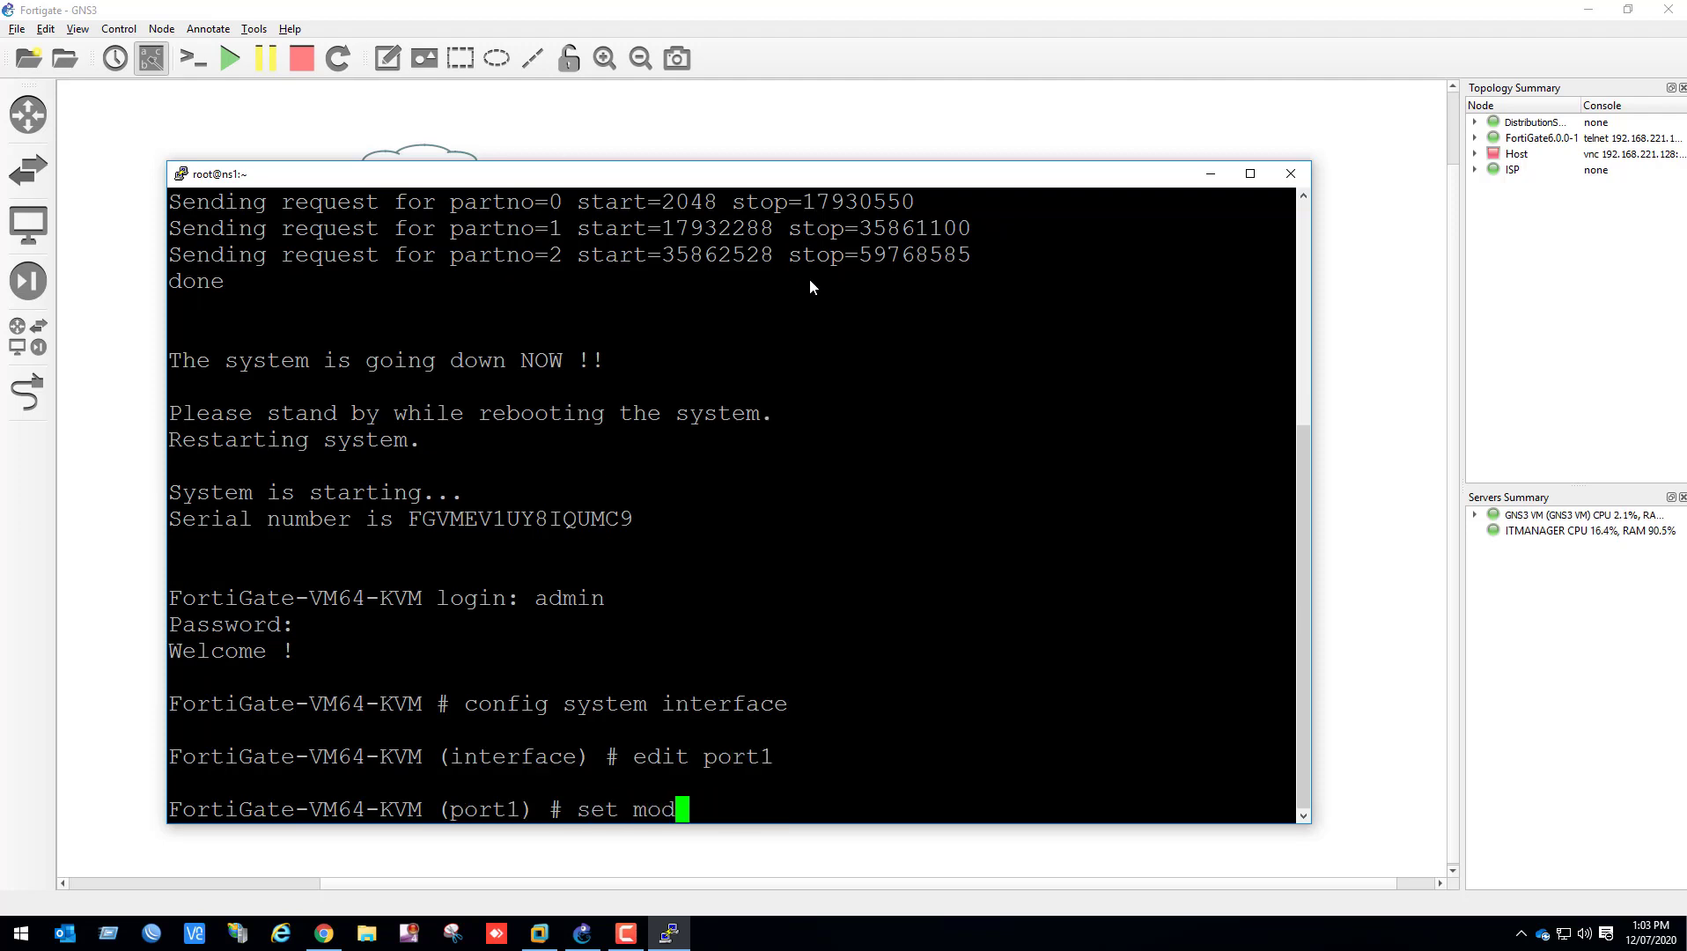
text(e static)
key(Return)
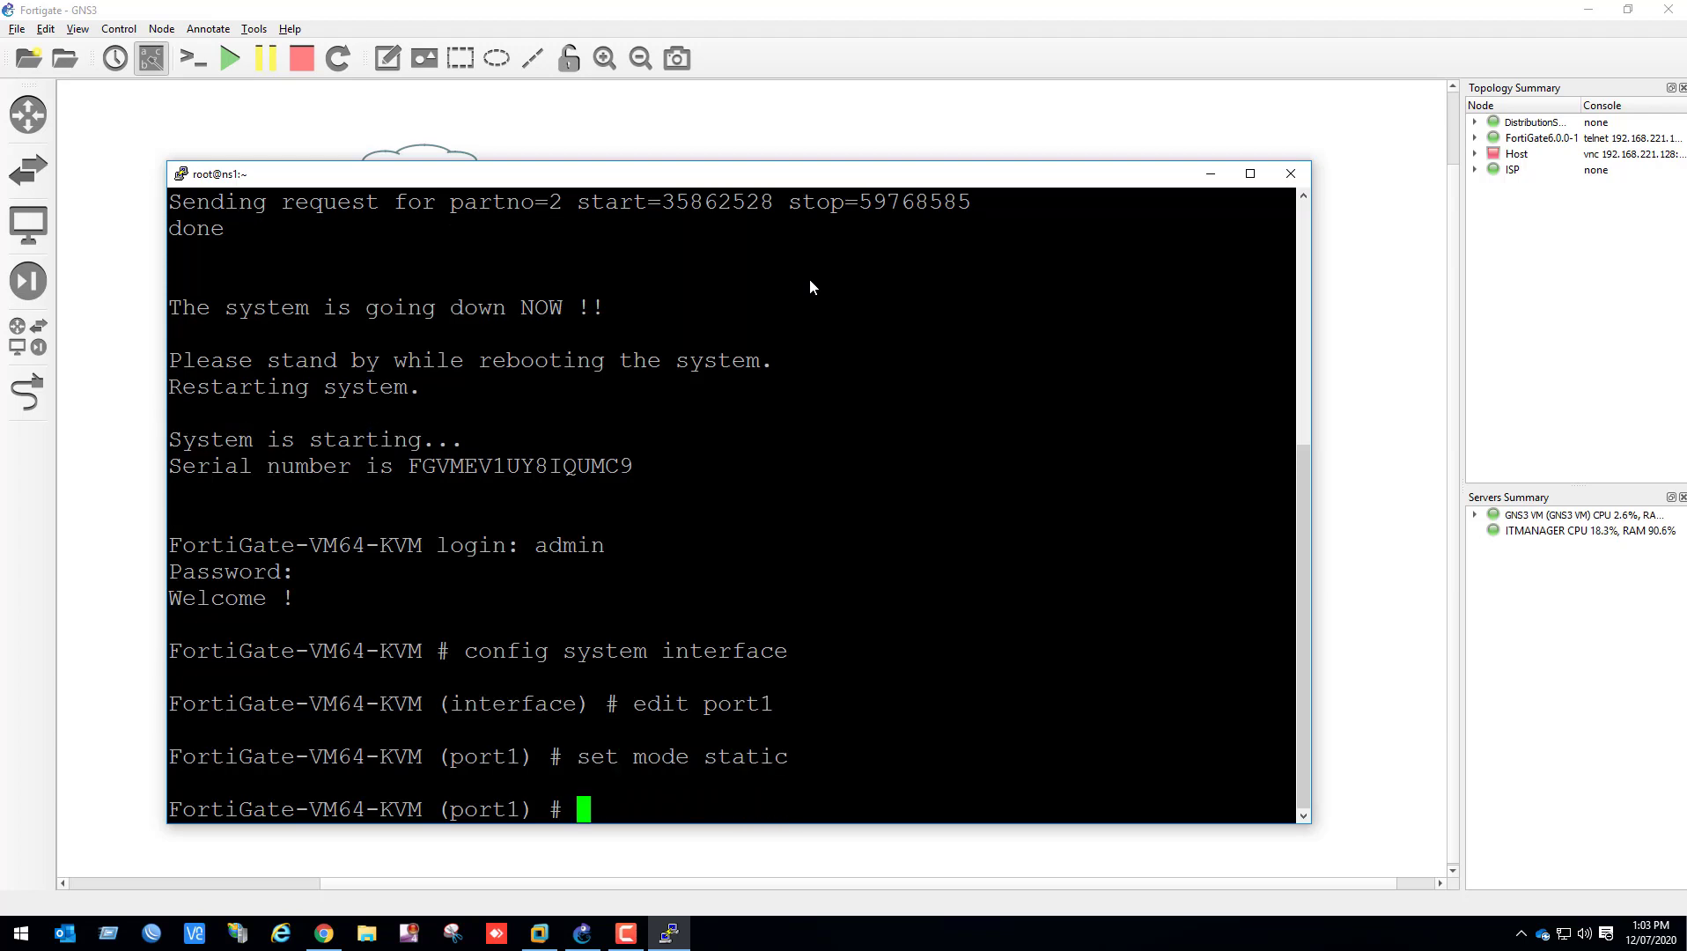
text(set ip 192.16)
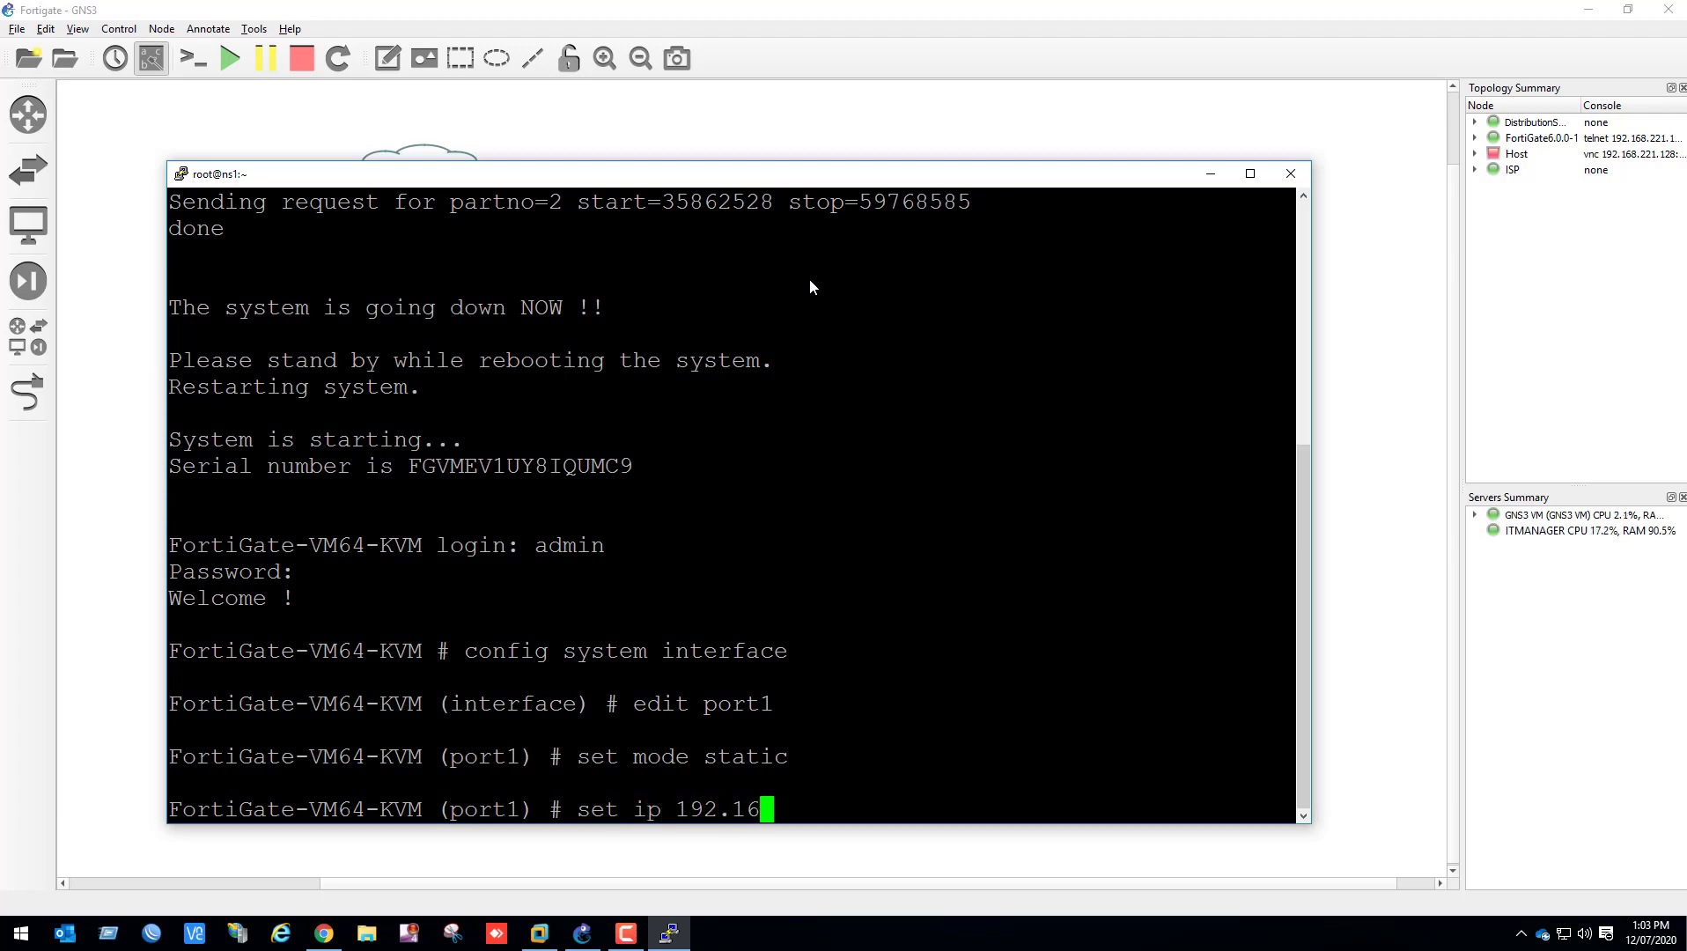
text(8.45.3/24)
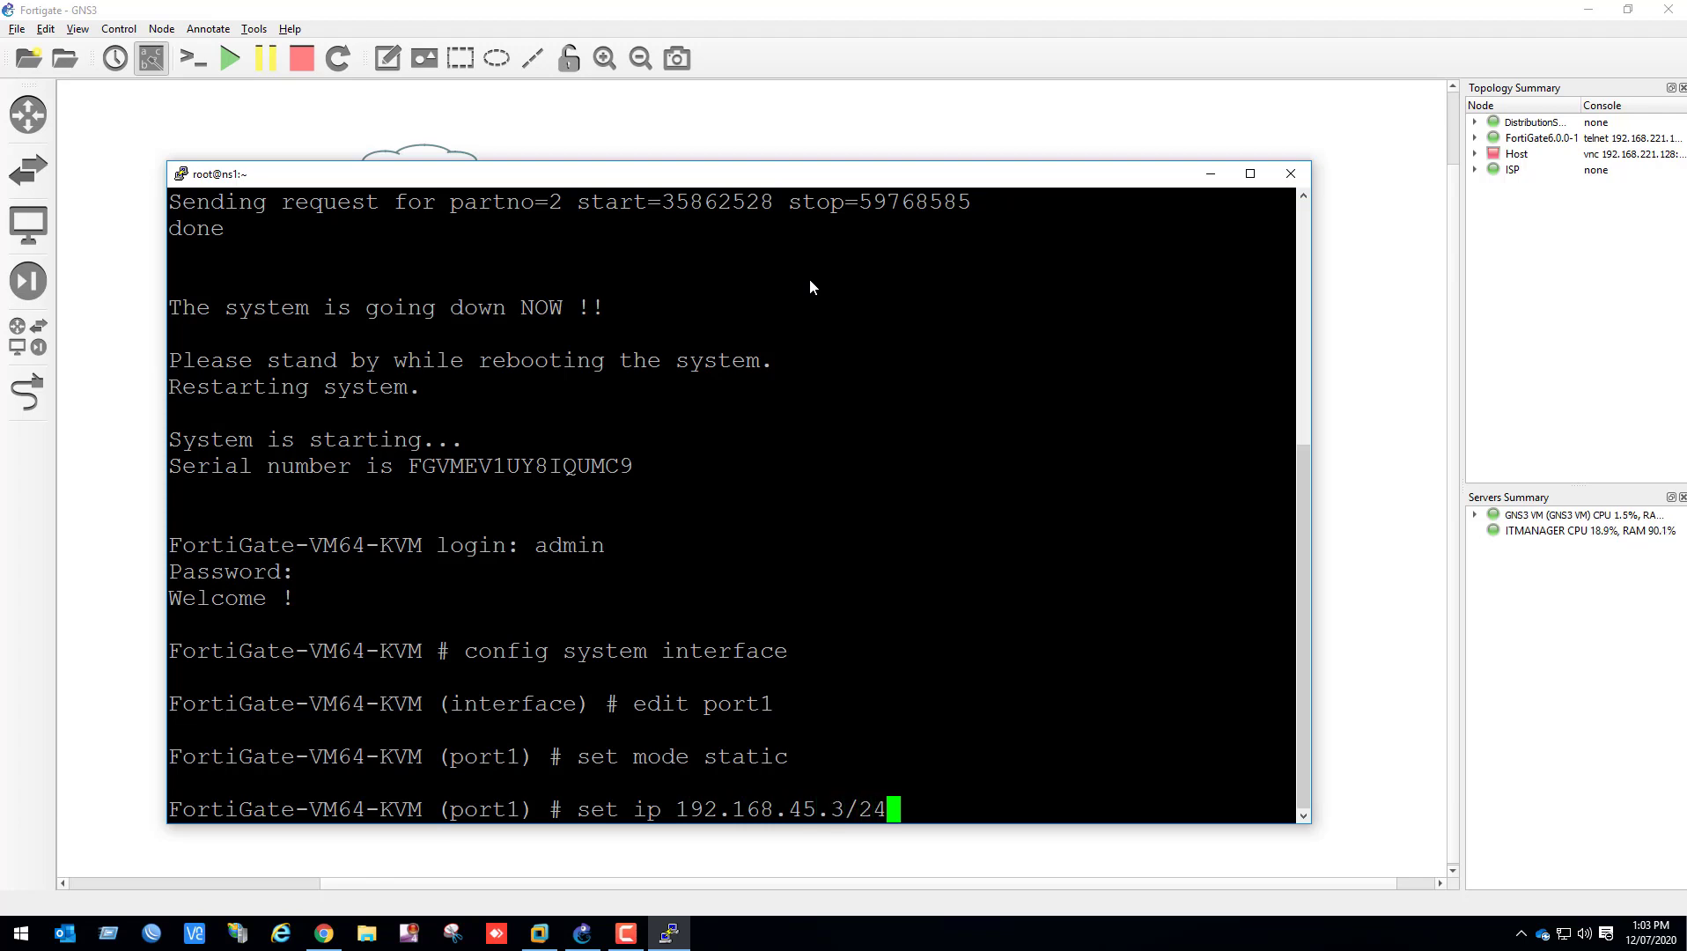
key(Return)
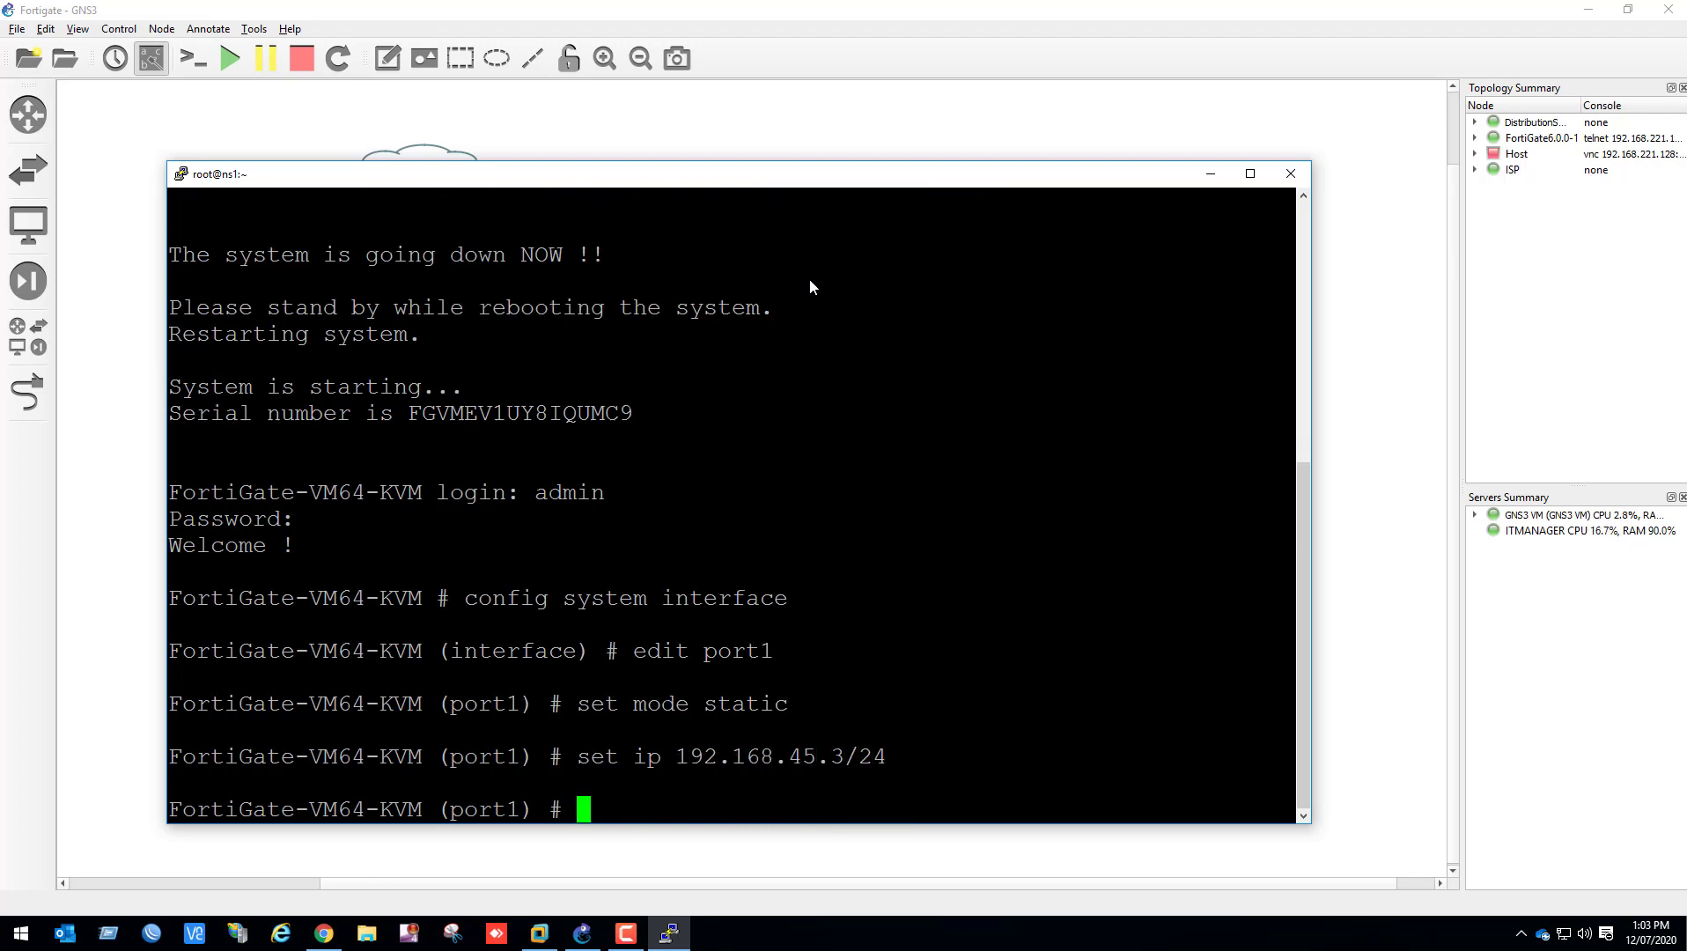
Allow ping, http, https, telnet and ssh access on port1
text(set allowaccess p)
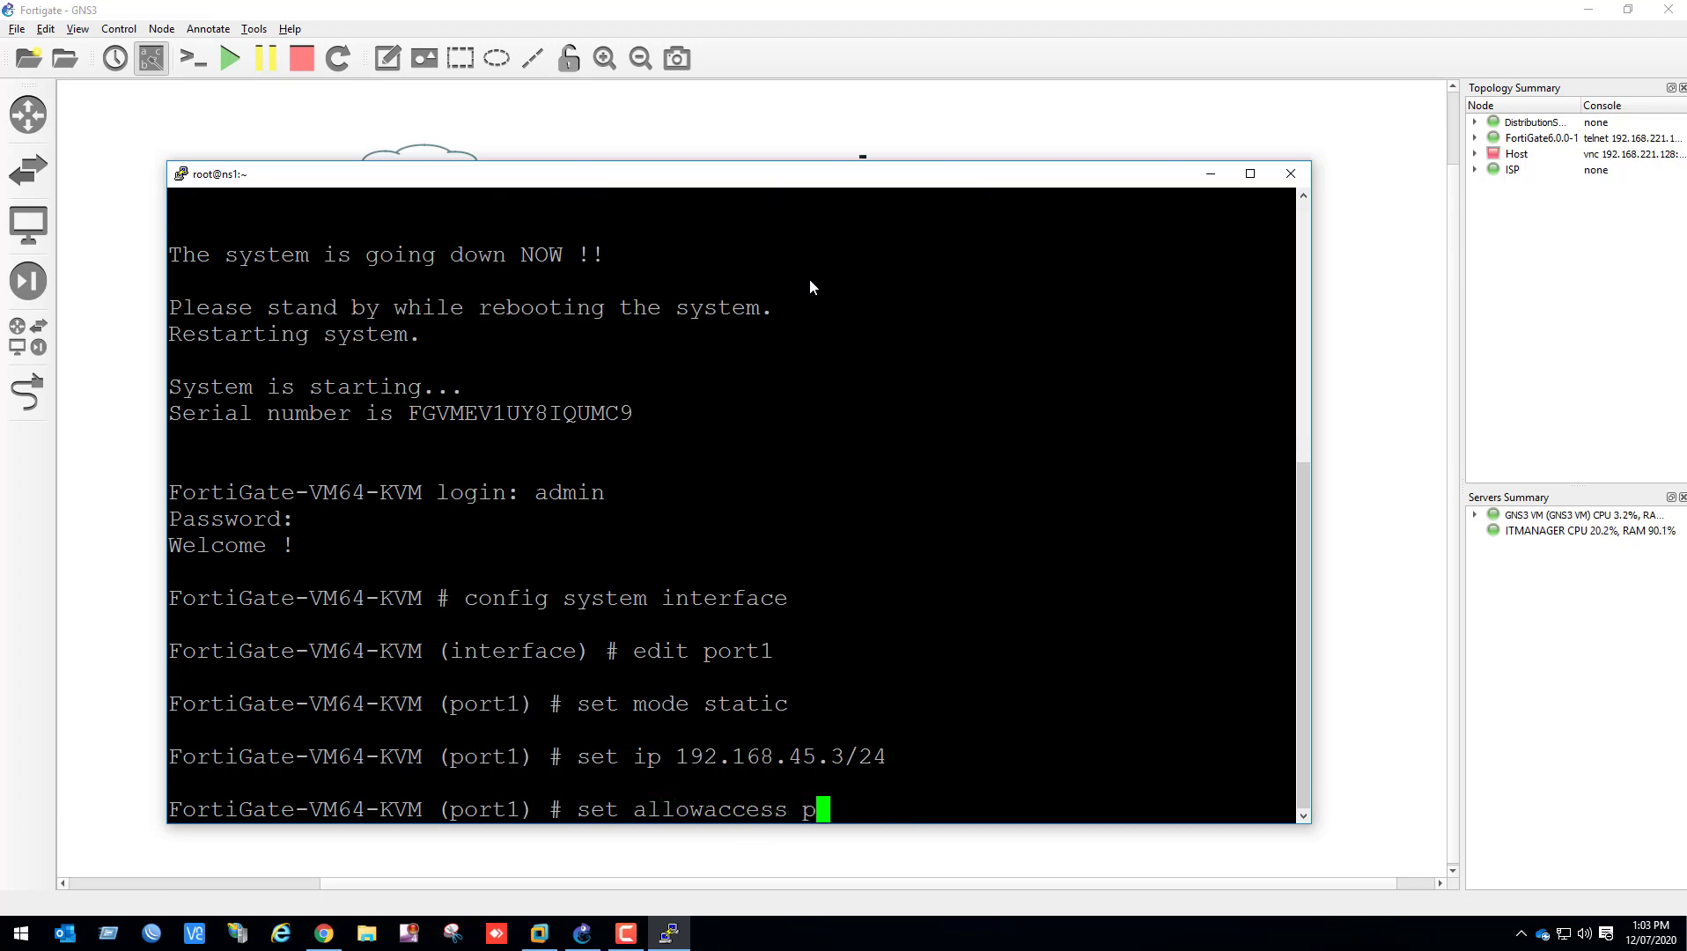
text(ing http)
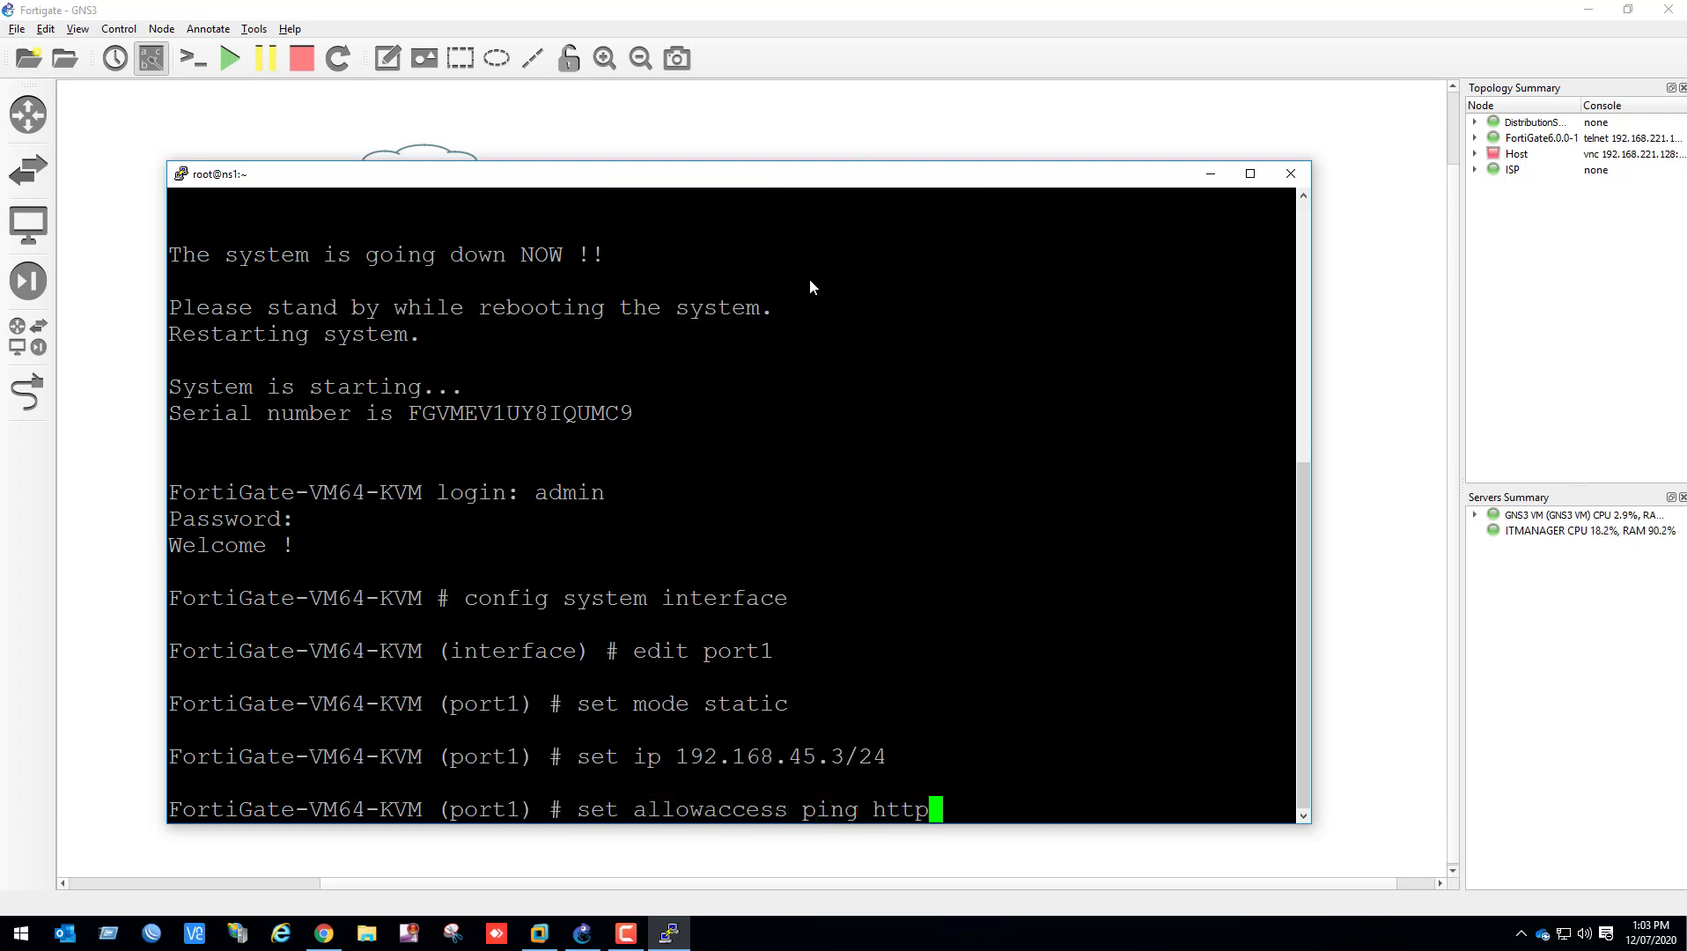
text( https telnet ssh)
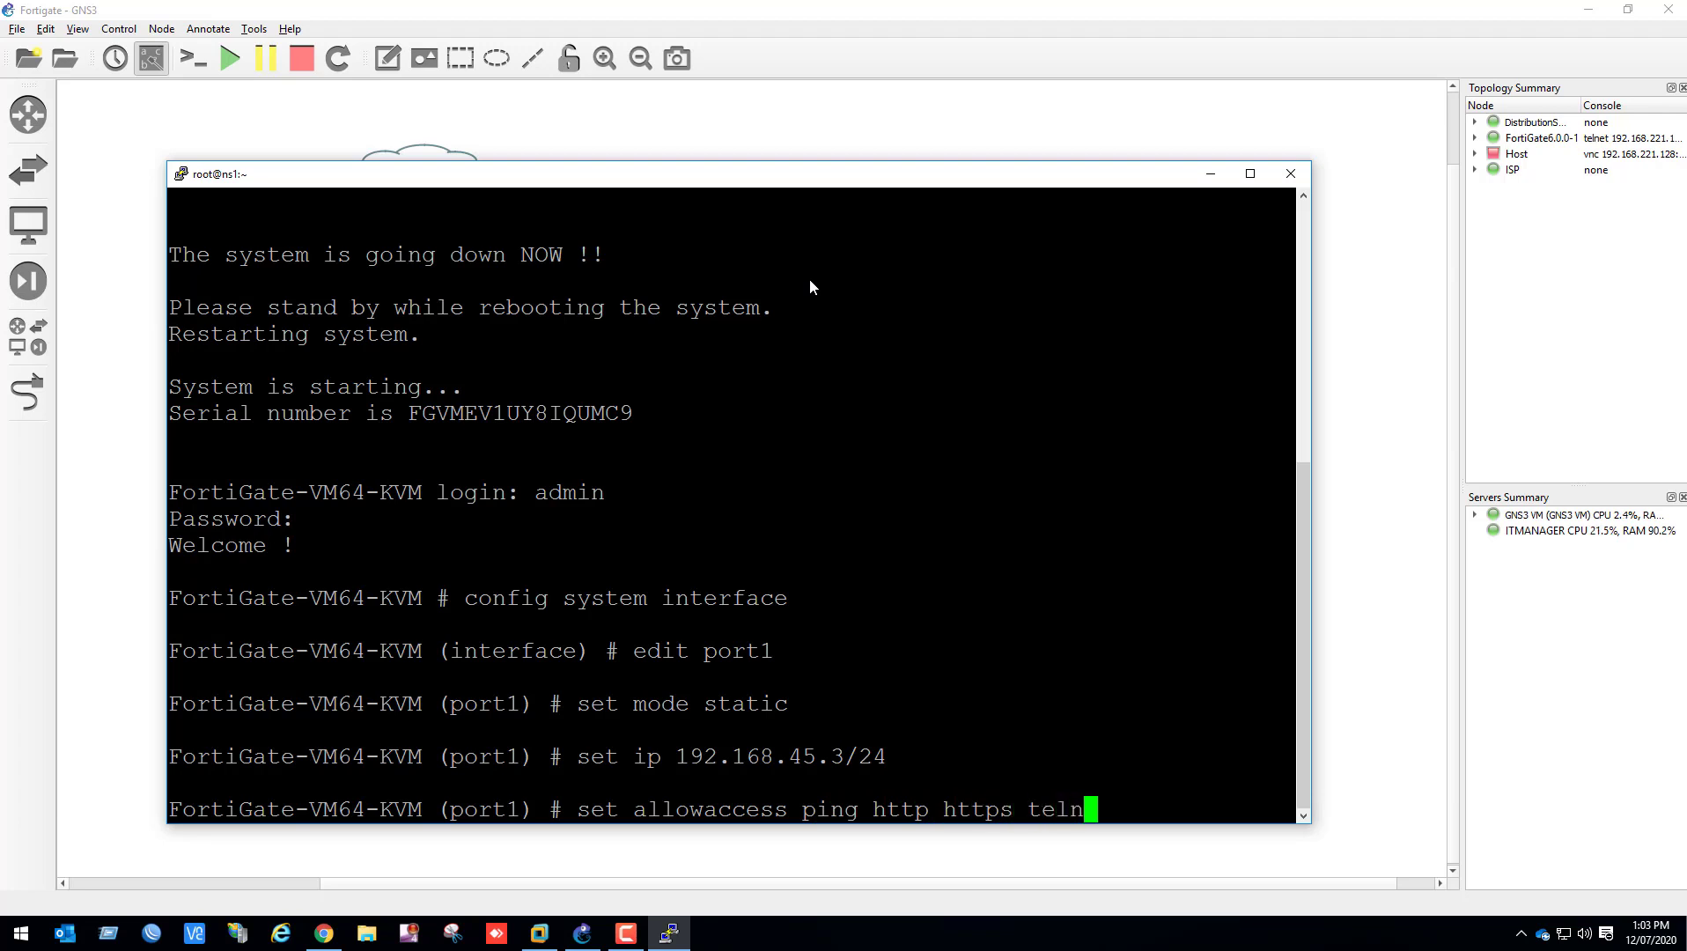
key(Return)
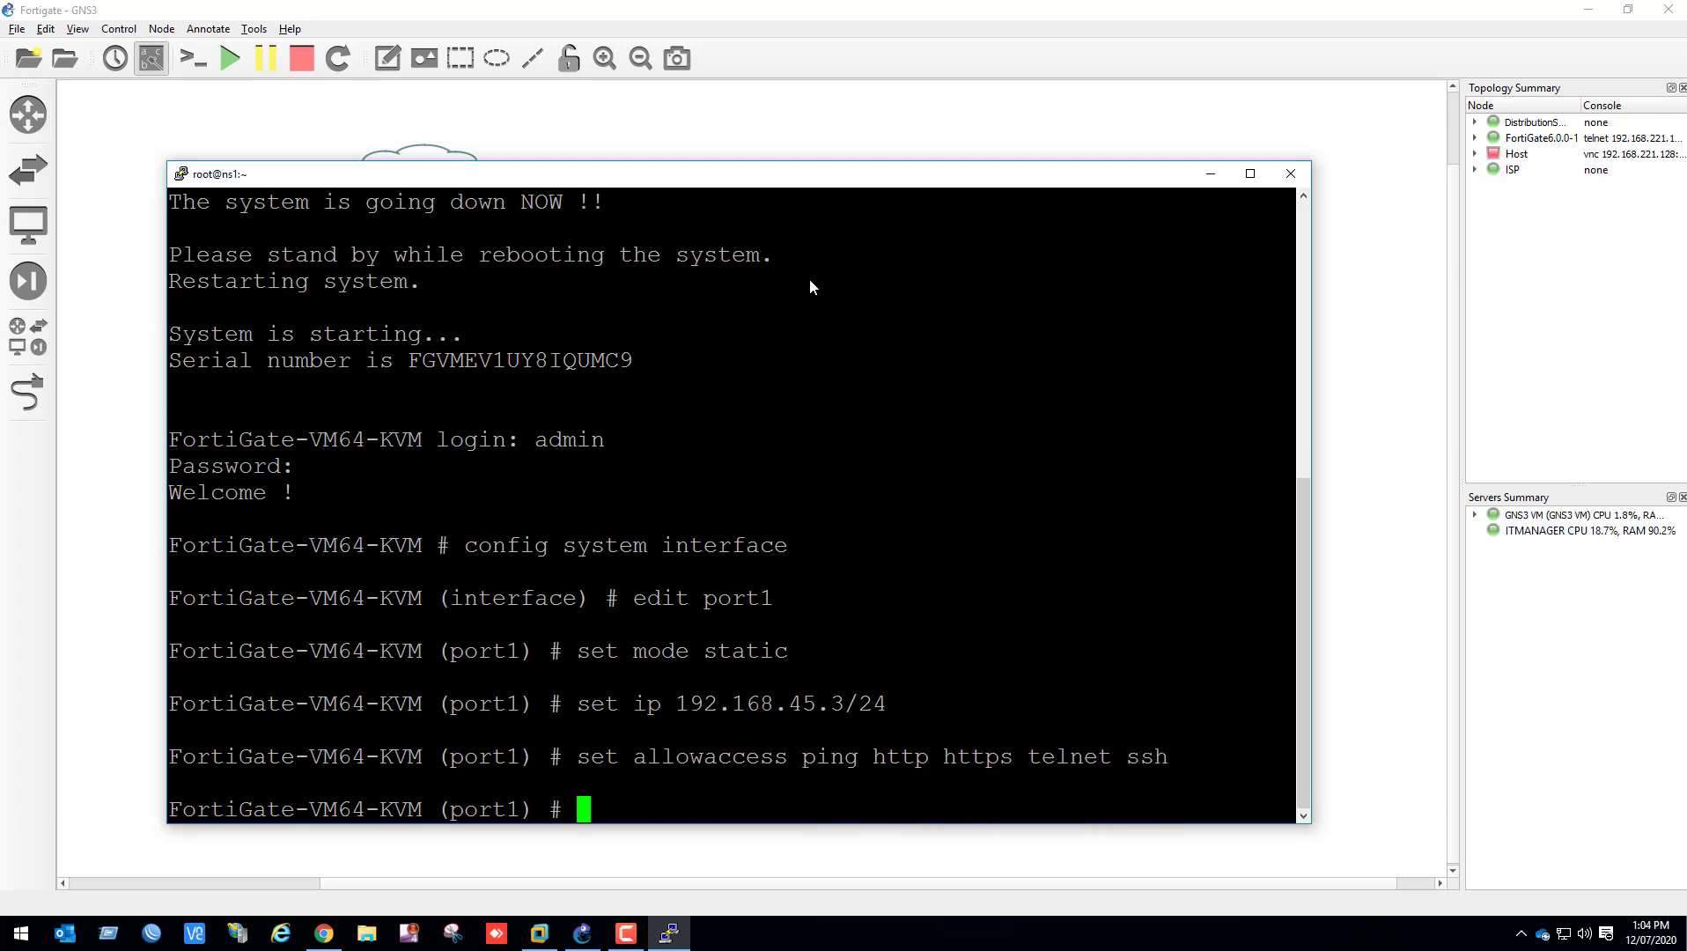
Set port1's role and alias to wan and end the interface configuration
text(set role )
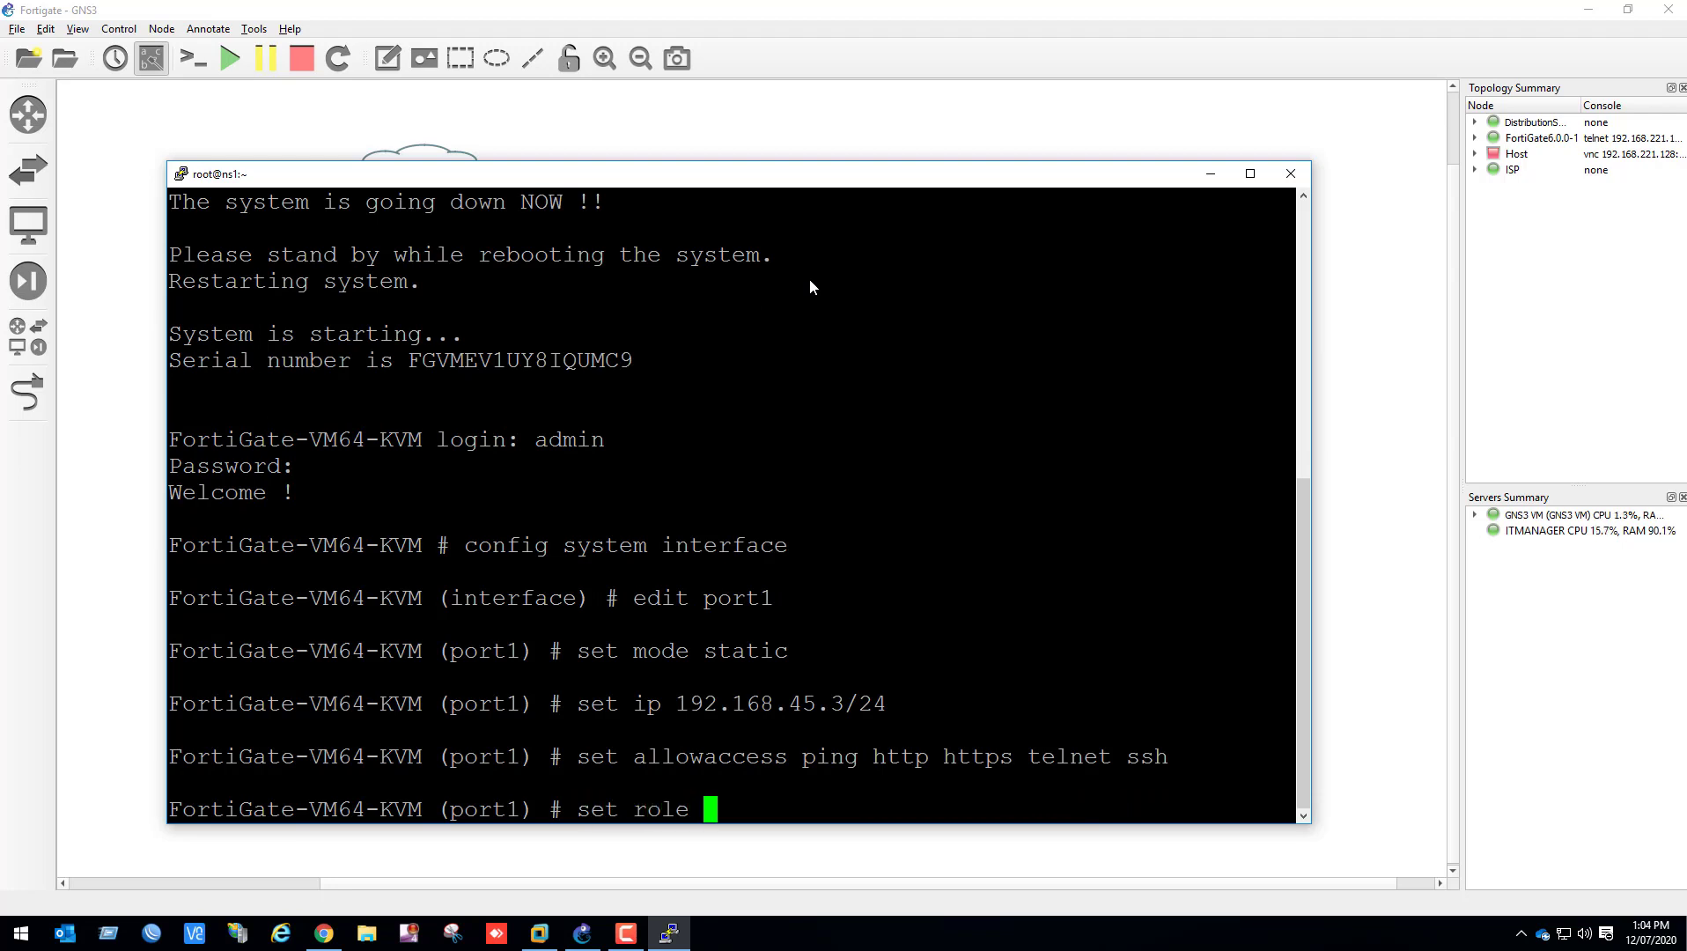
text(wan)
key(Return)
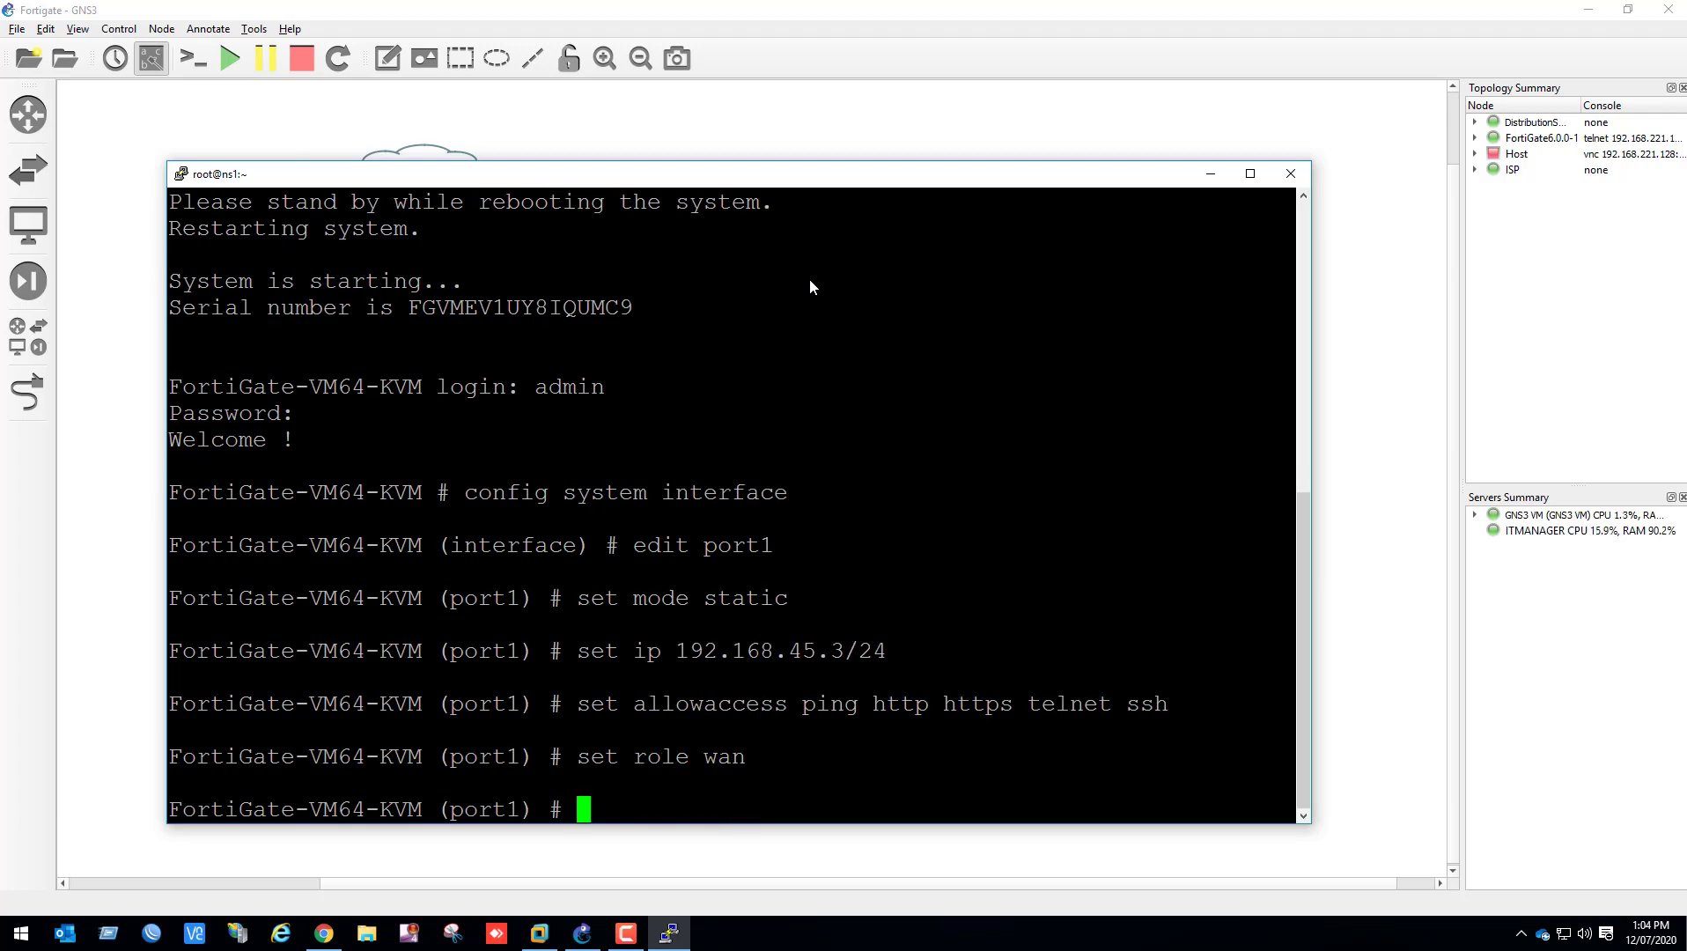
text(set alias wa)
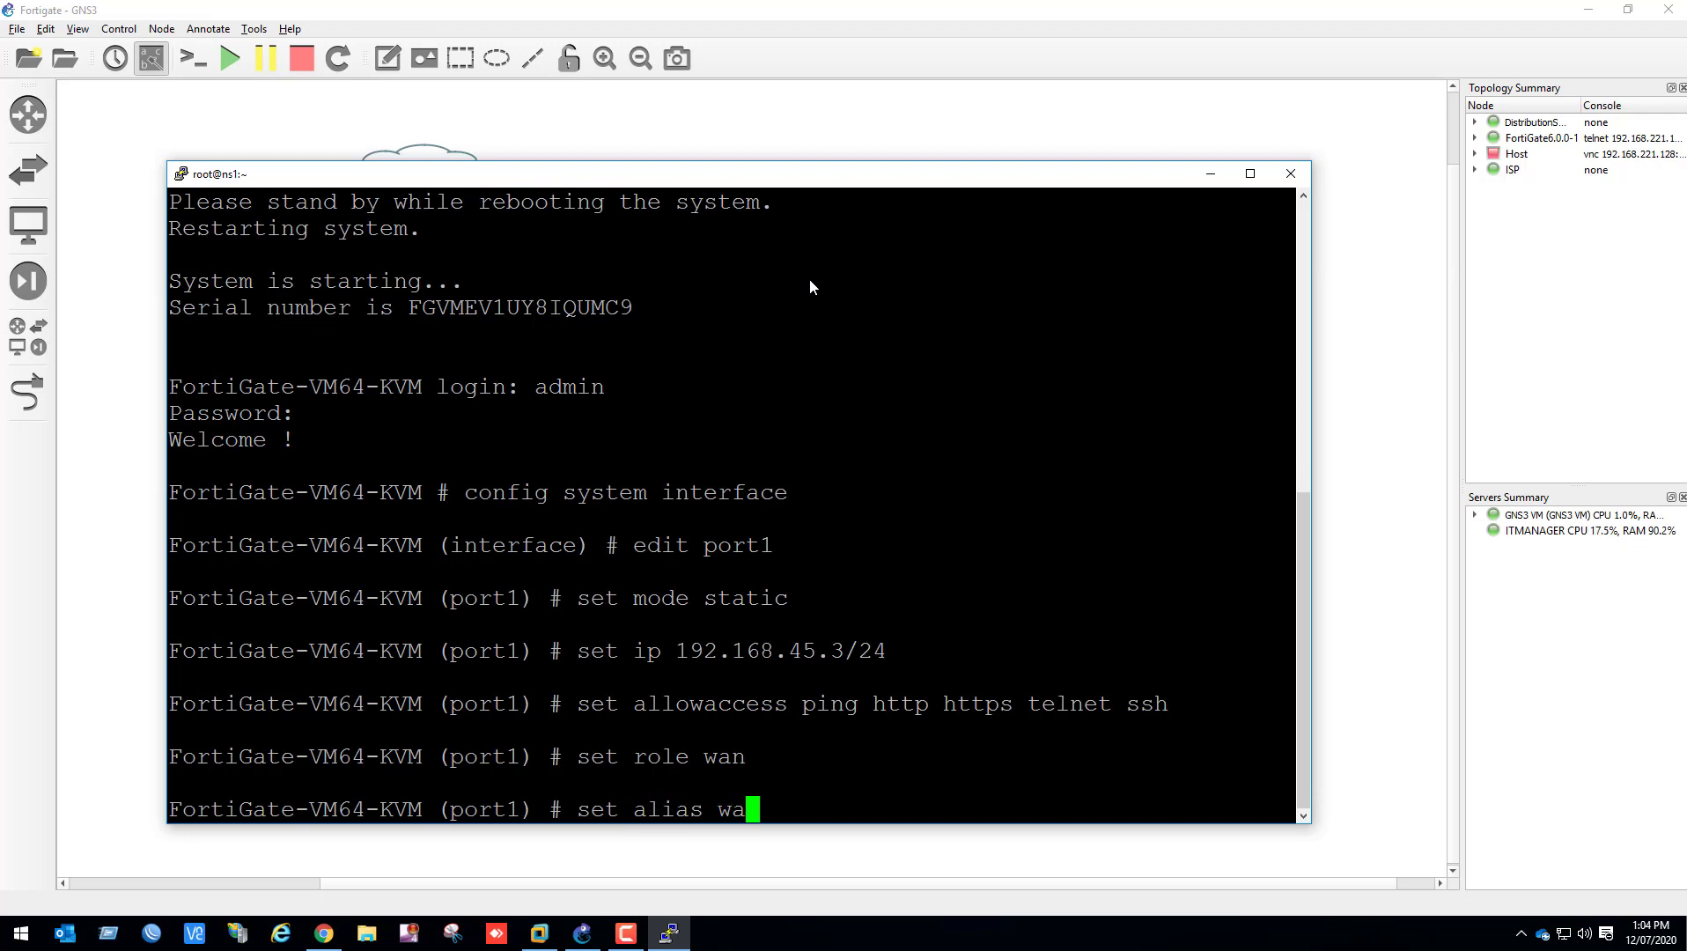
text(n)
key(Return)
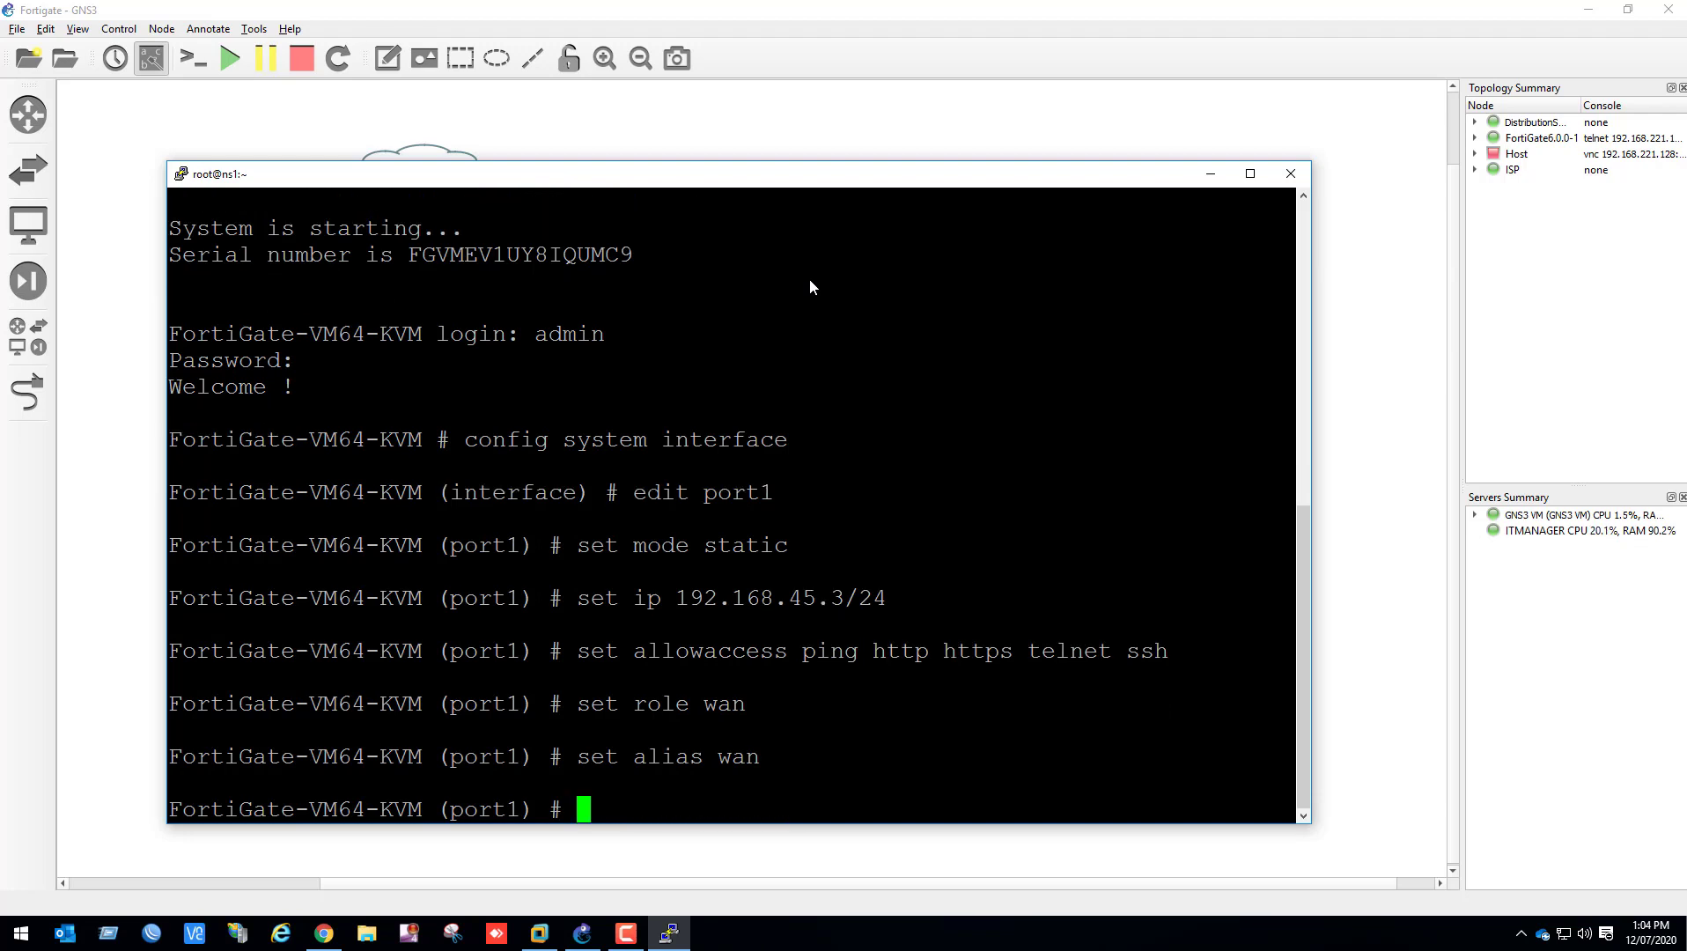
text(end)
key(Return)
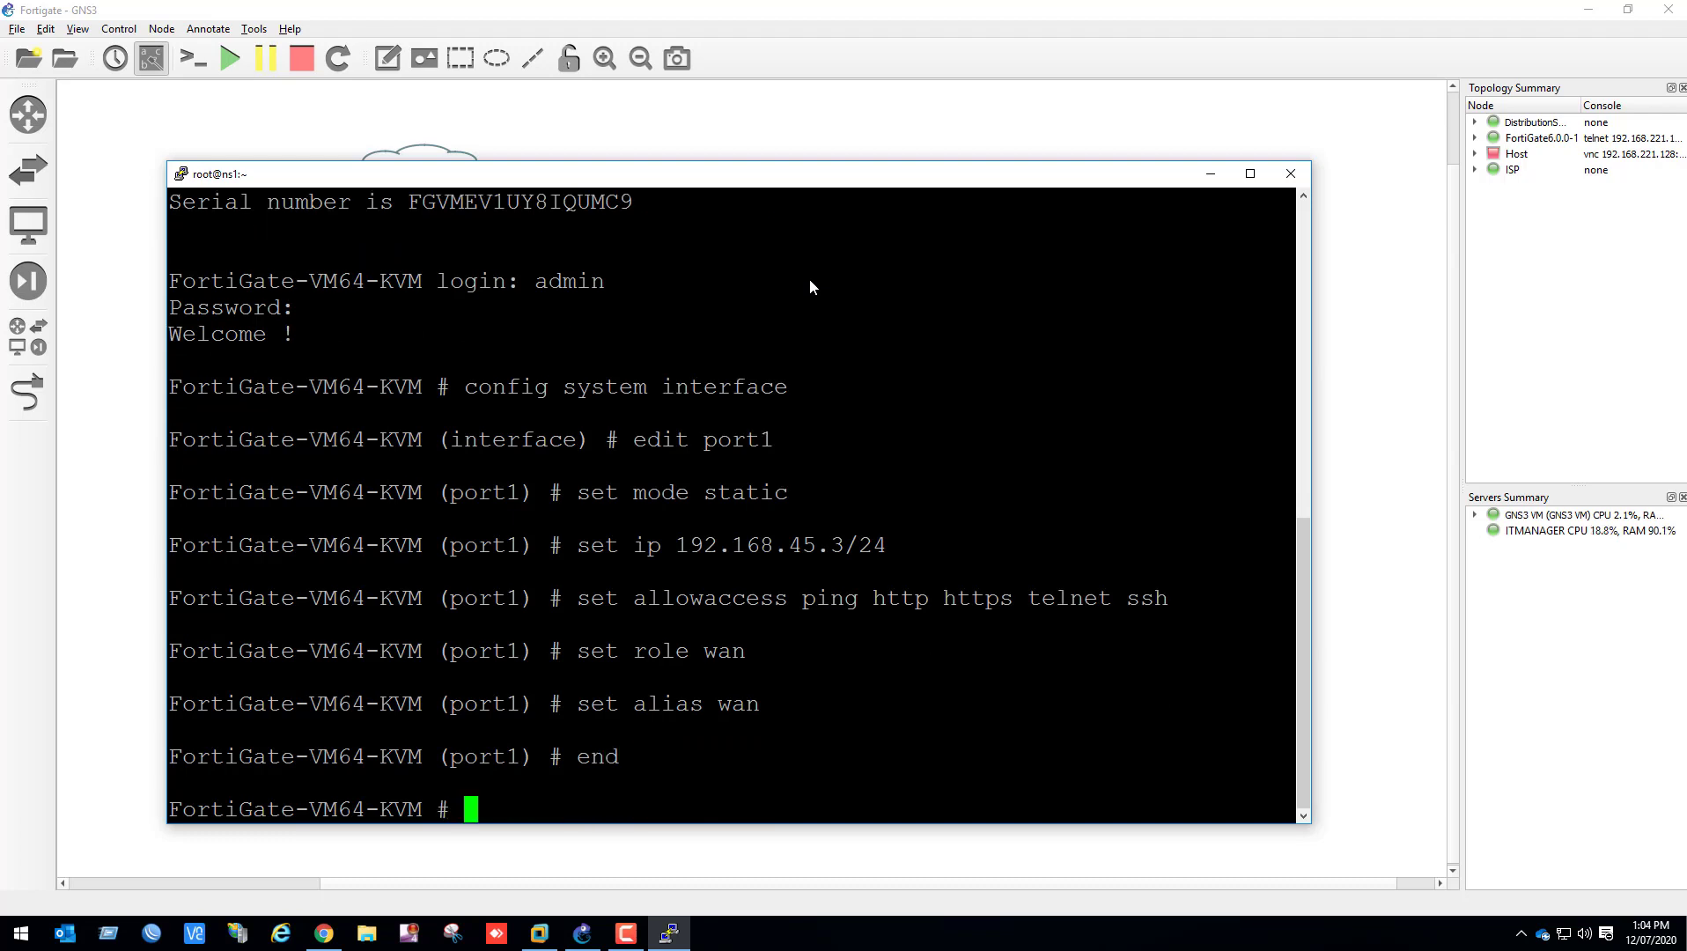
Ping 192.168.45.2 from the FortiGate console to test connectivity
text(execute ping)
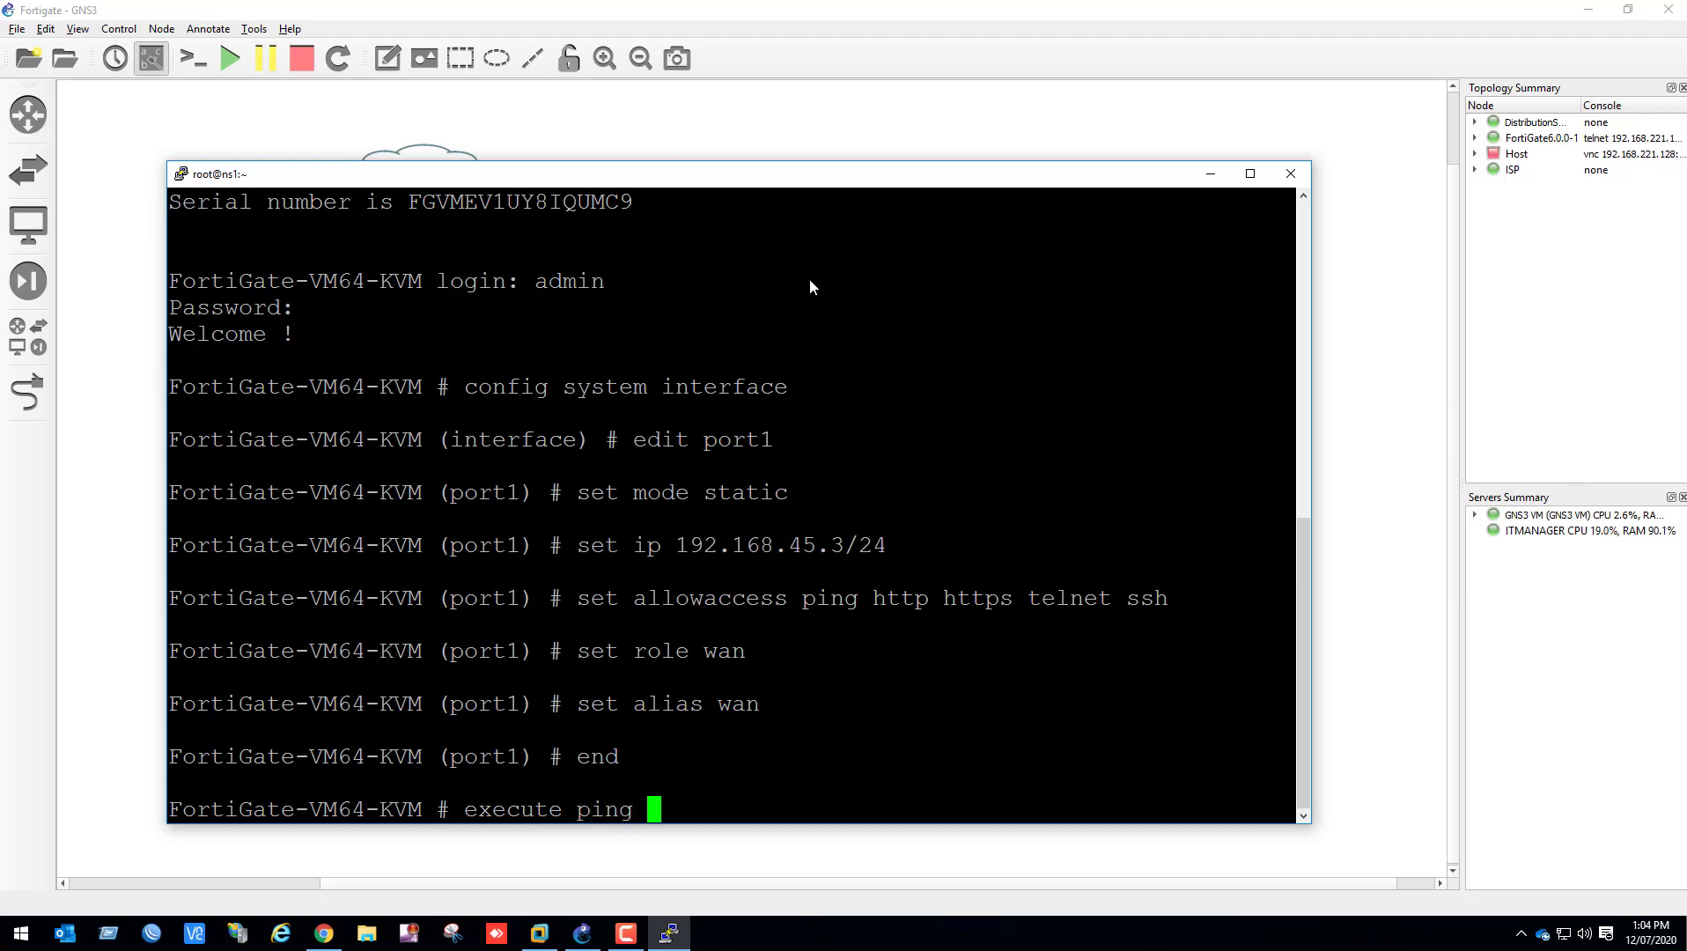
text(192.168.45.2)
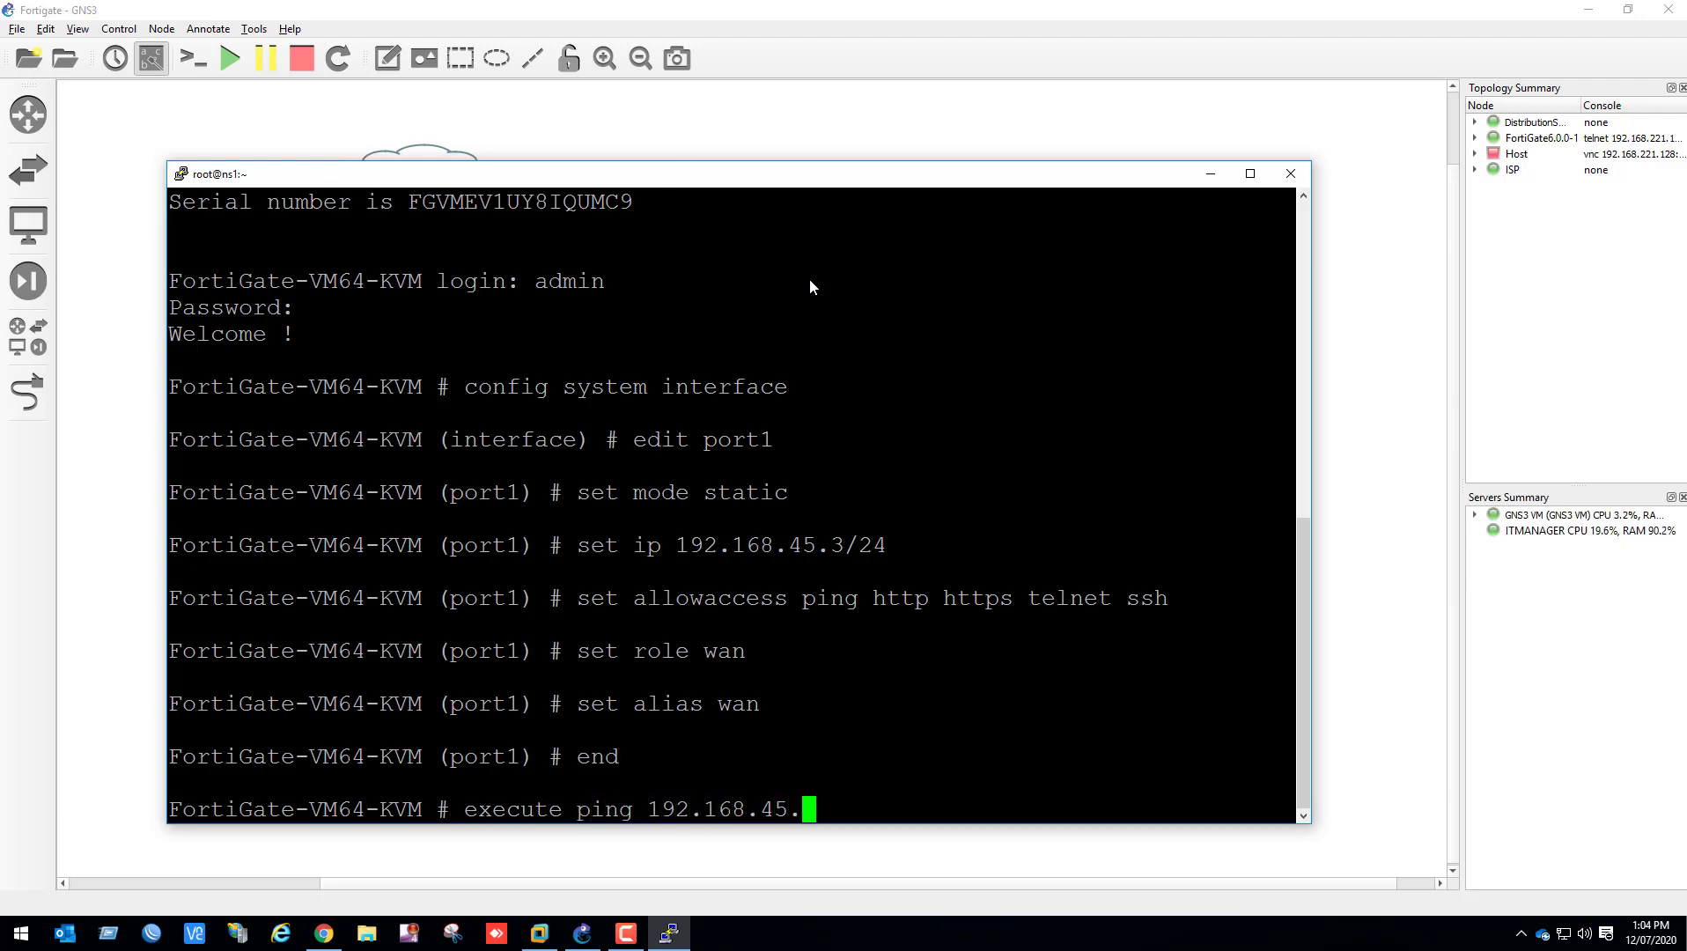
key(Return)
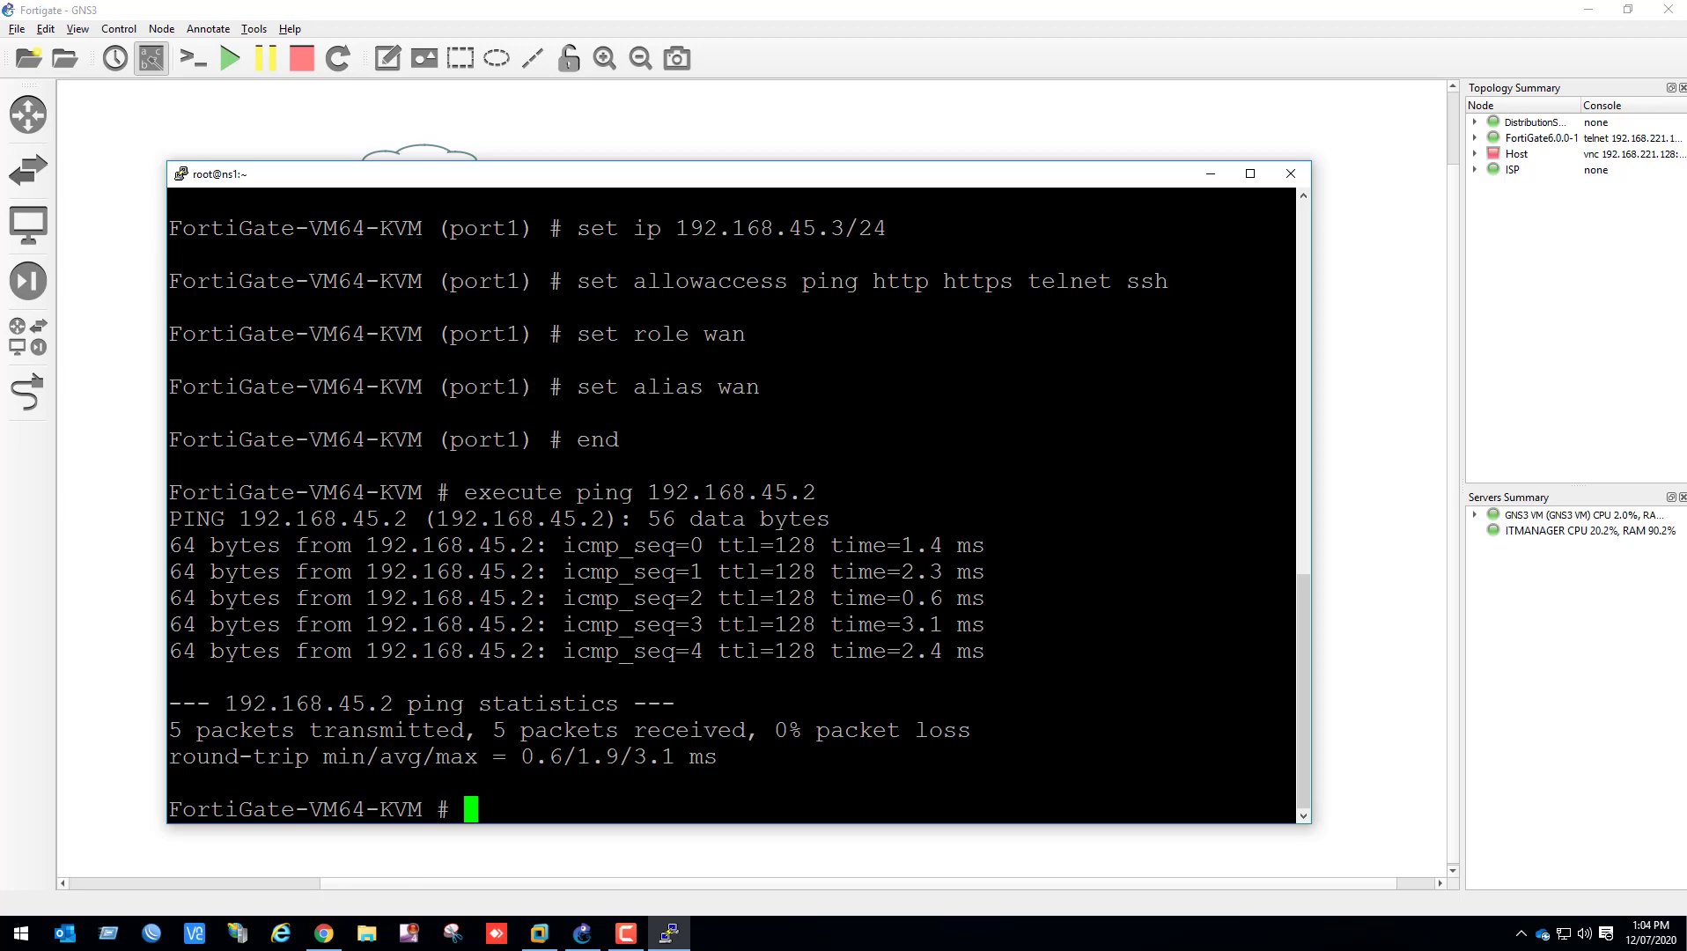
Switch to Chrome and open the FortiGate web interface at 192.168.45.3
click(324, 933)
click(346, 45)
text(19)
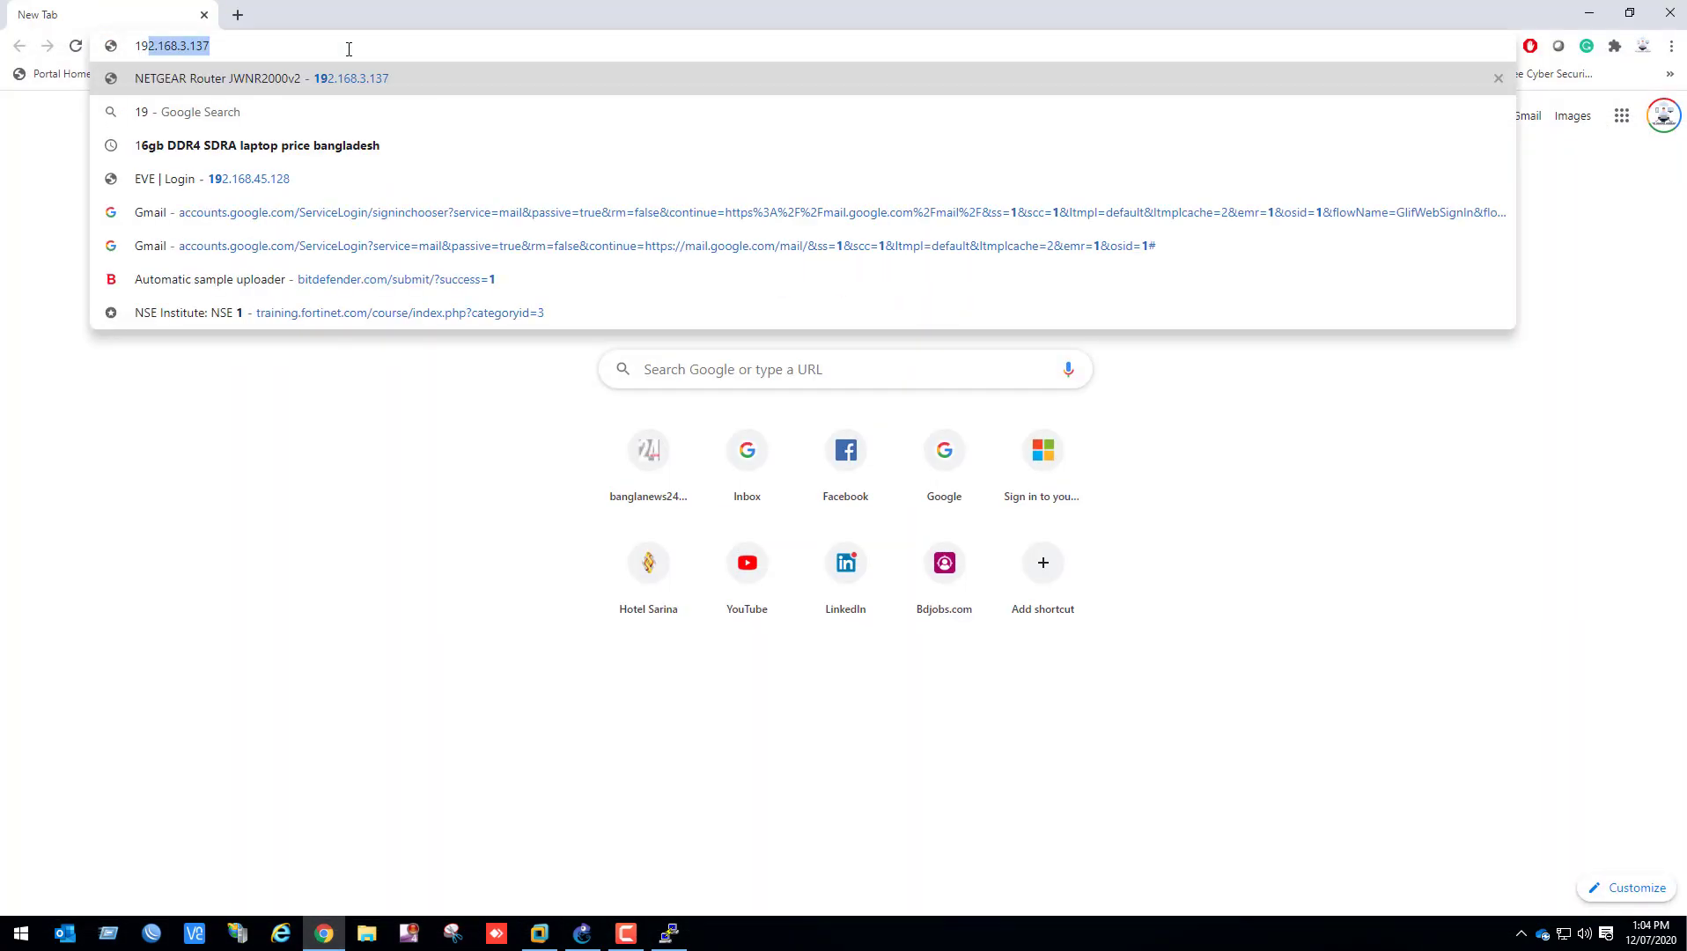
text(2.168.45.3)
key(Return)
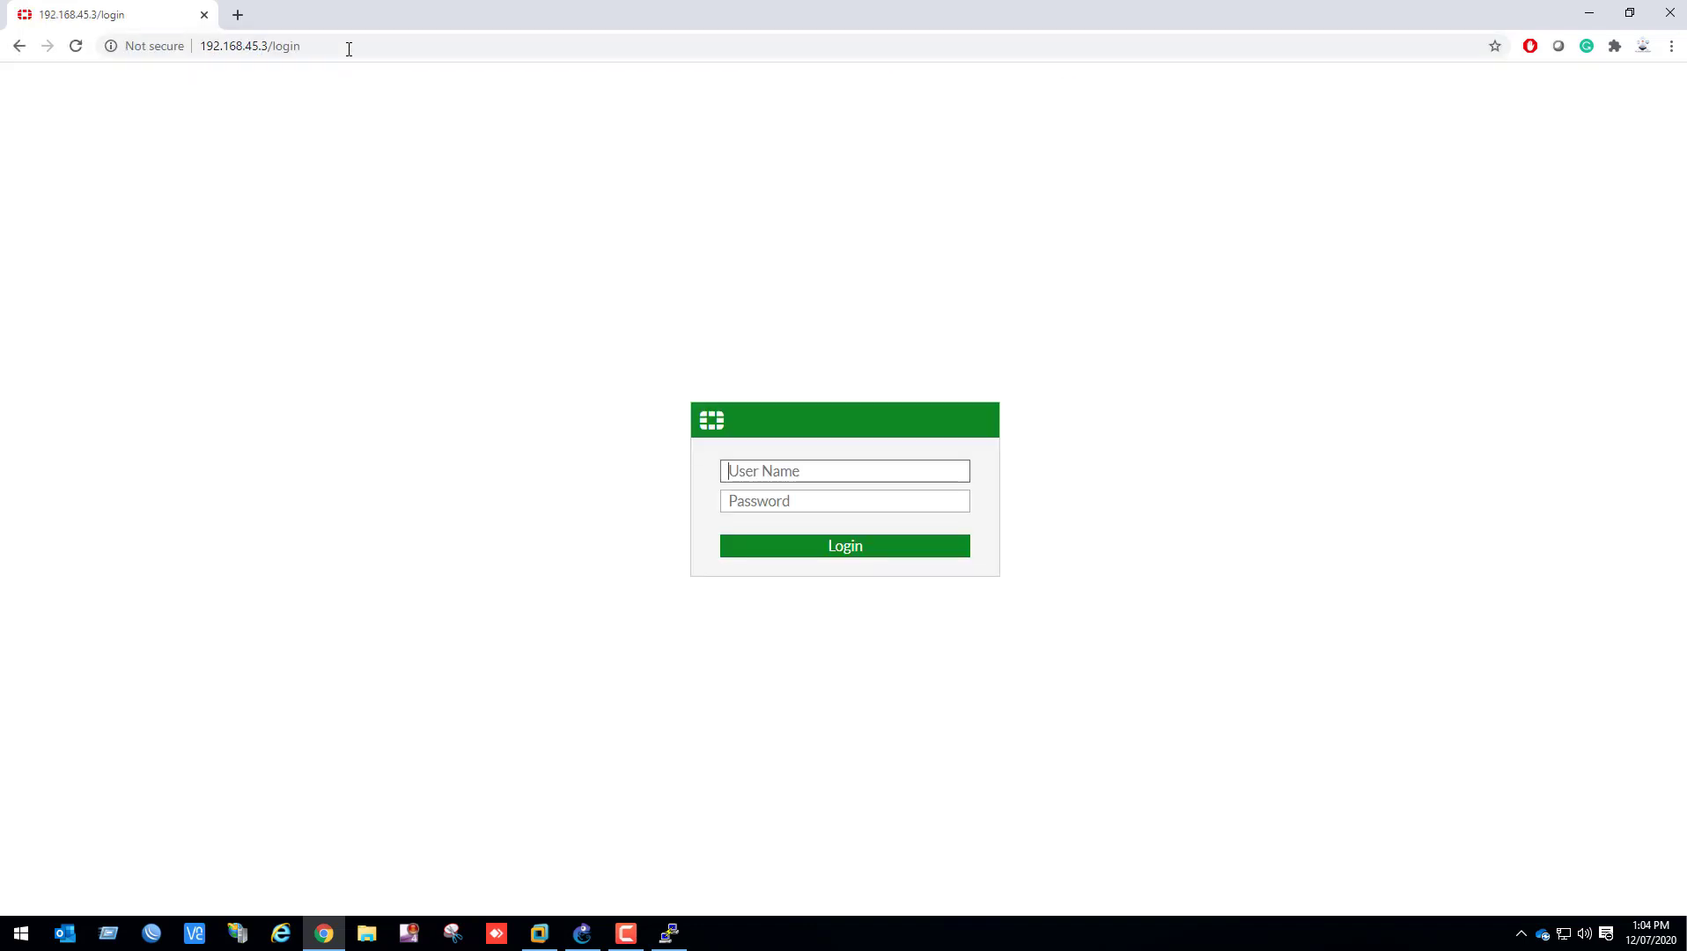
Log in to the FortiGate web interface as admin with a blank password
text(admin)
key(Return)
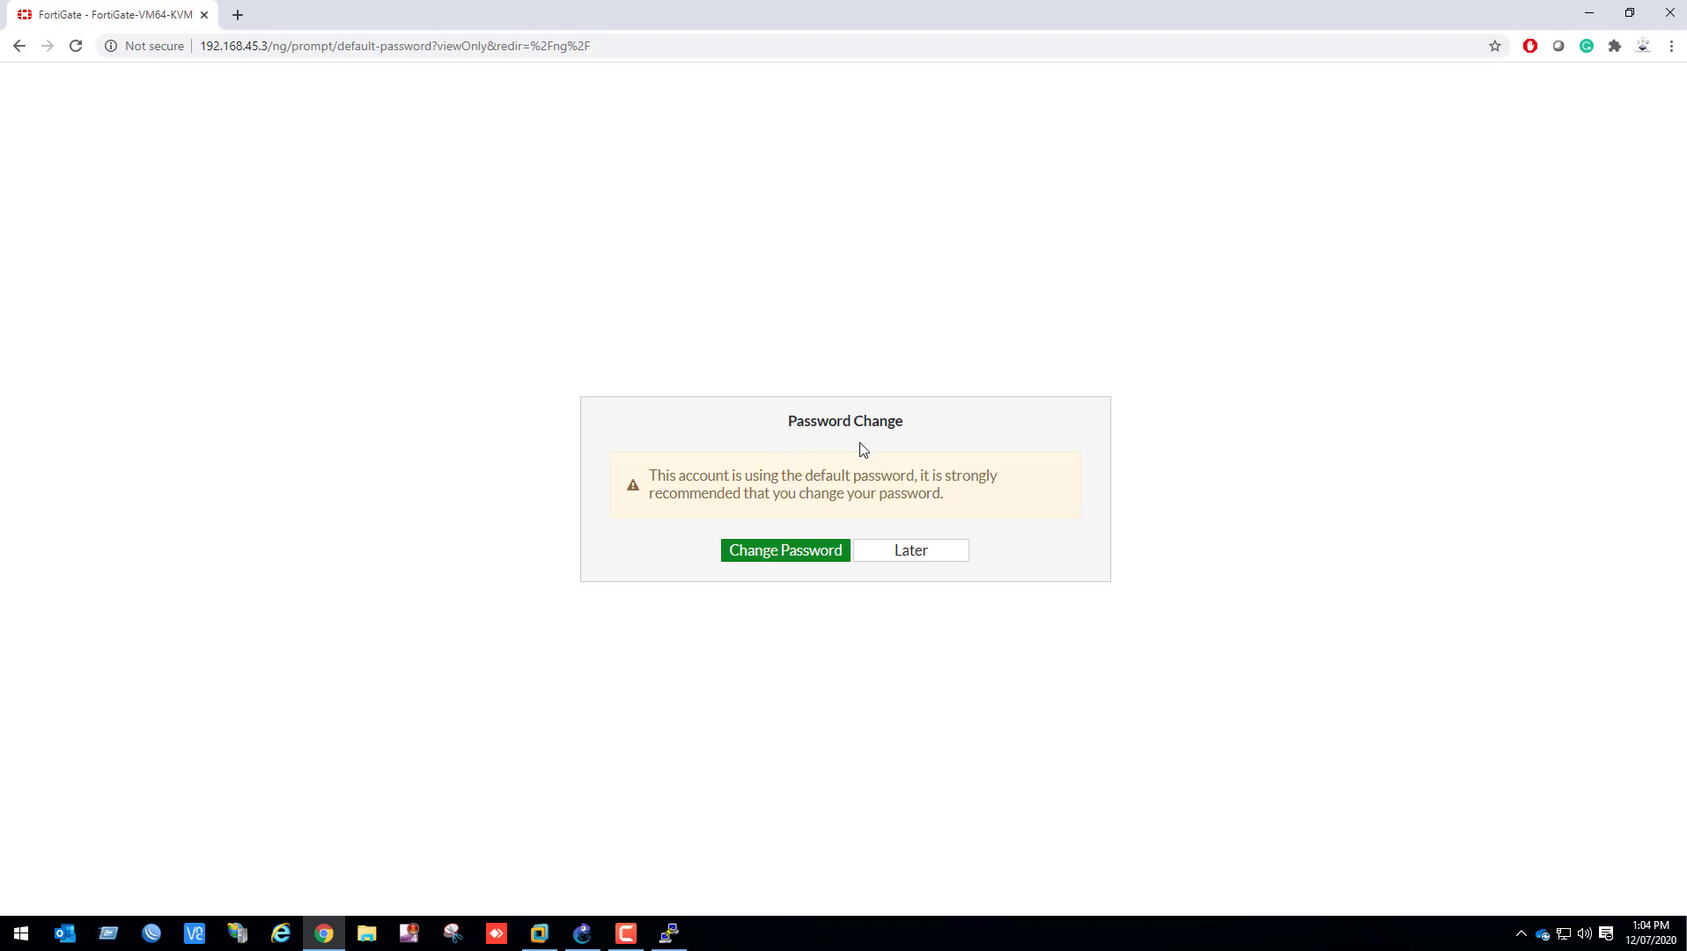
Change the default admin password by entering and confirming a new account password, and decline to save it in the browser
click(767, 551)
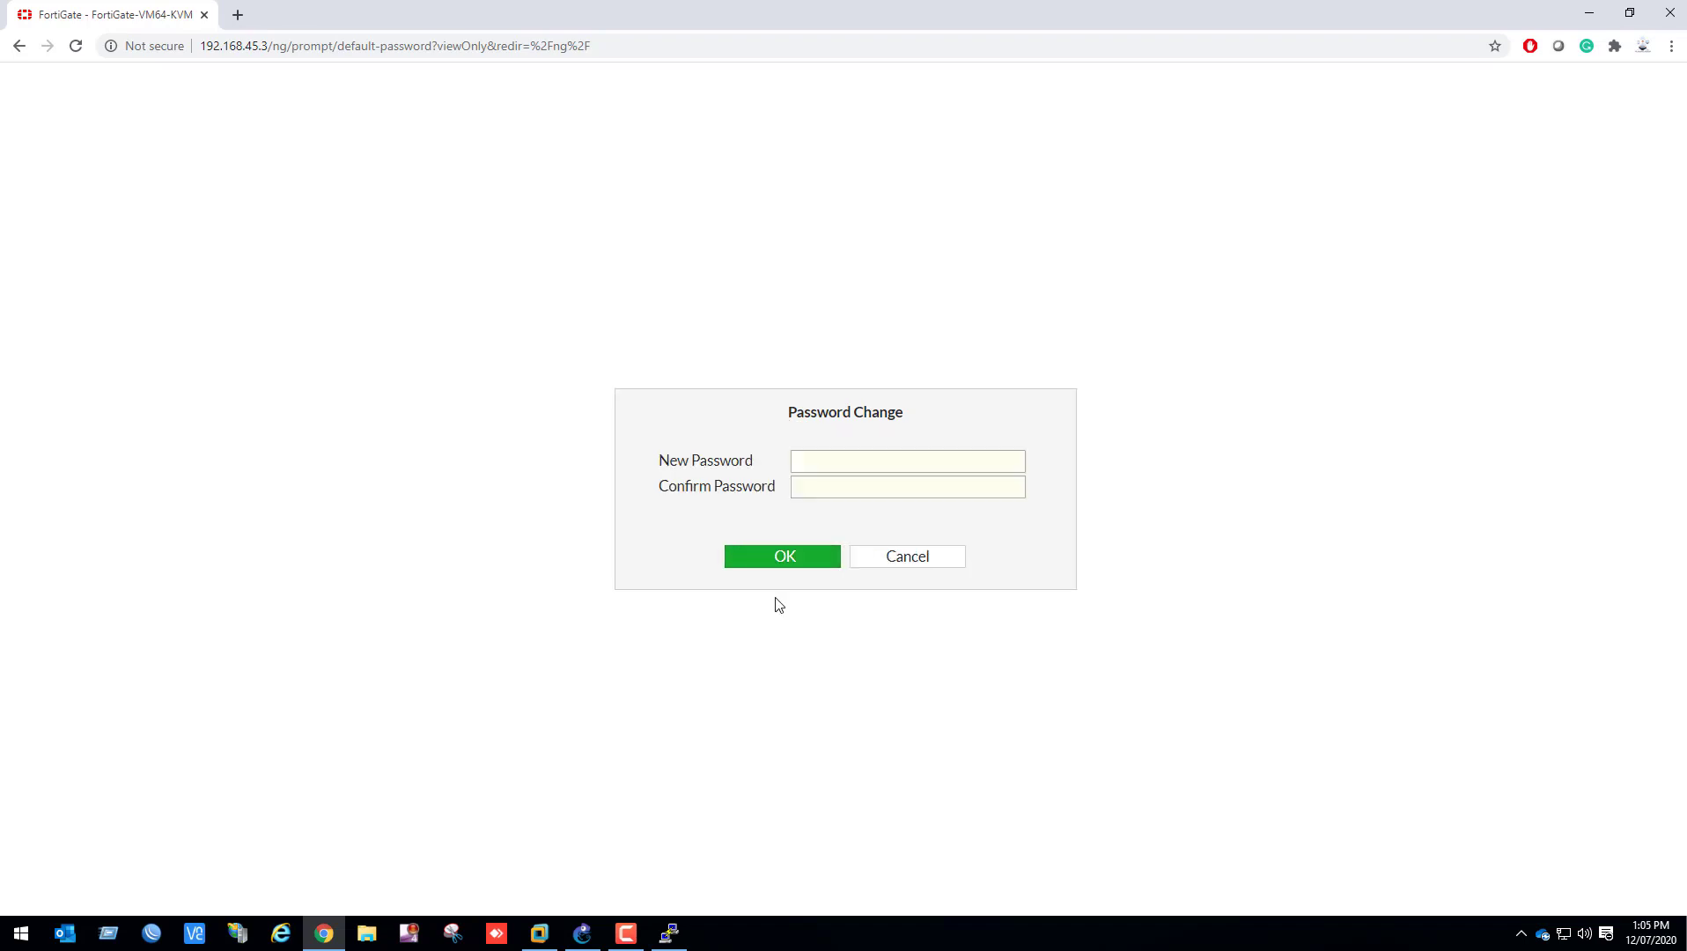
click(878, 459)
text(•••••••••)
key(Tab)
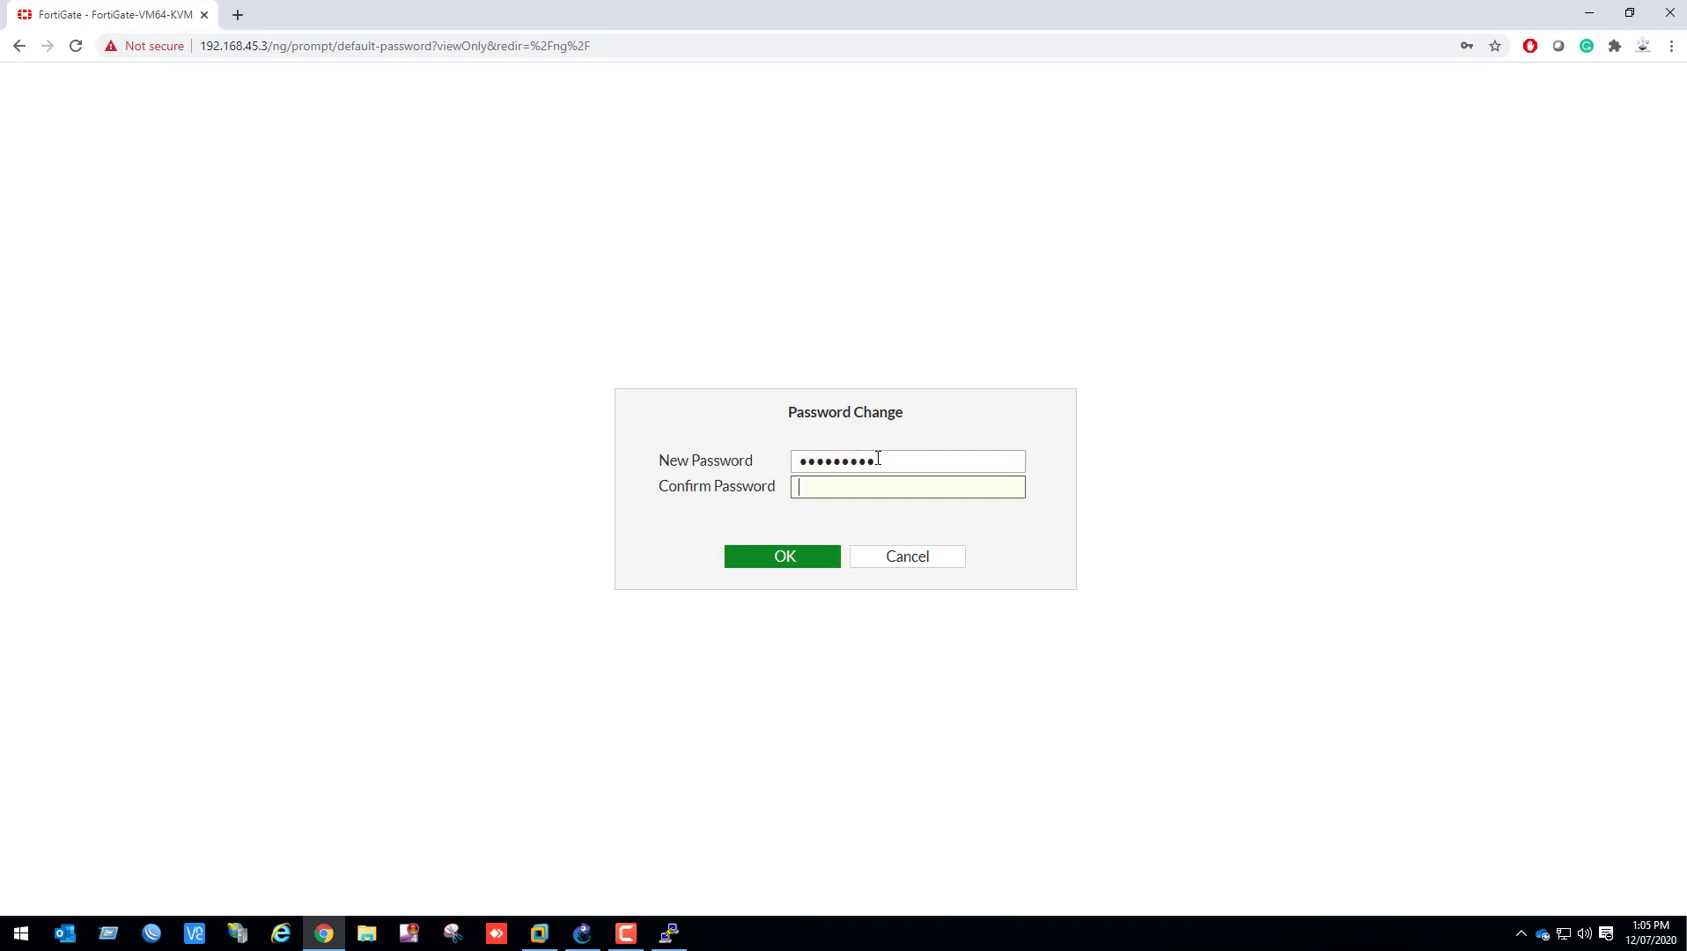
text(•••••••••)
key(Return)
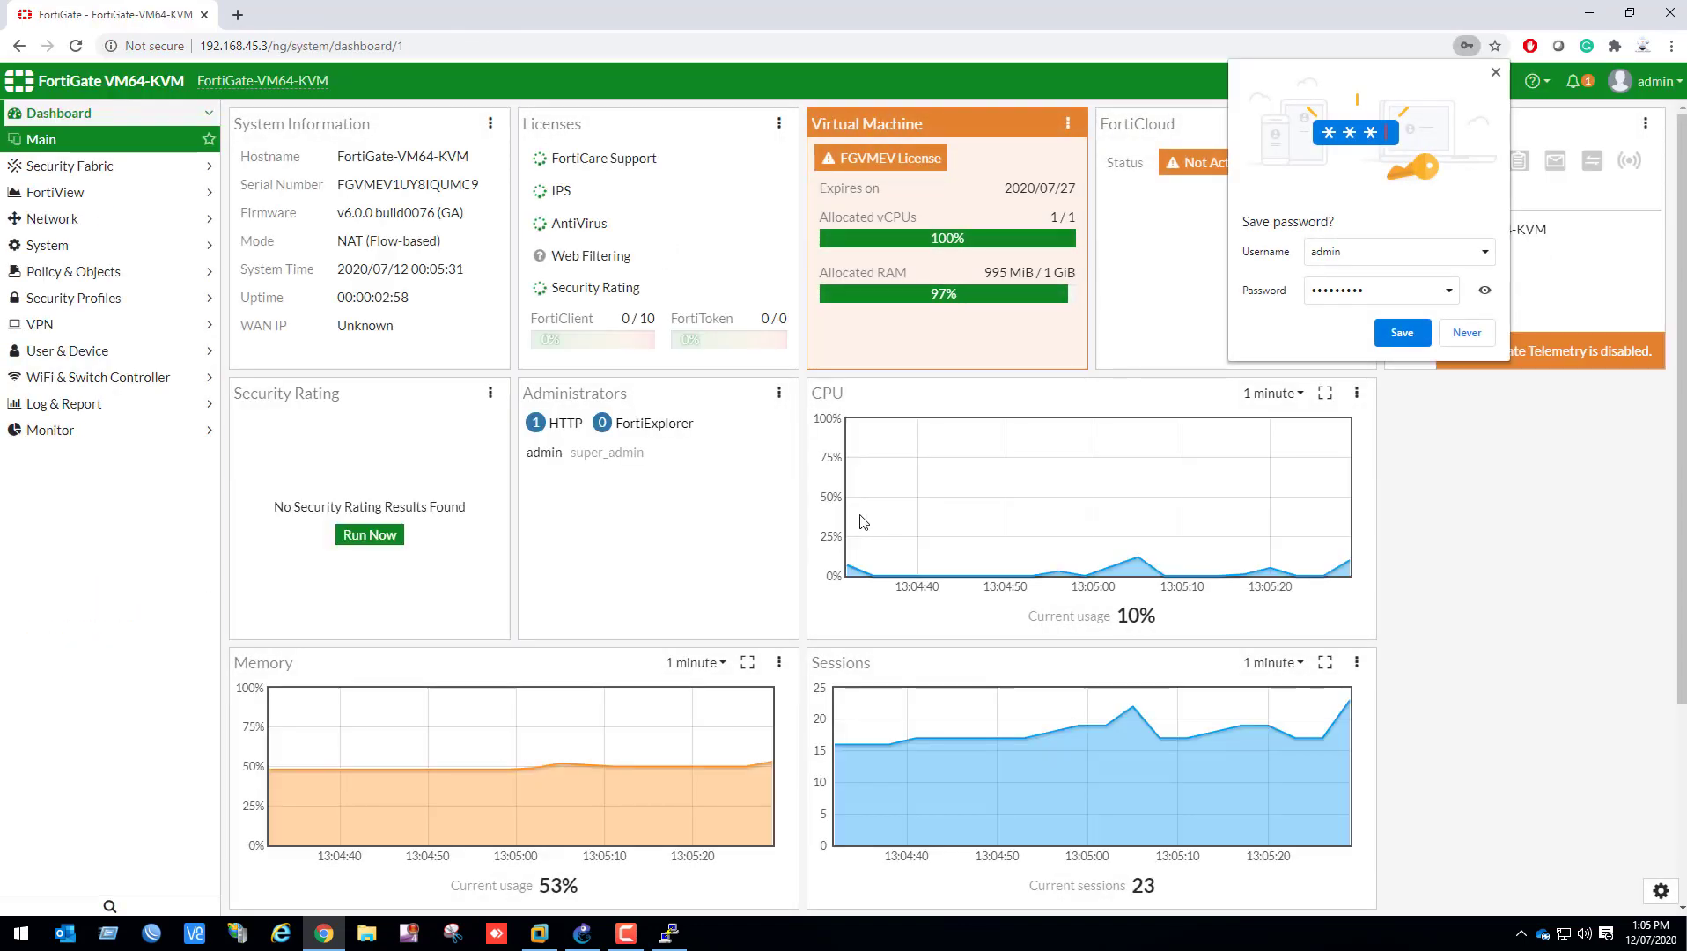
click(1468, 327)
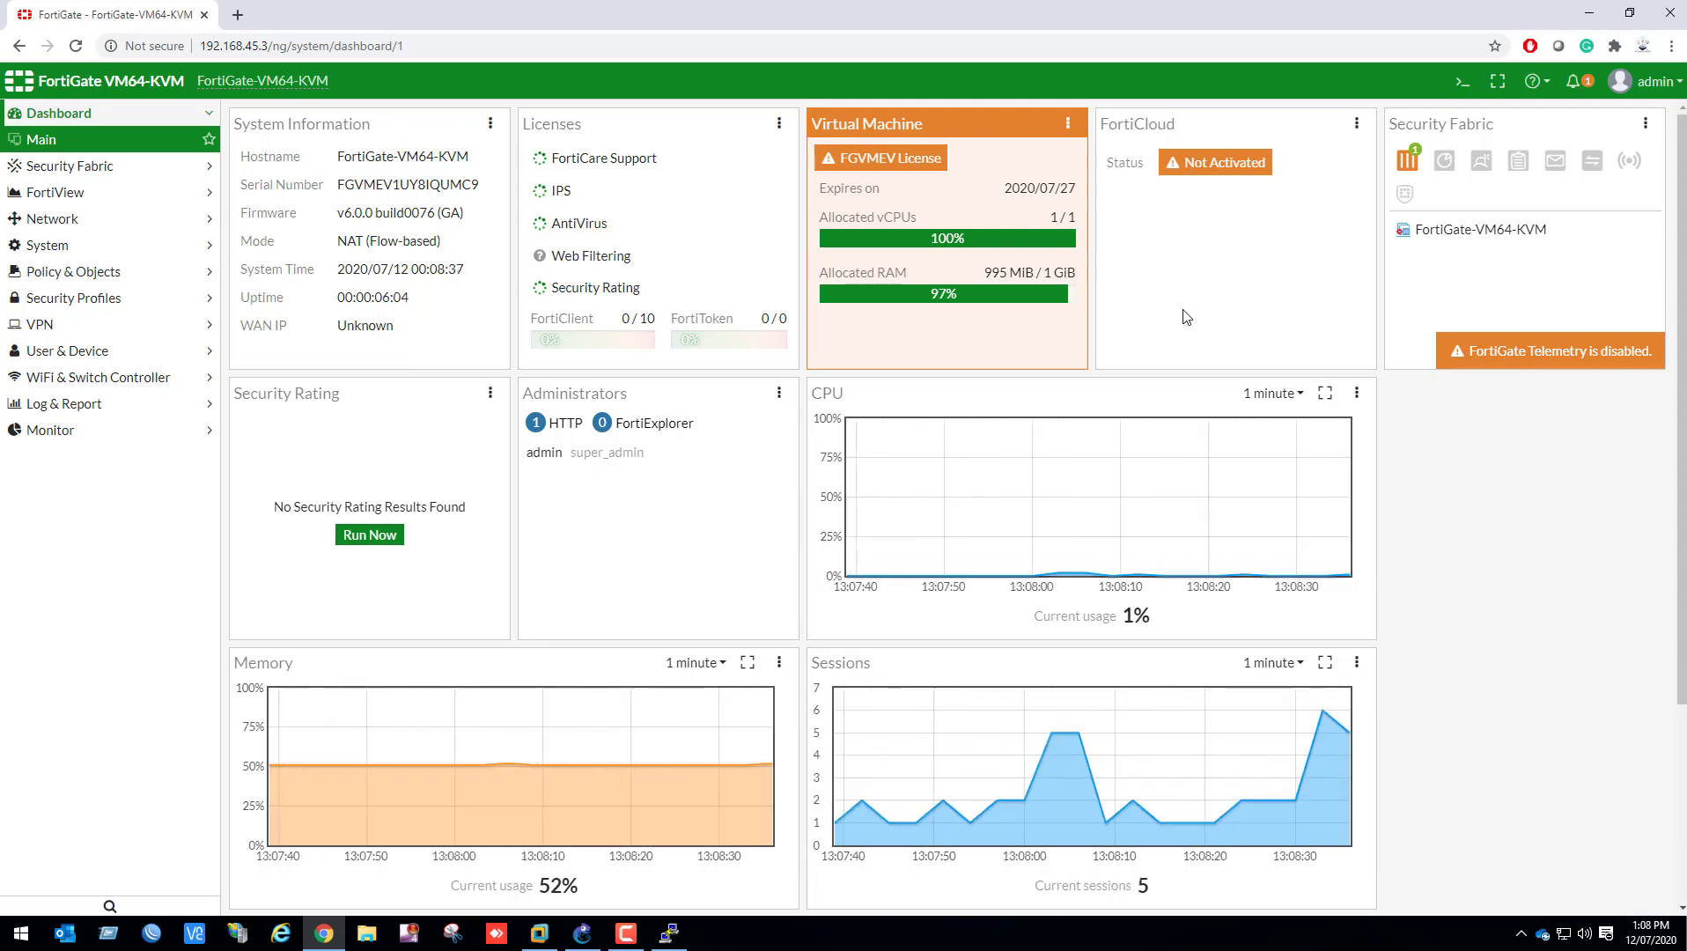
Open the port2 interface for editing and set both its alias and its role to LAN
click(157, 220)
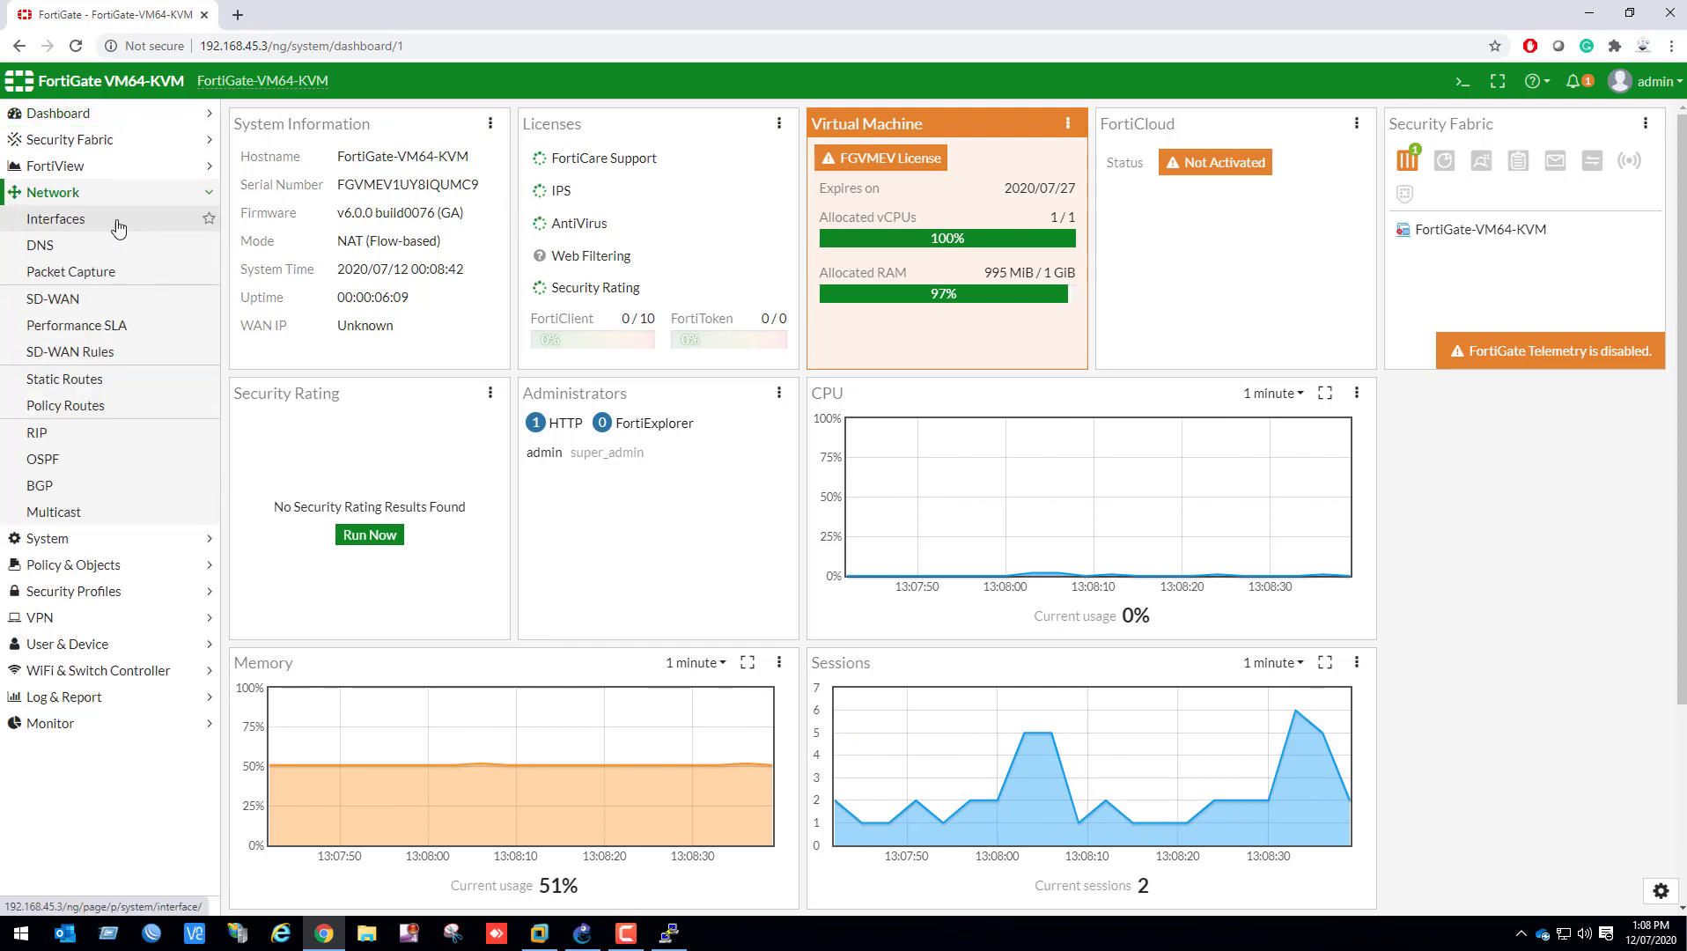
click(116, 222)
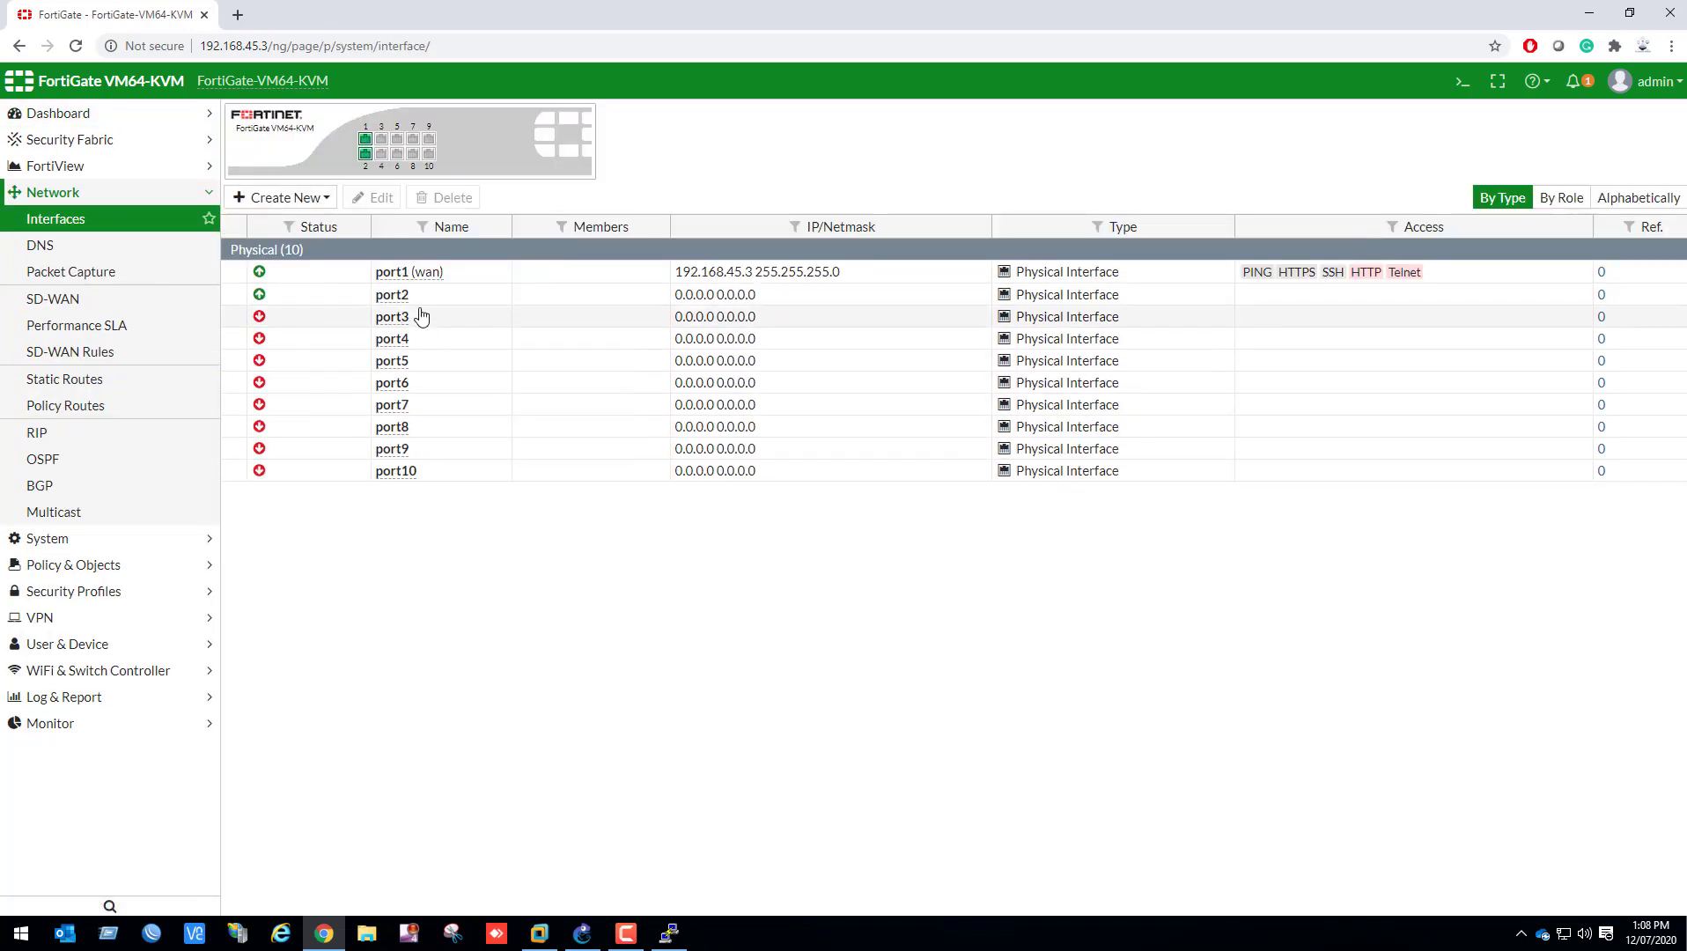
mouse_move(437, 280)
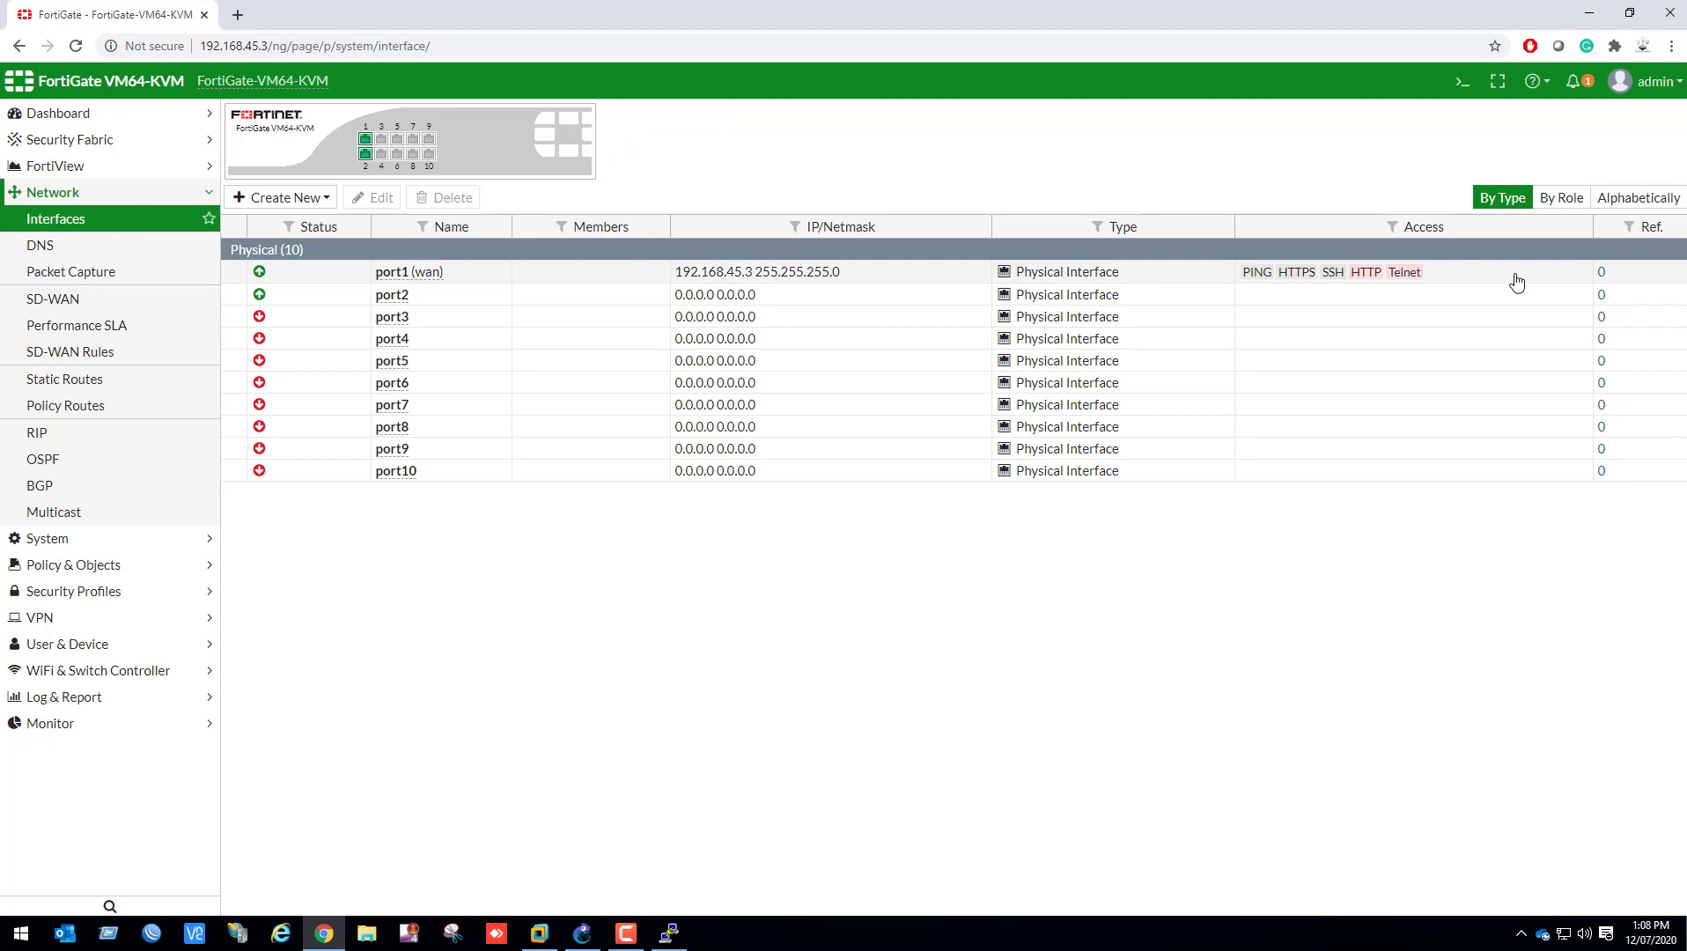
double_click(407, 302)
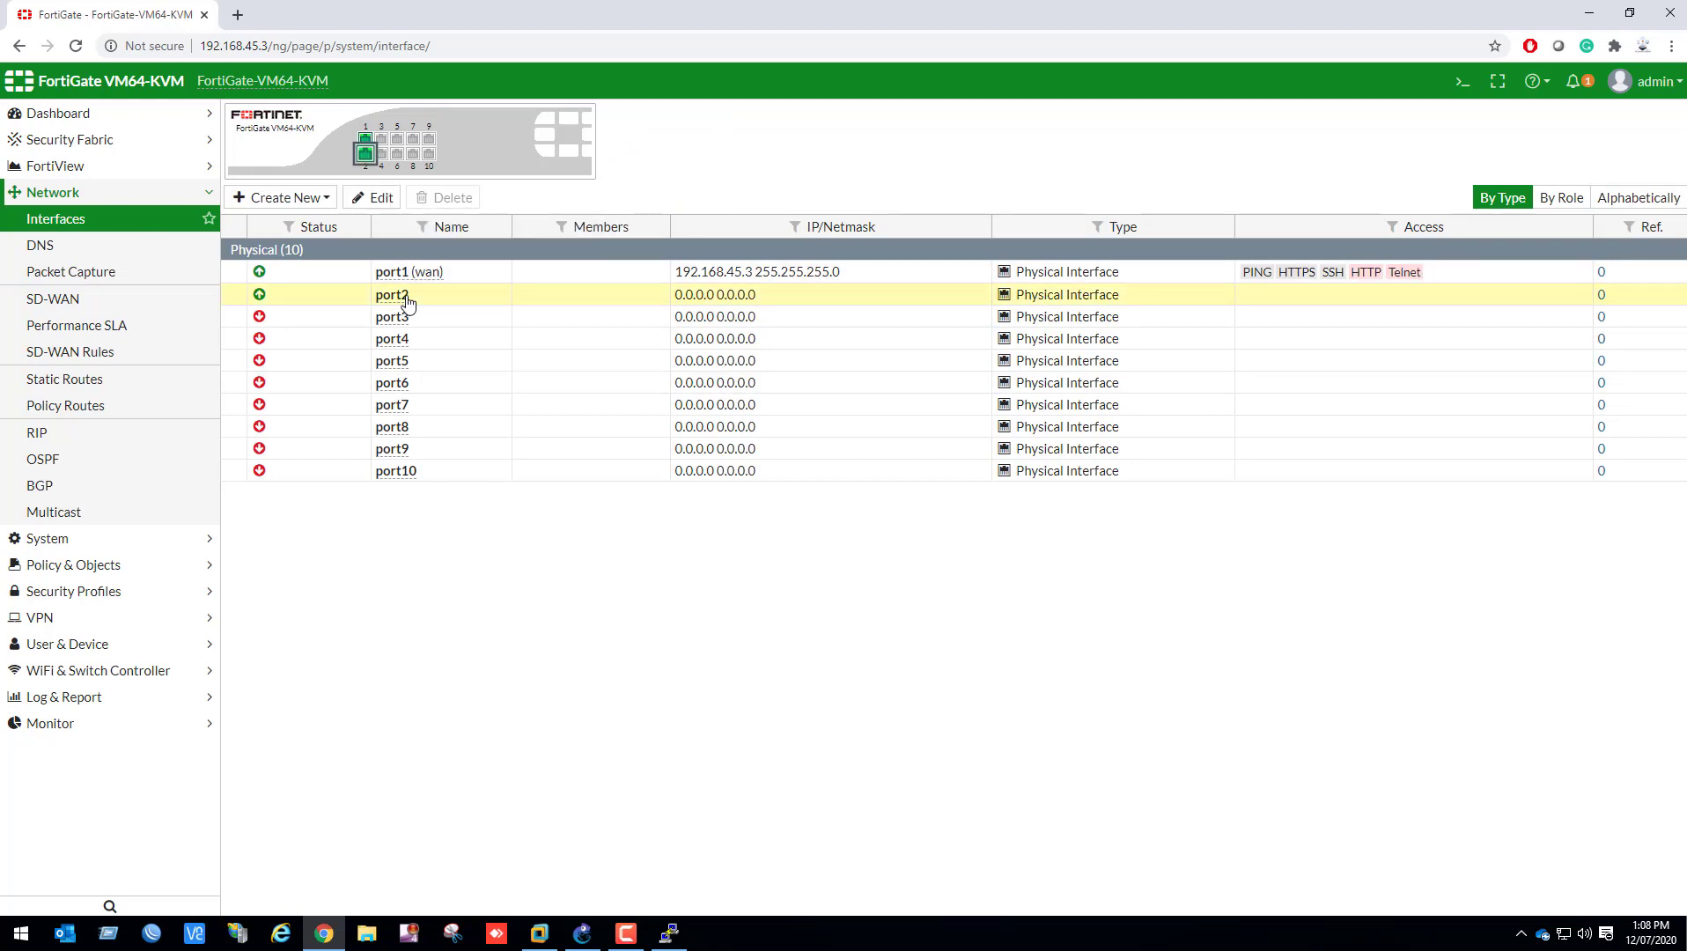
click(394, 173)
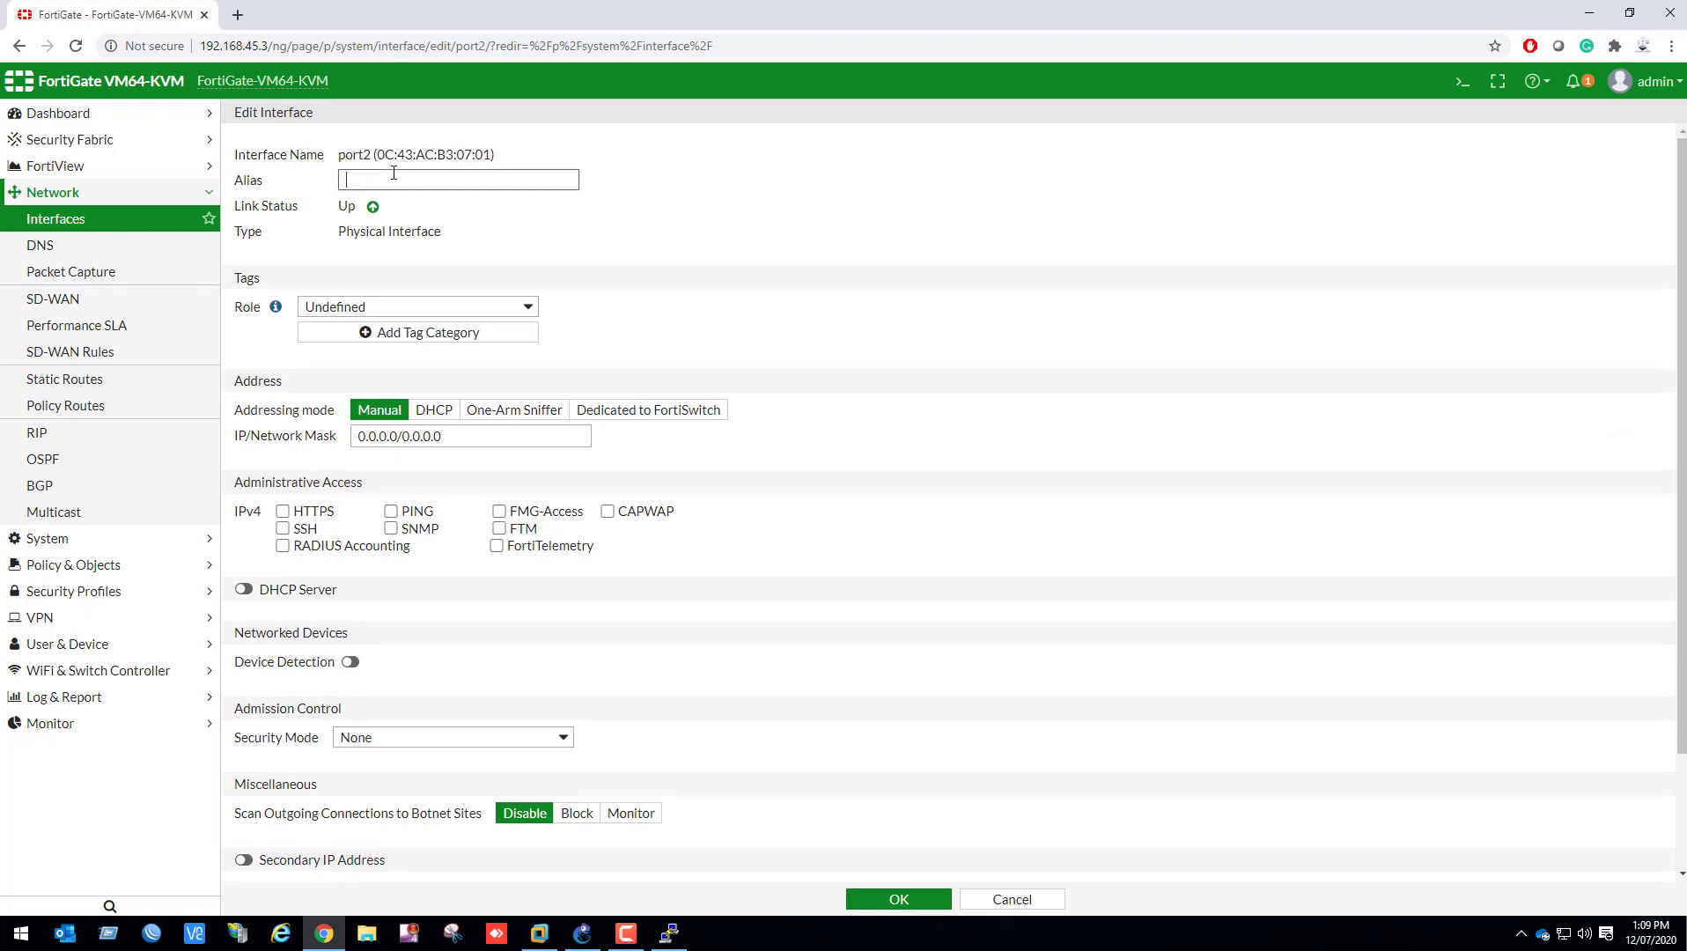
text(LAN)
click(391, 230)
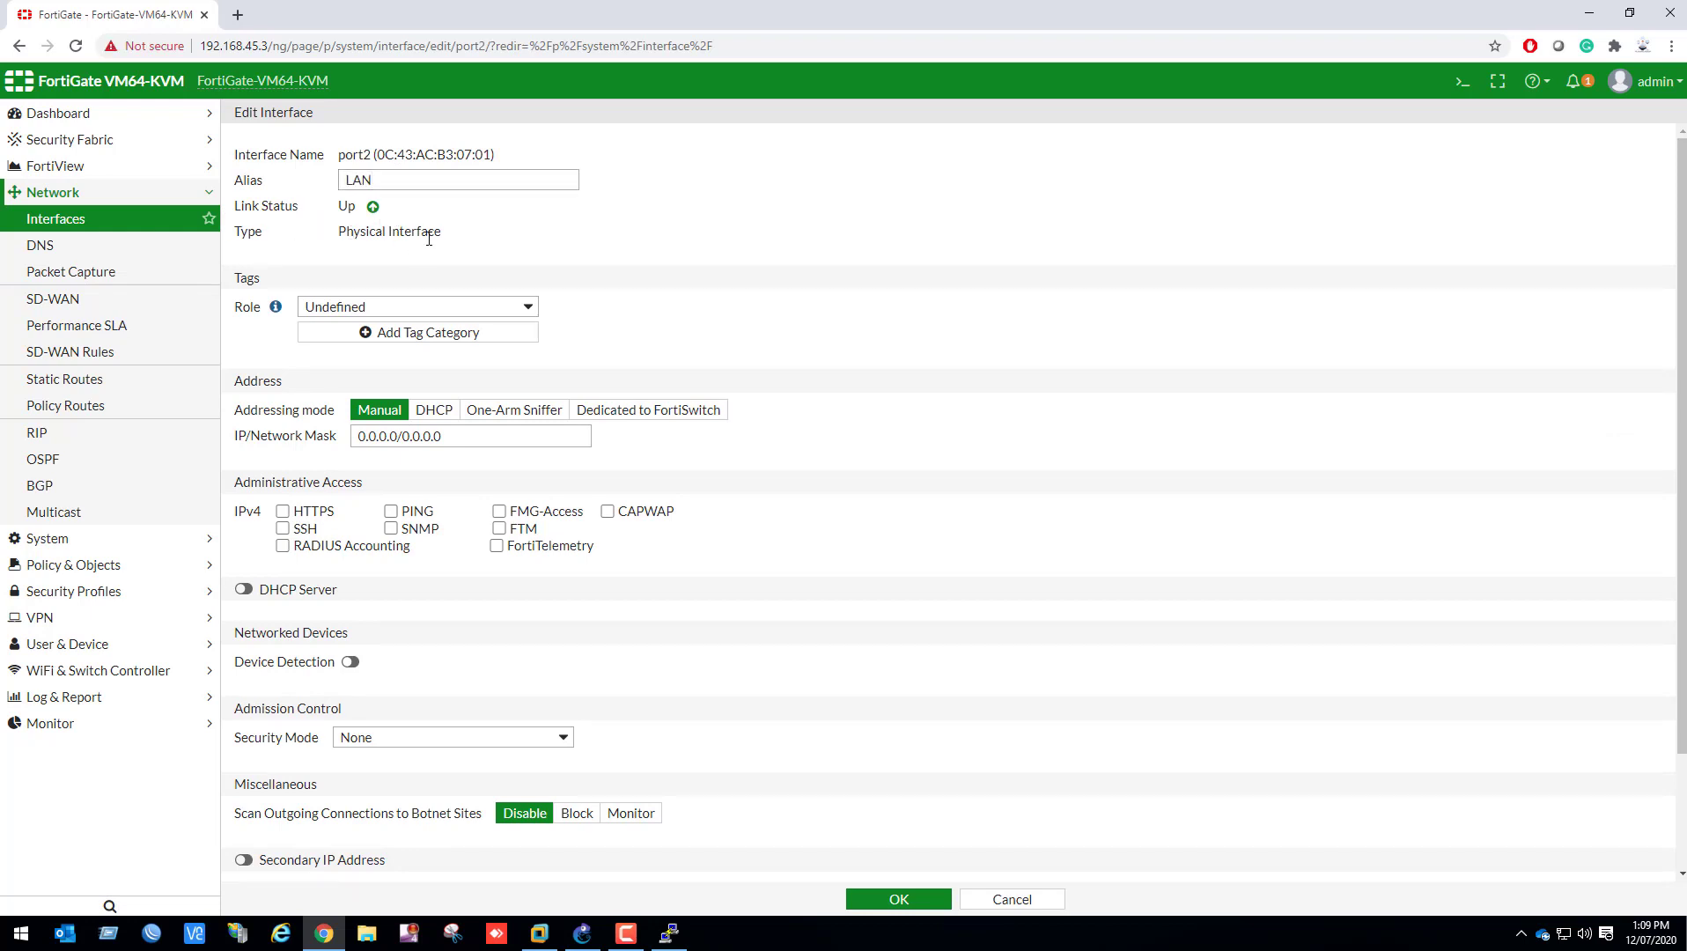
click(401, 306)
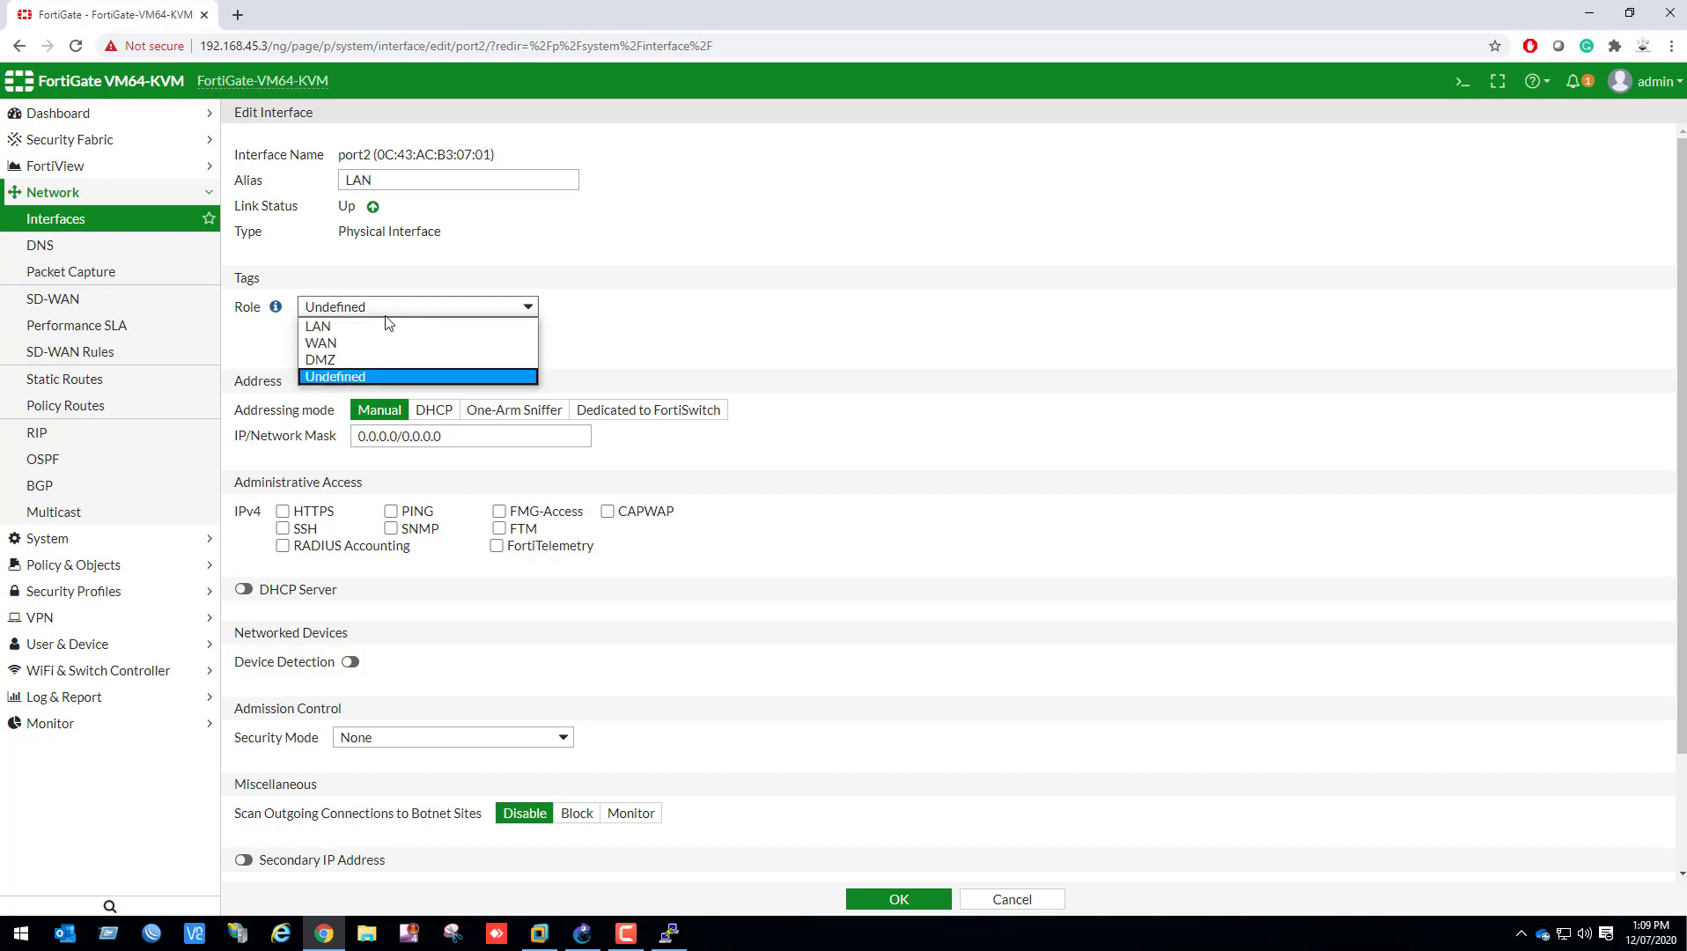
click(383, 327)
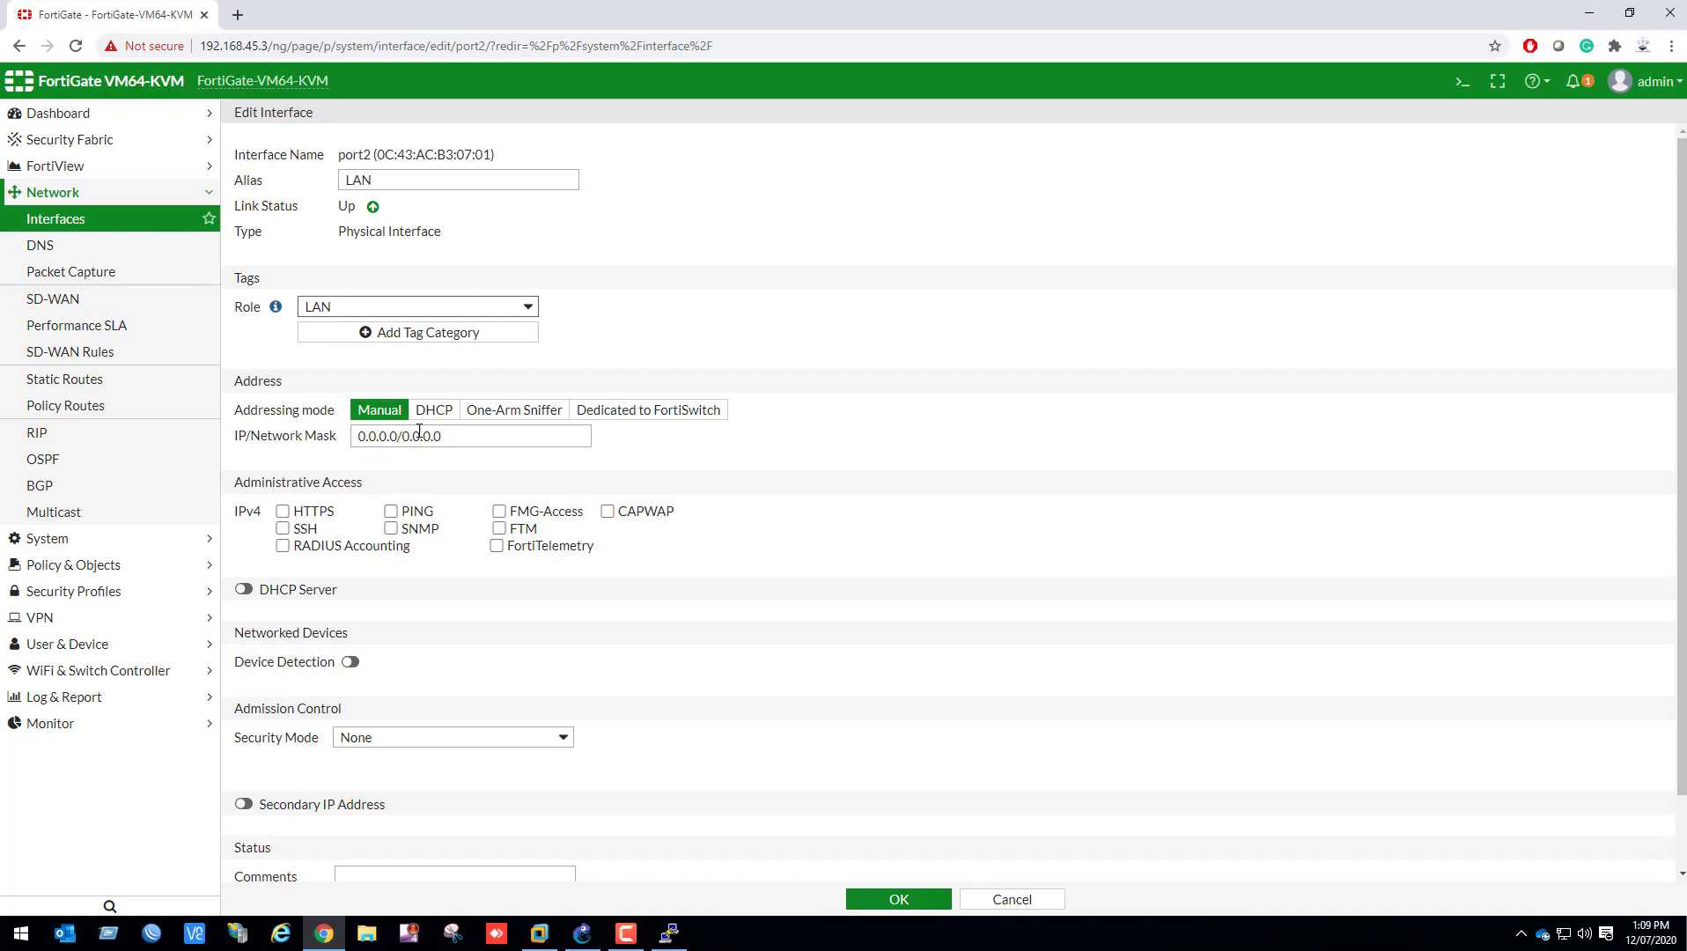
Set port2's IP and network mask to 192.168.4.1/255.255.255.0
drag(443, 437, 245, 458)
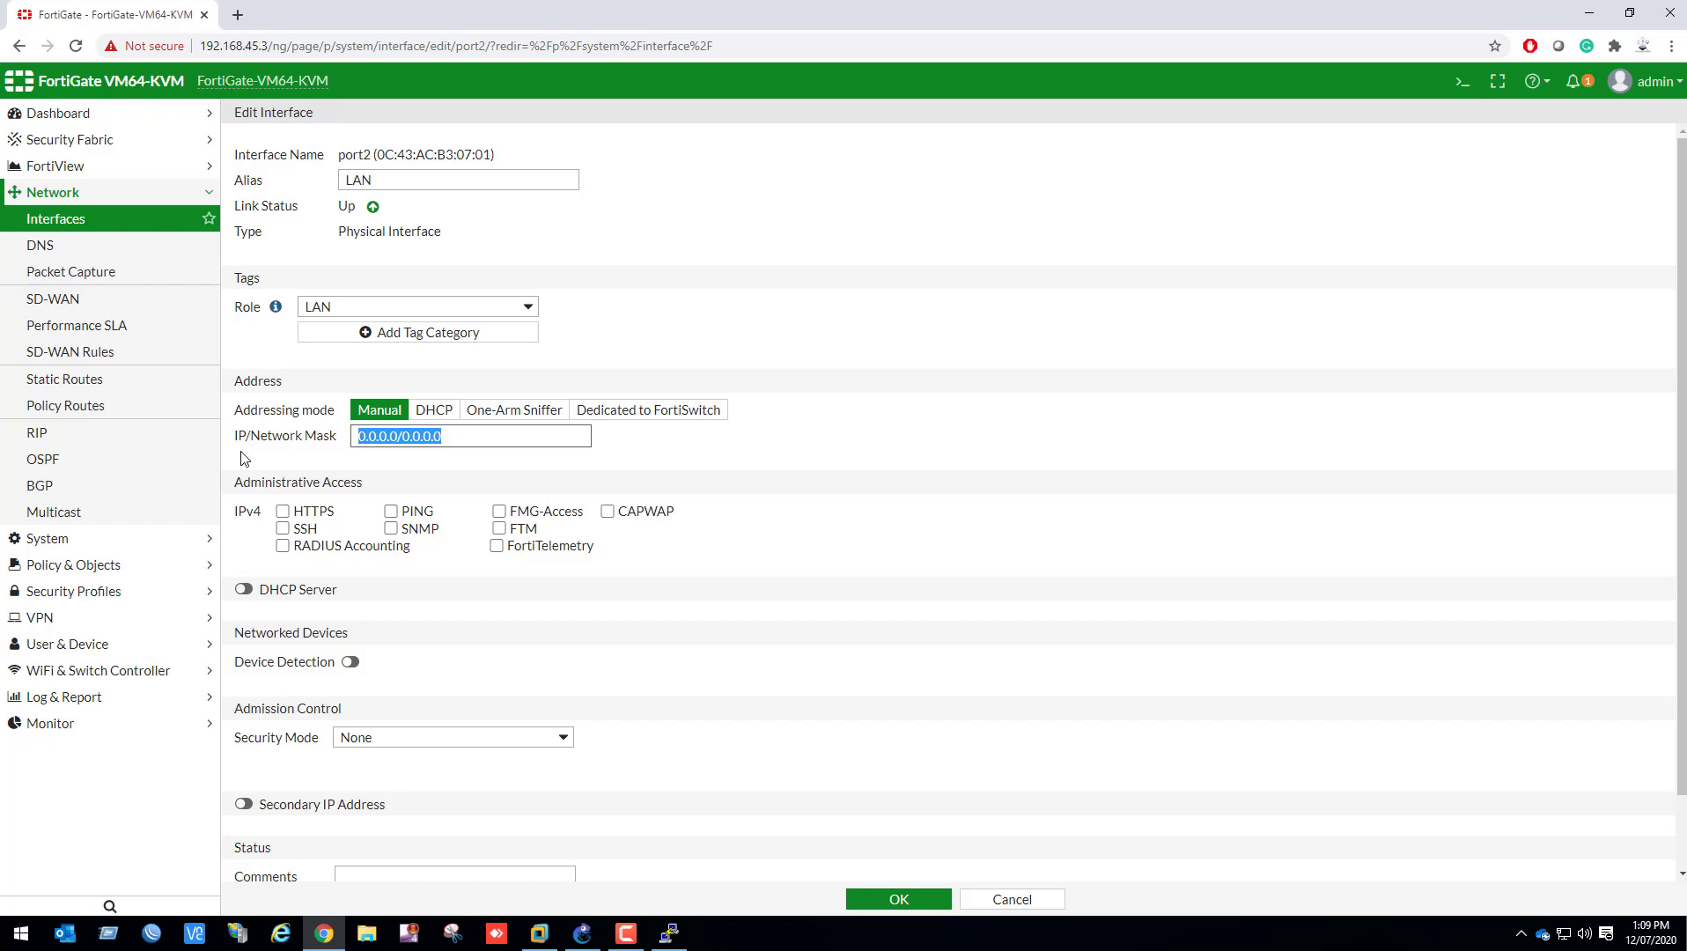
text(192.168)
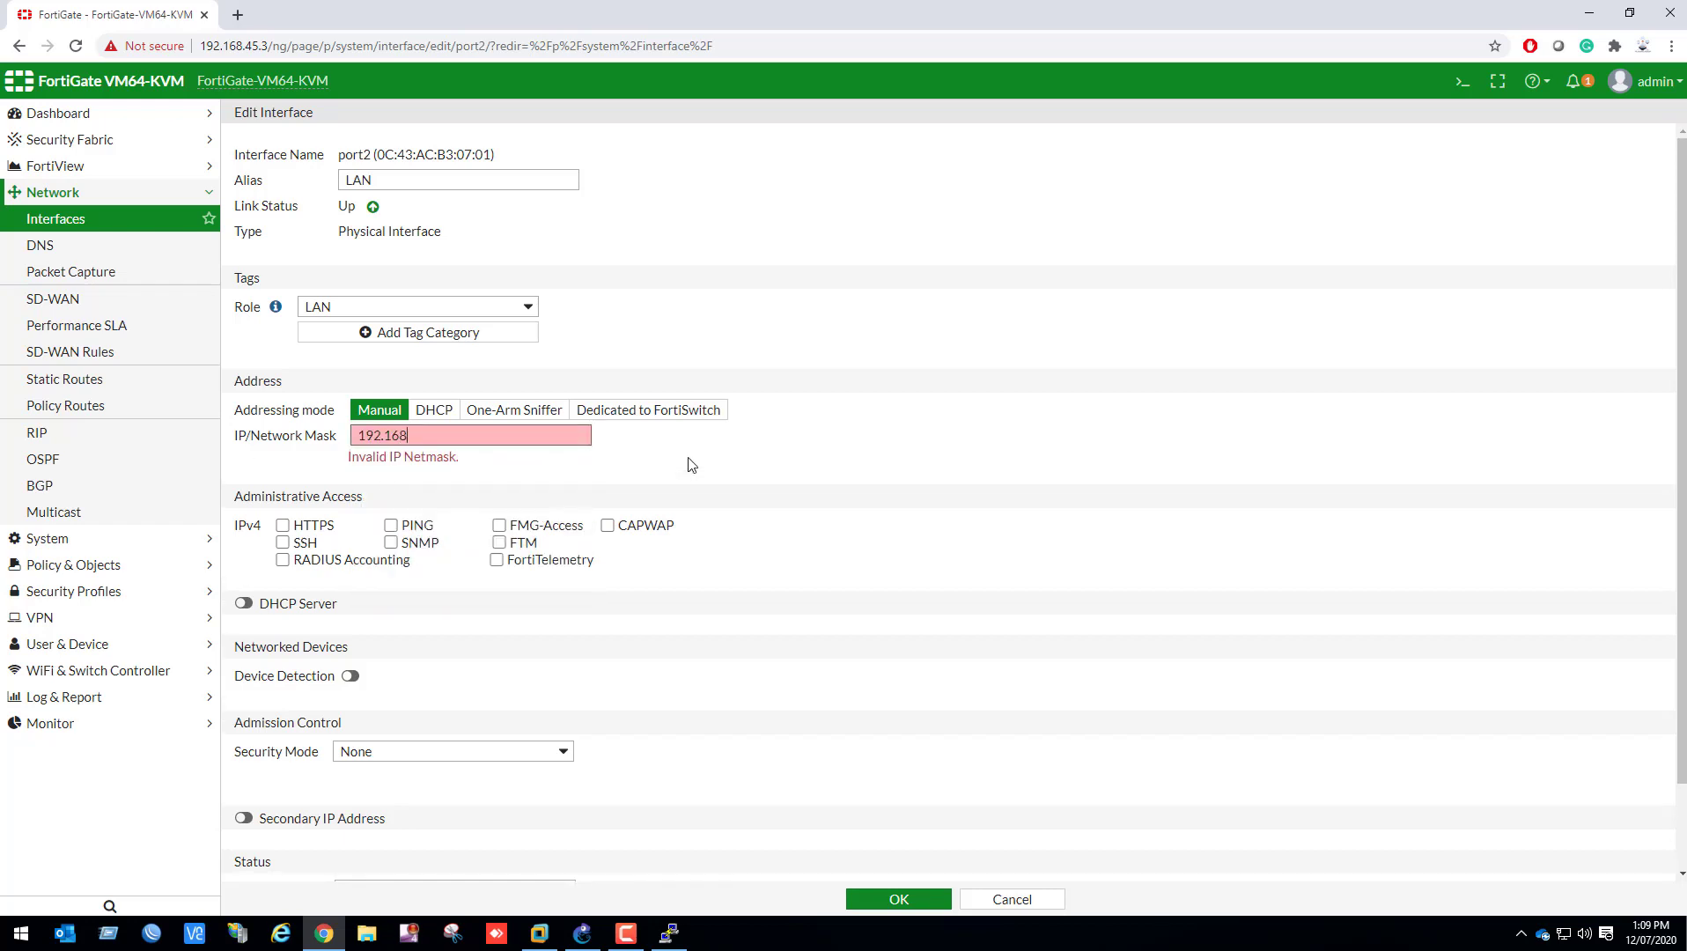
text(.4.1/2)
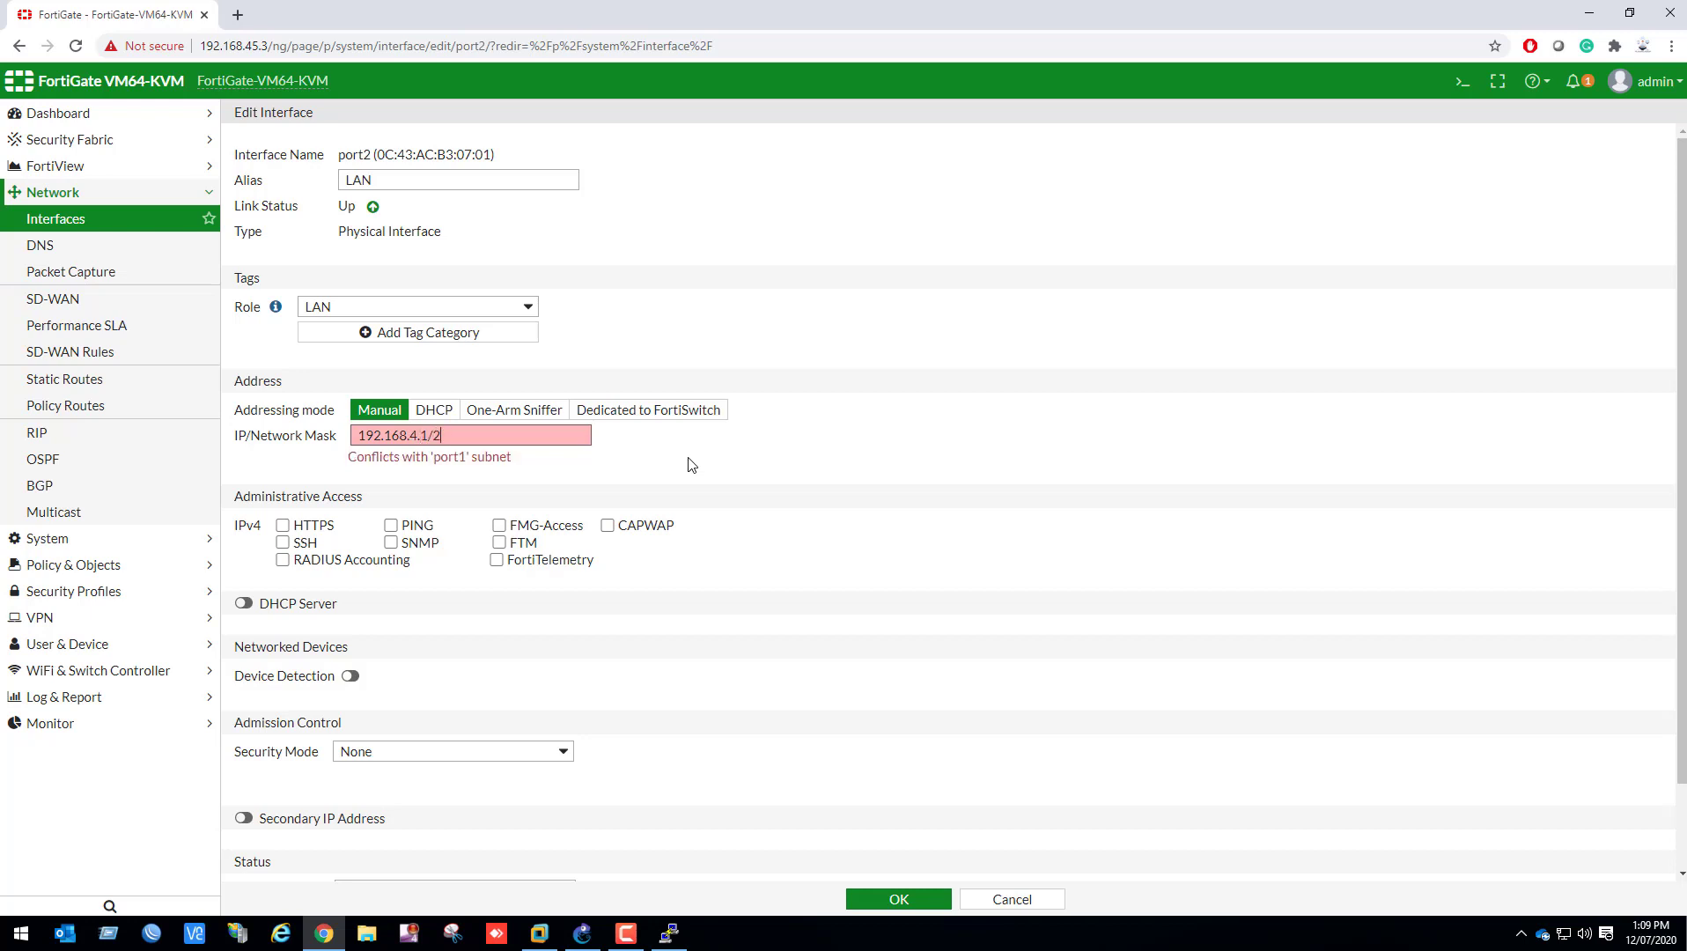
text(55.255)
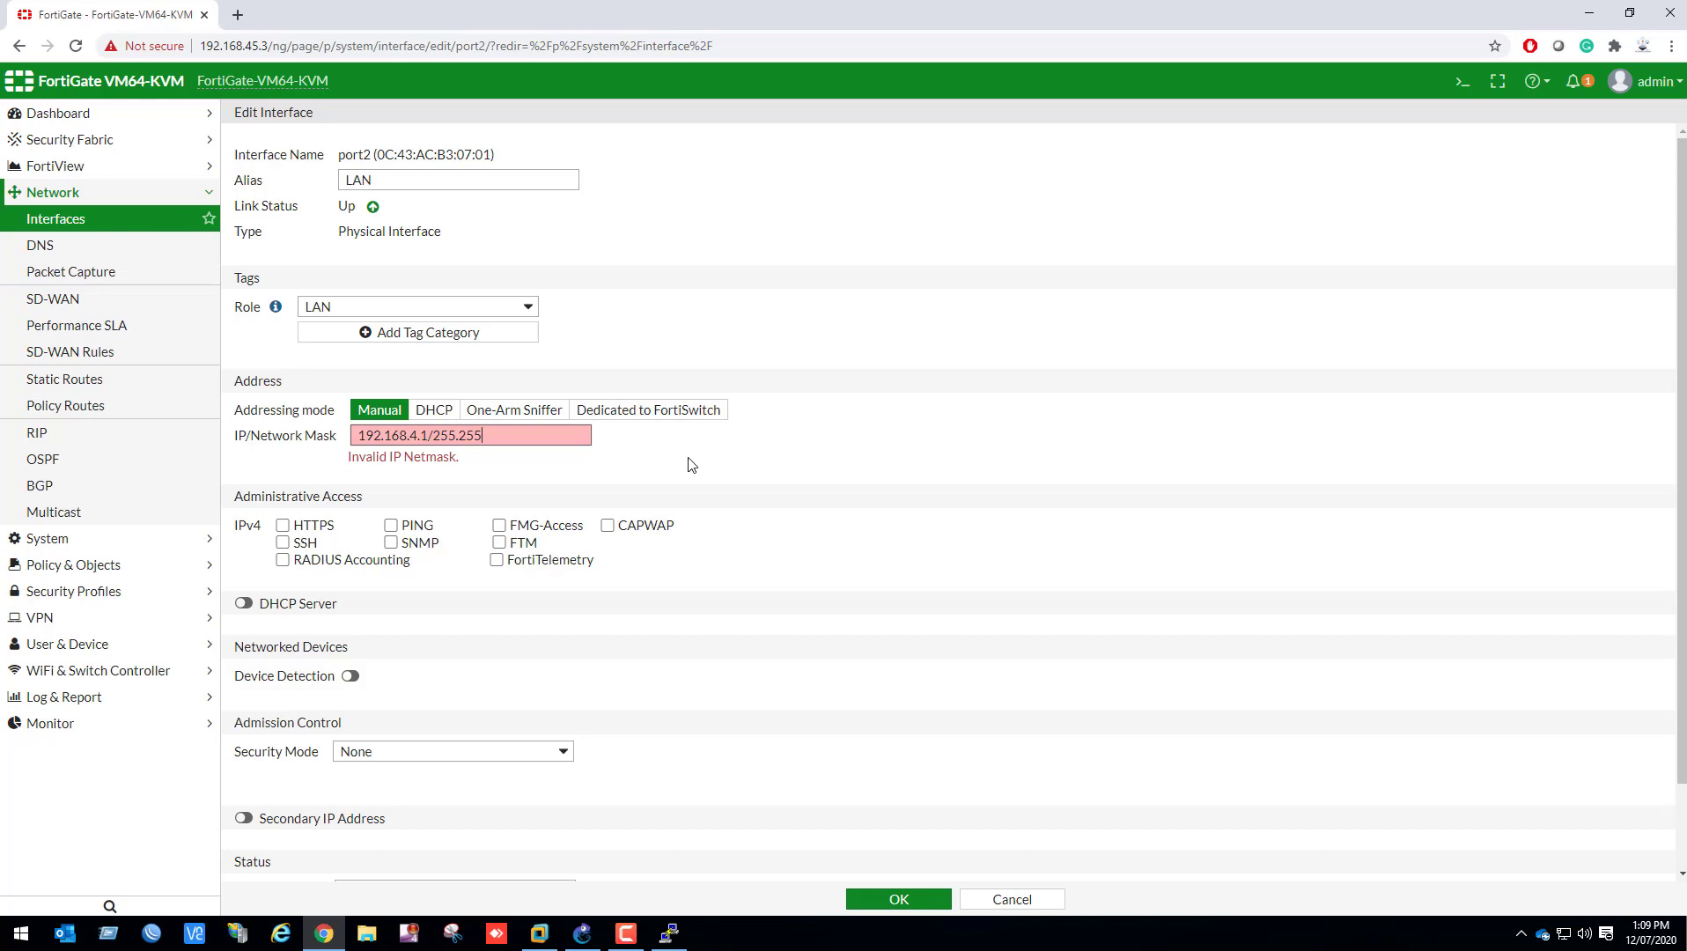
text(.255.0)
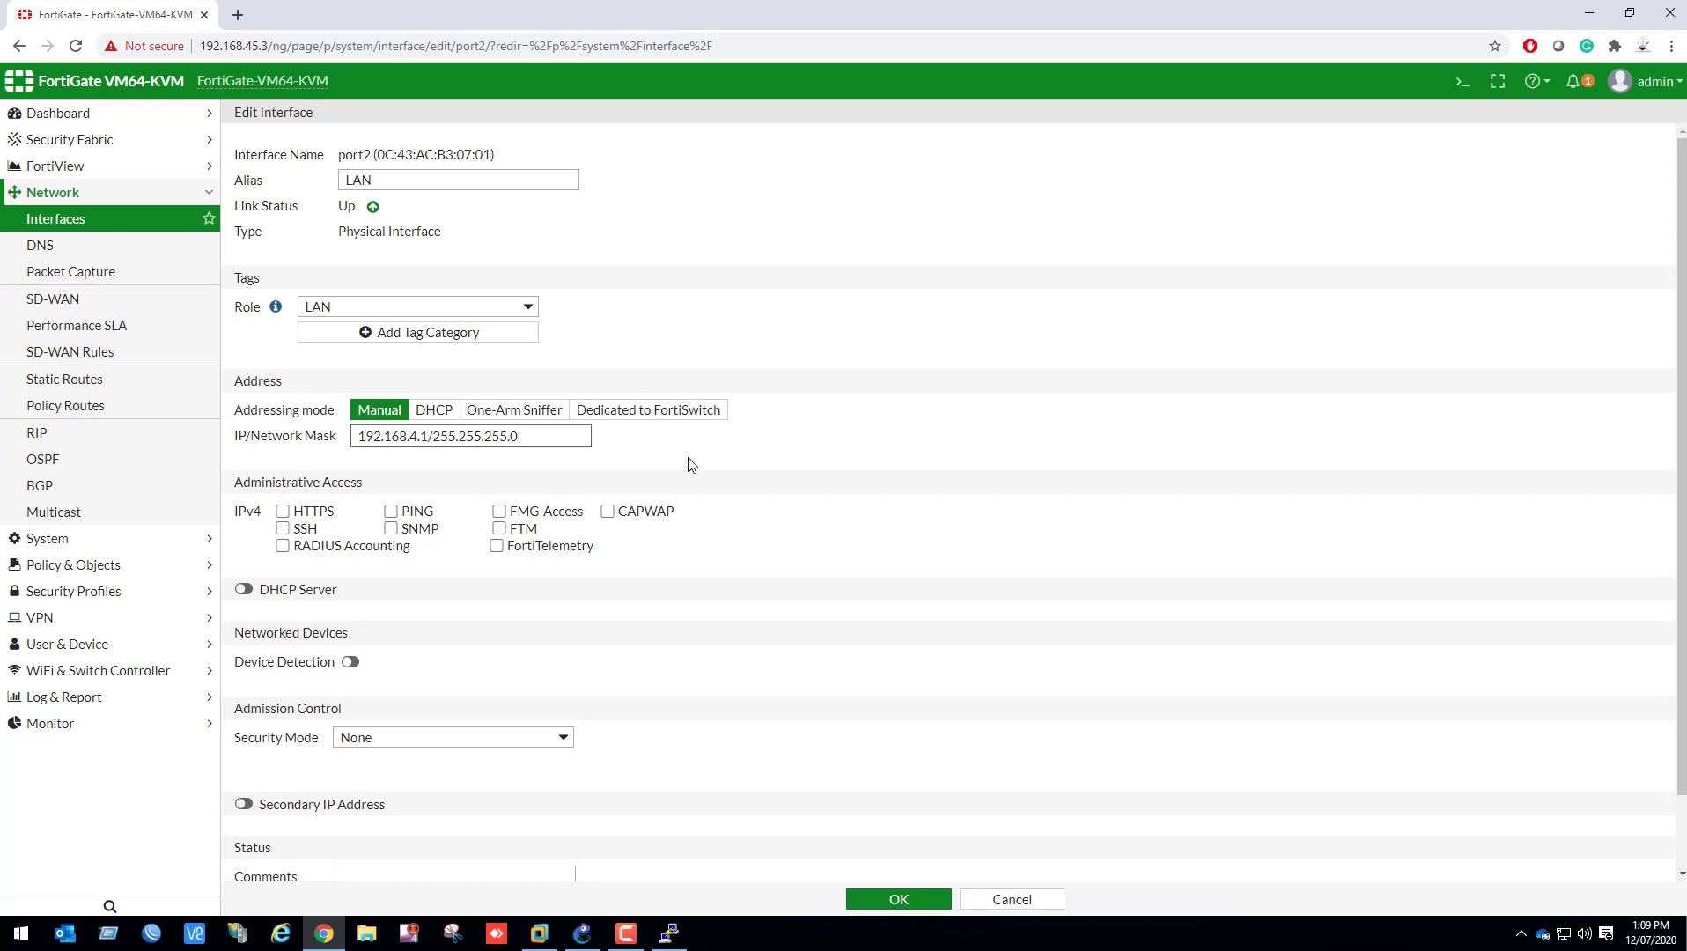
Allow HTTPS, PING, FMG-Access and CAPWAP as IPv4 administrative access on port2
click(283, 517)
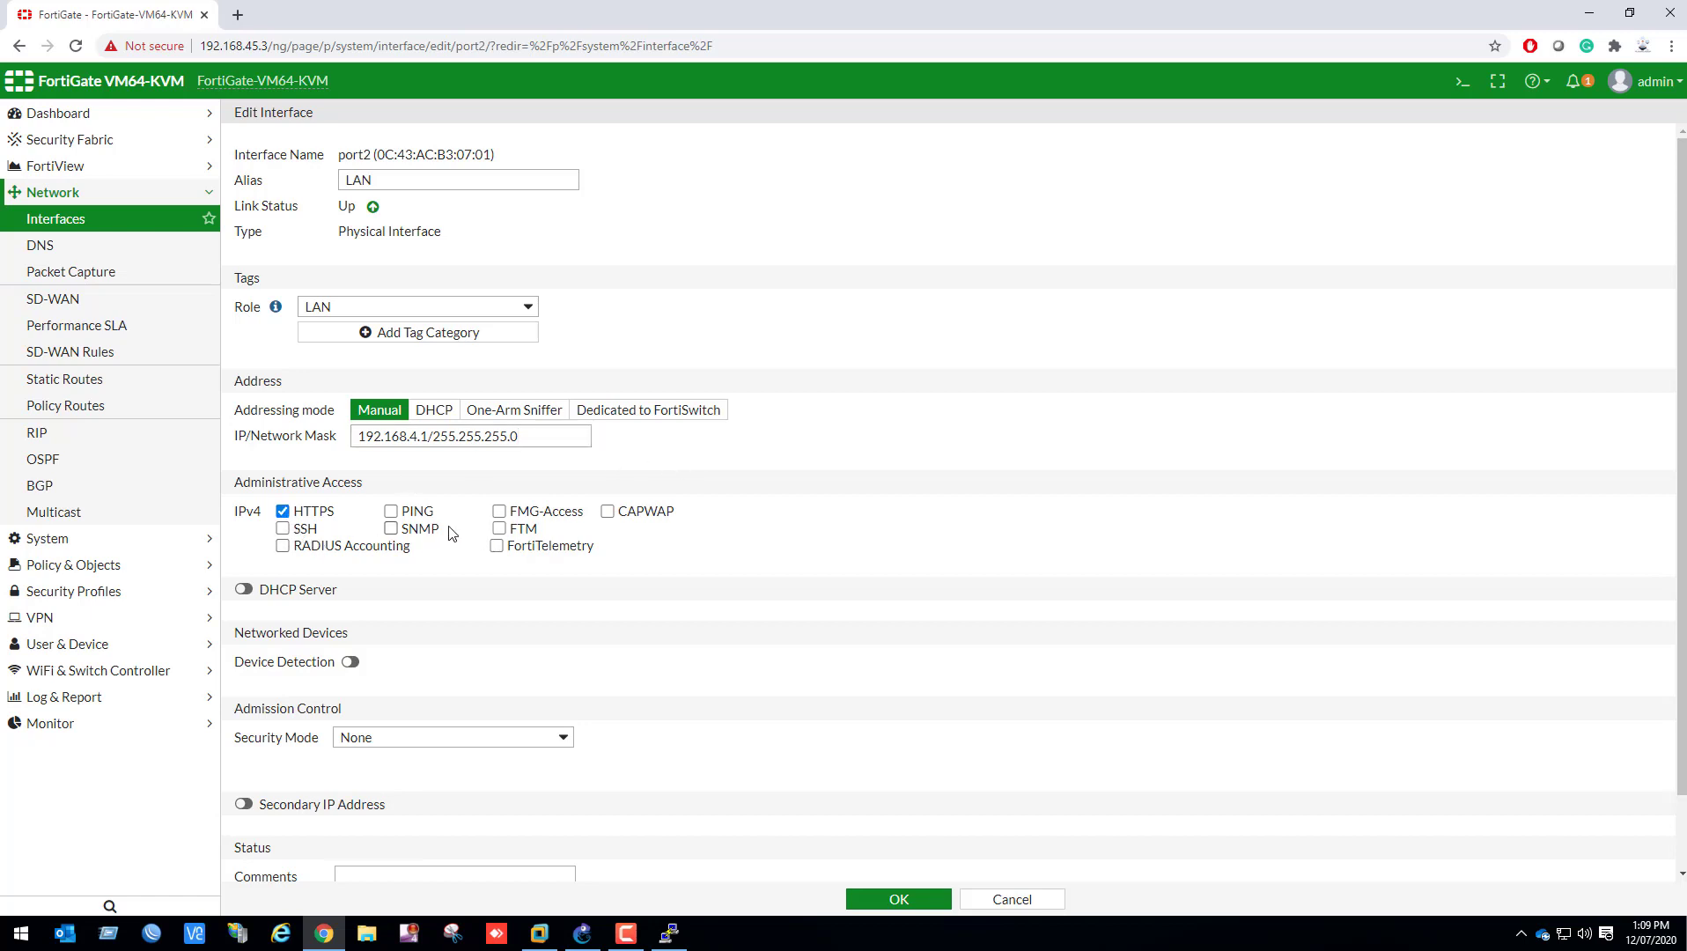
click(416, 518)
click(540, 518)
click(606, 515)
Enable the DHCP server on port2 with an address range from 192.168.4.50 to 192.168.4.100
scroll(392, 625, down, 1)
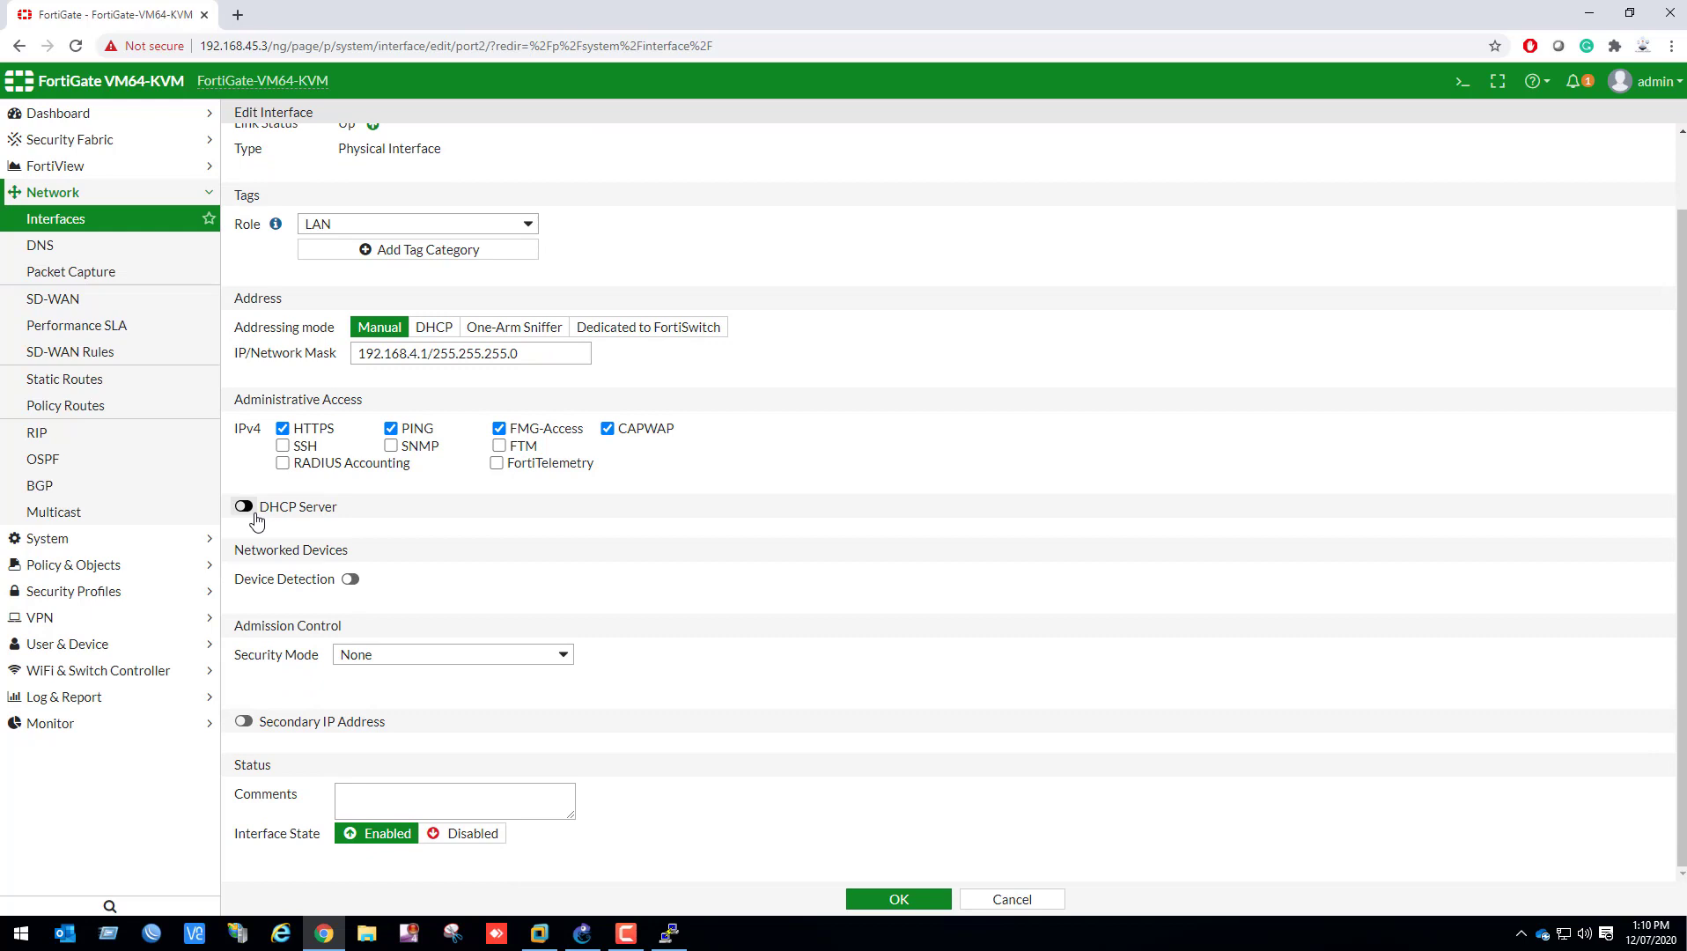
click(244, 508)
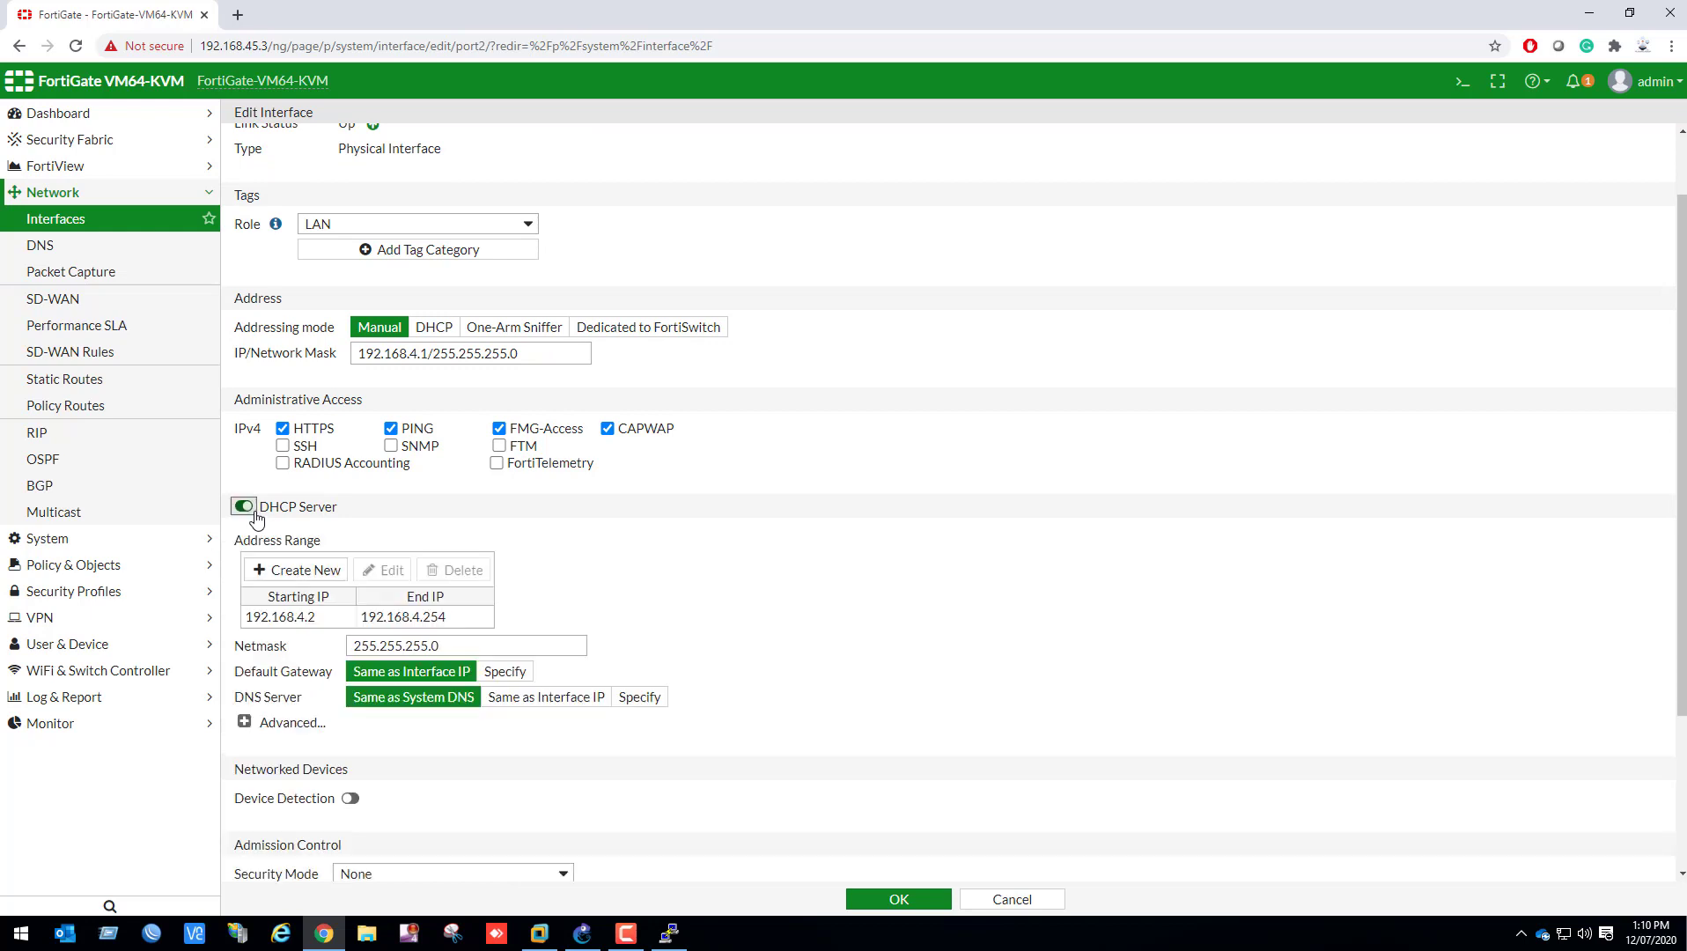
click(317, 619)
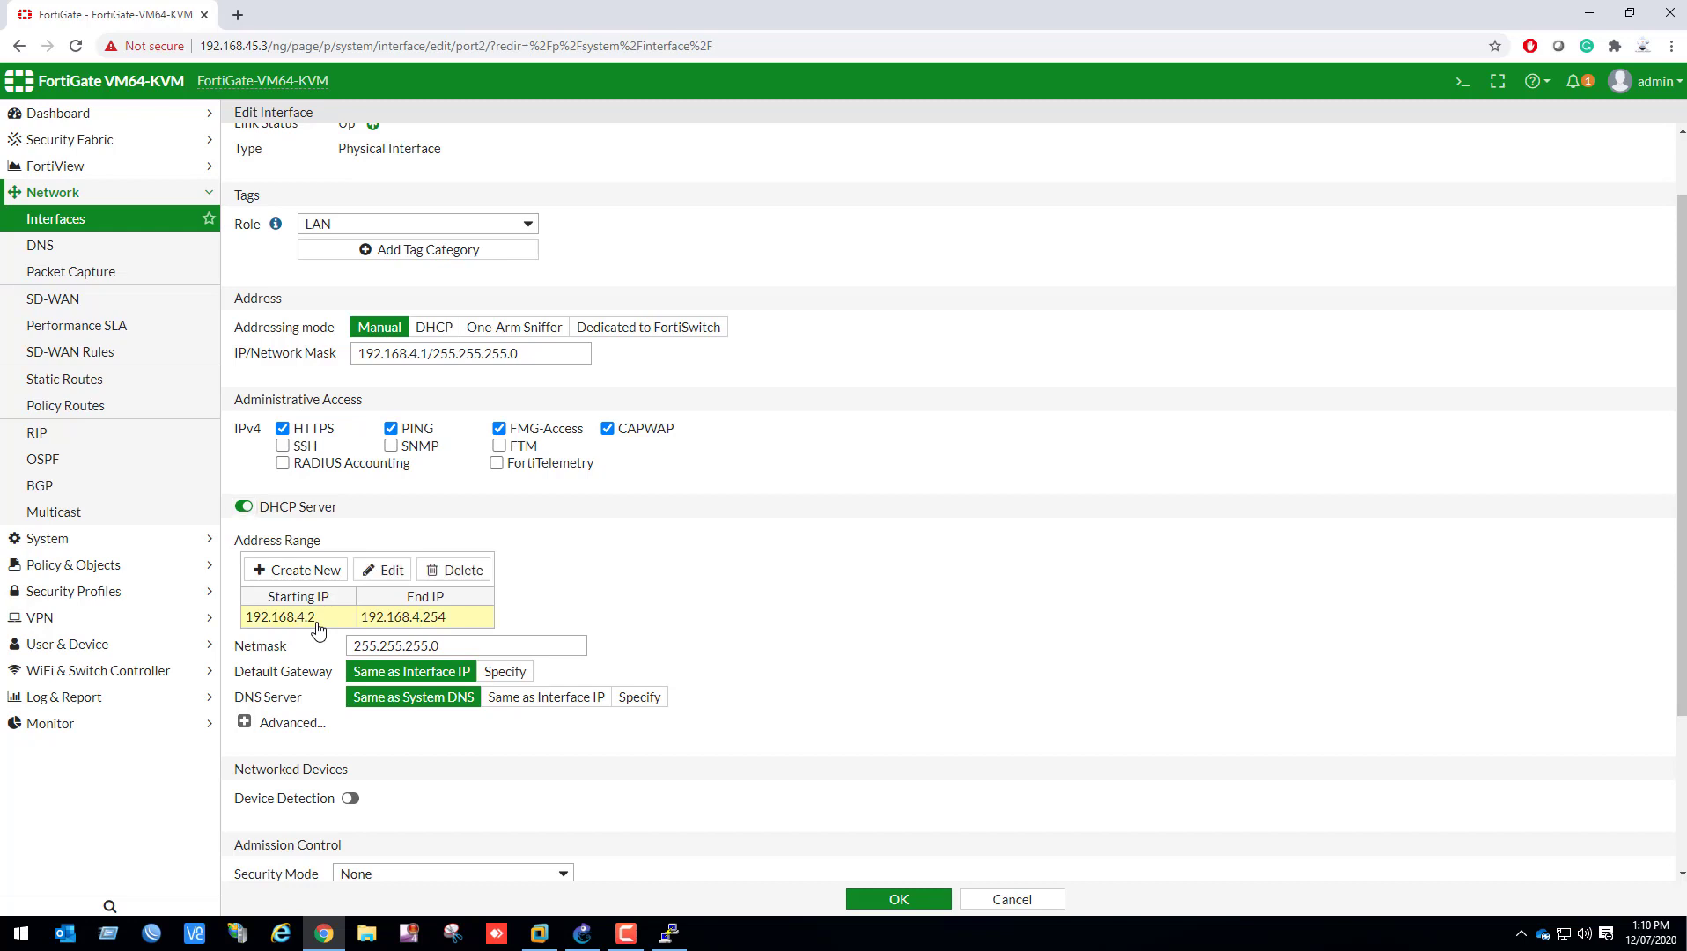
click(378, 574)
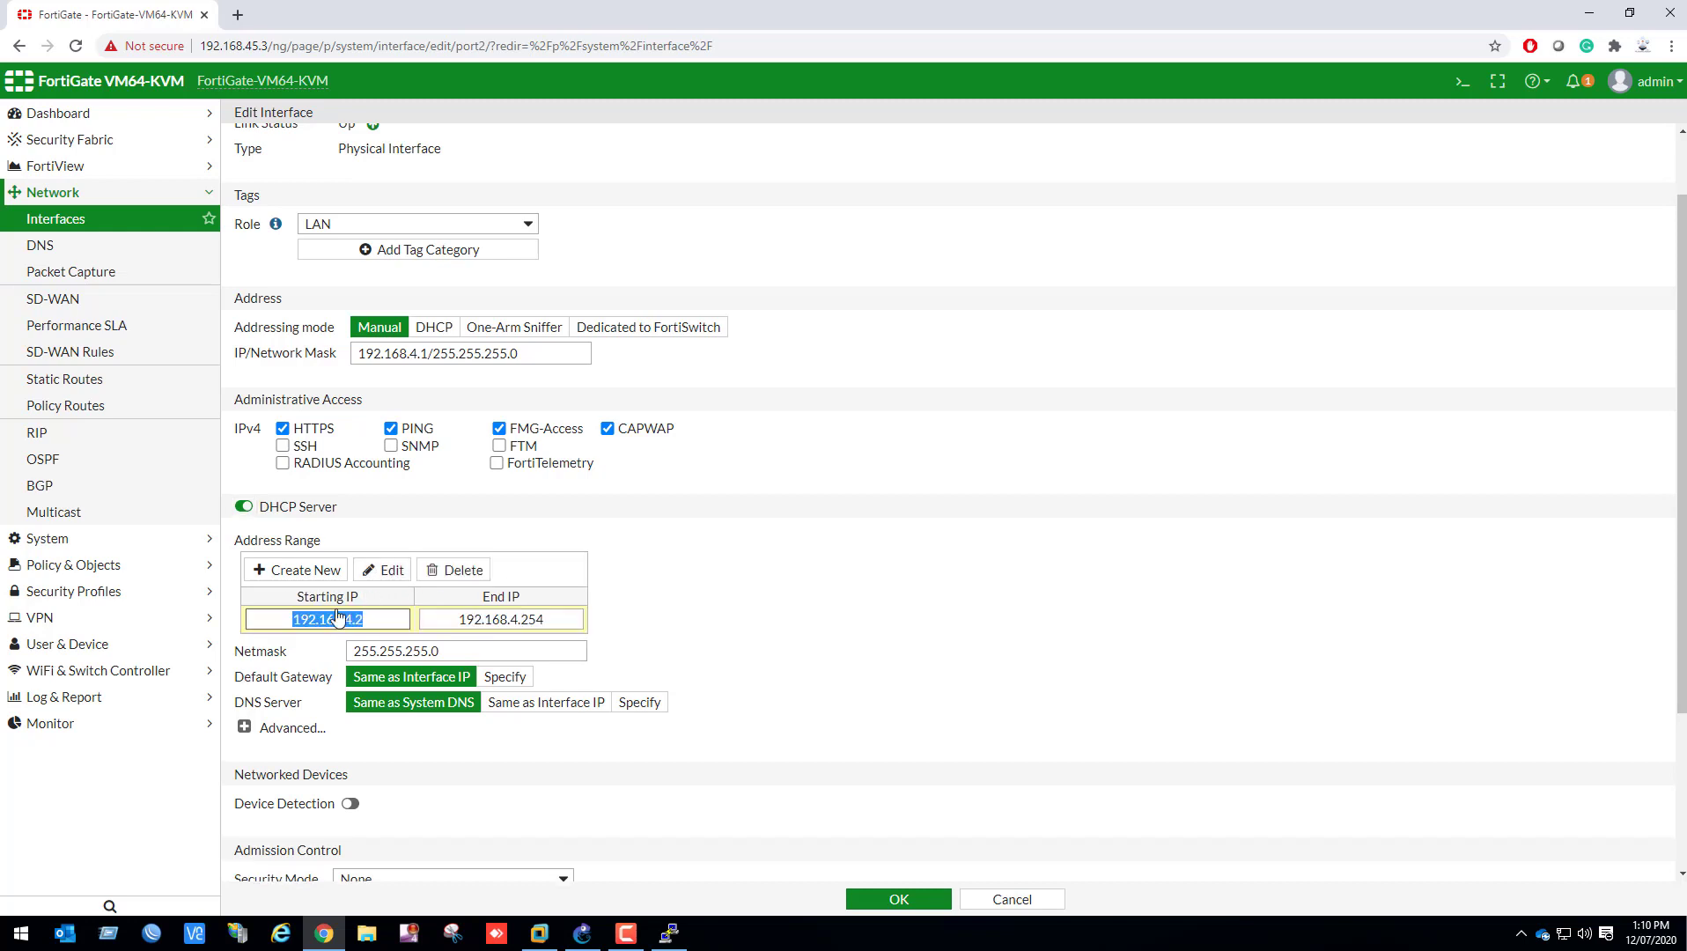
click(391, 622)
key(BackSpace)
text(50)
click(554, 626)
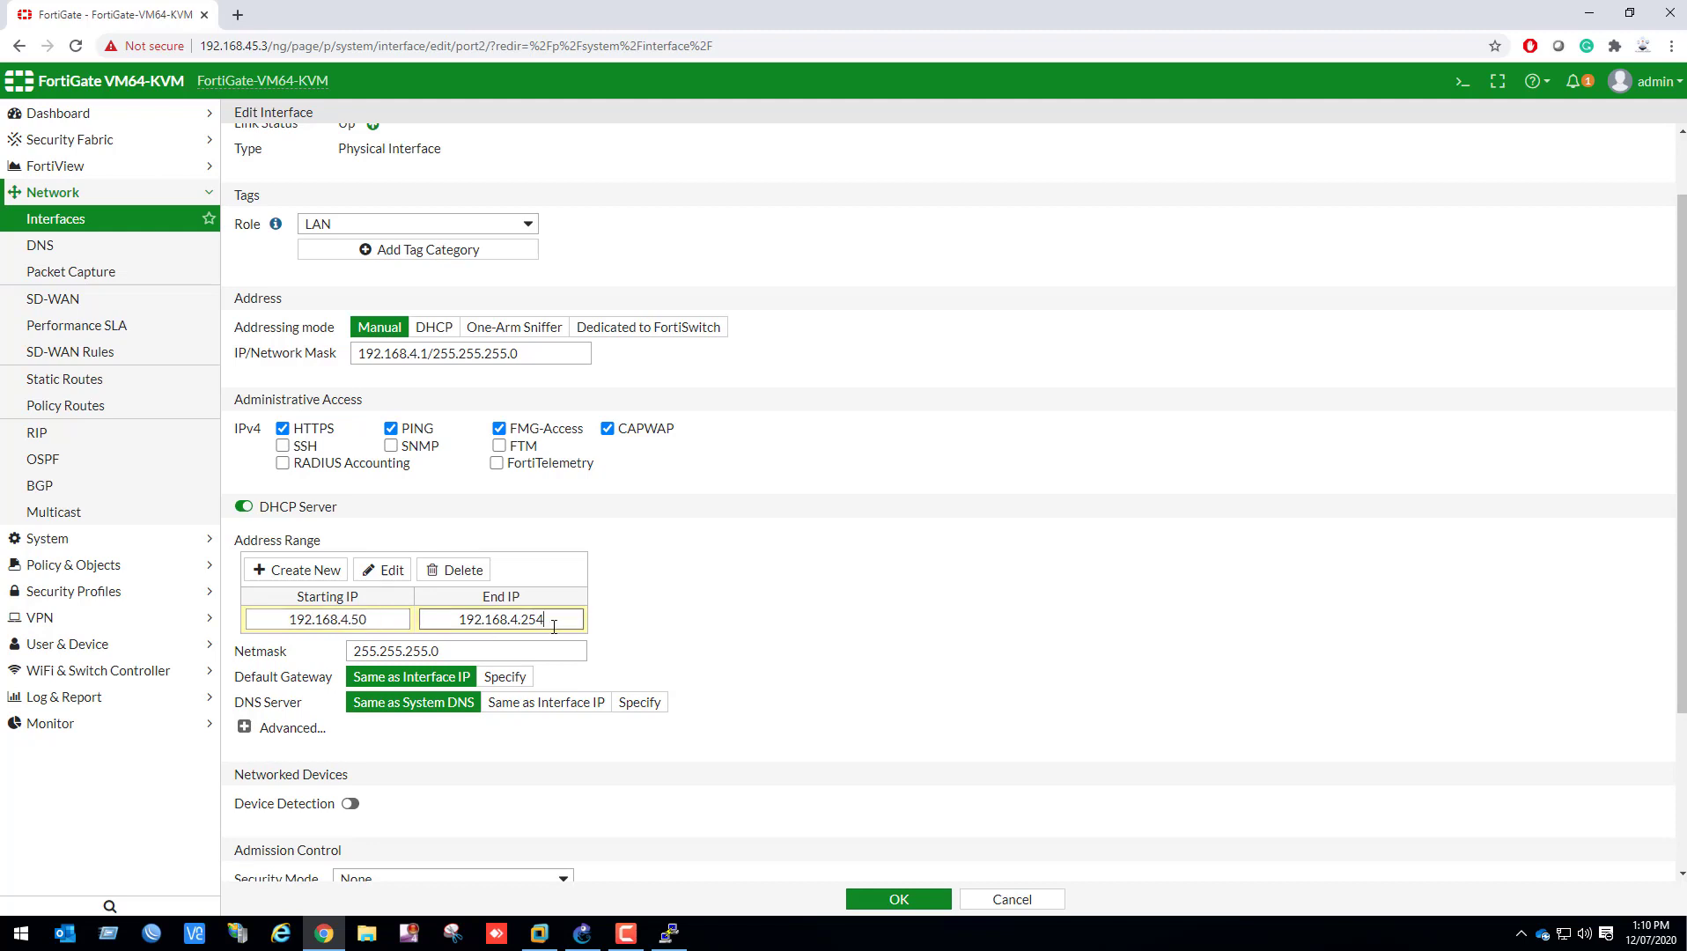
key(BackSpace)
key(BackSpace)
key(BackSpace)
text(100)
key(Tab)
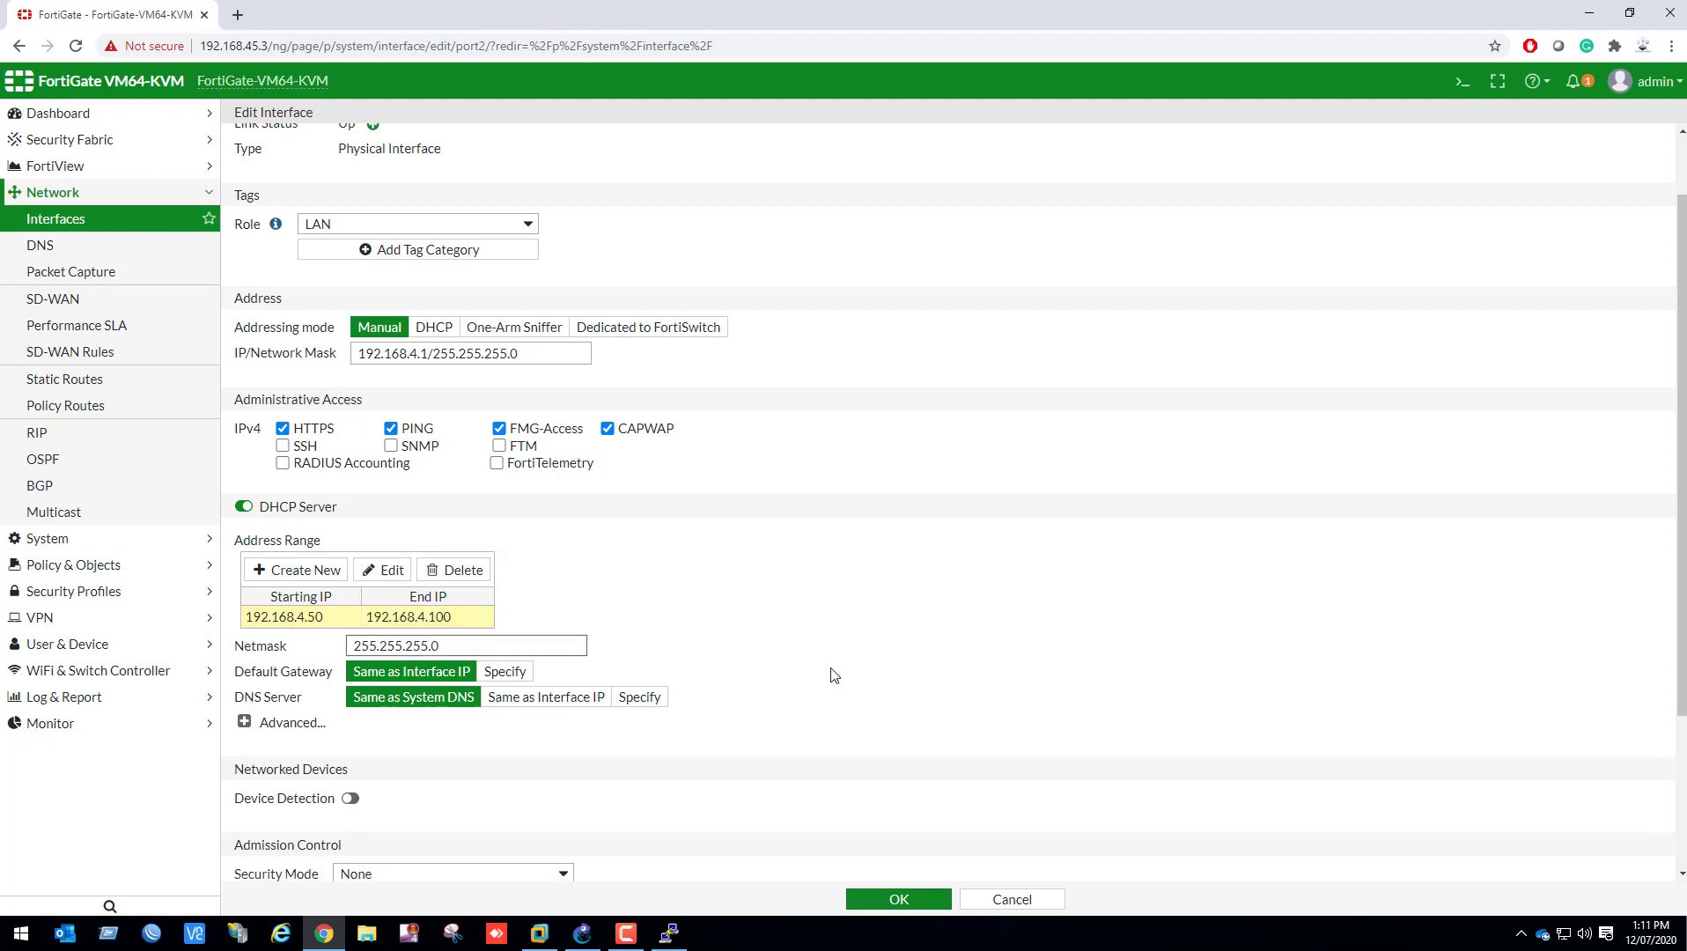
Use the same DNS server as the system DNS for DHCP clients and save the port2 settings
scroll(834, 676, down, 3)
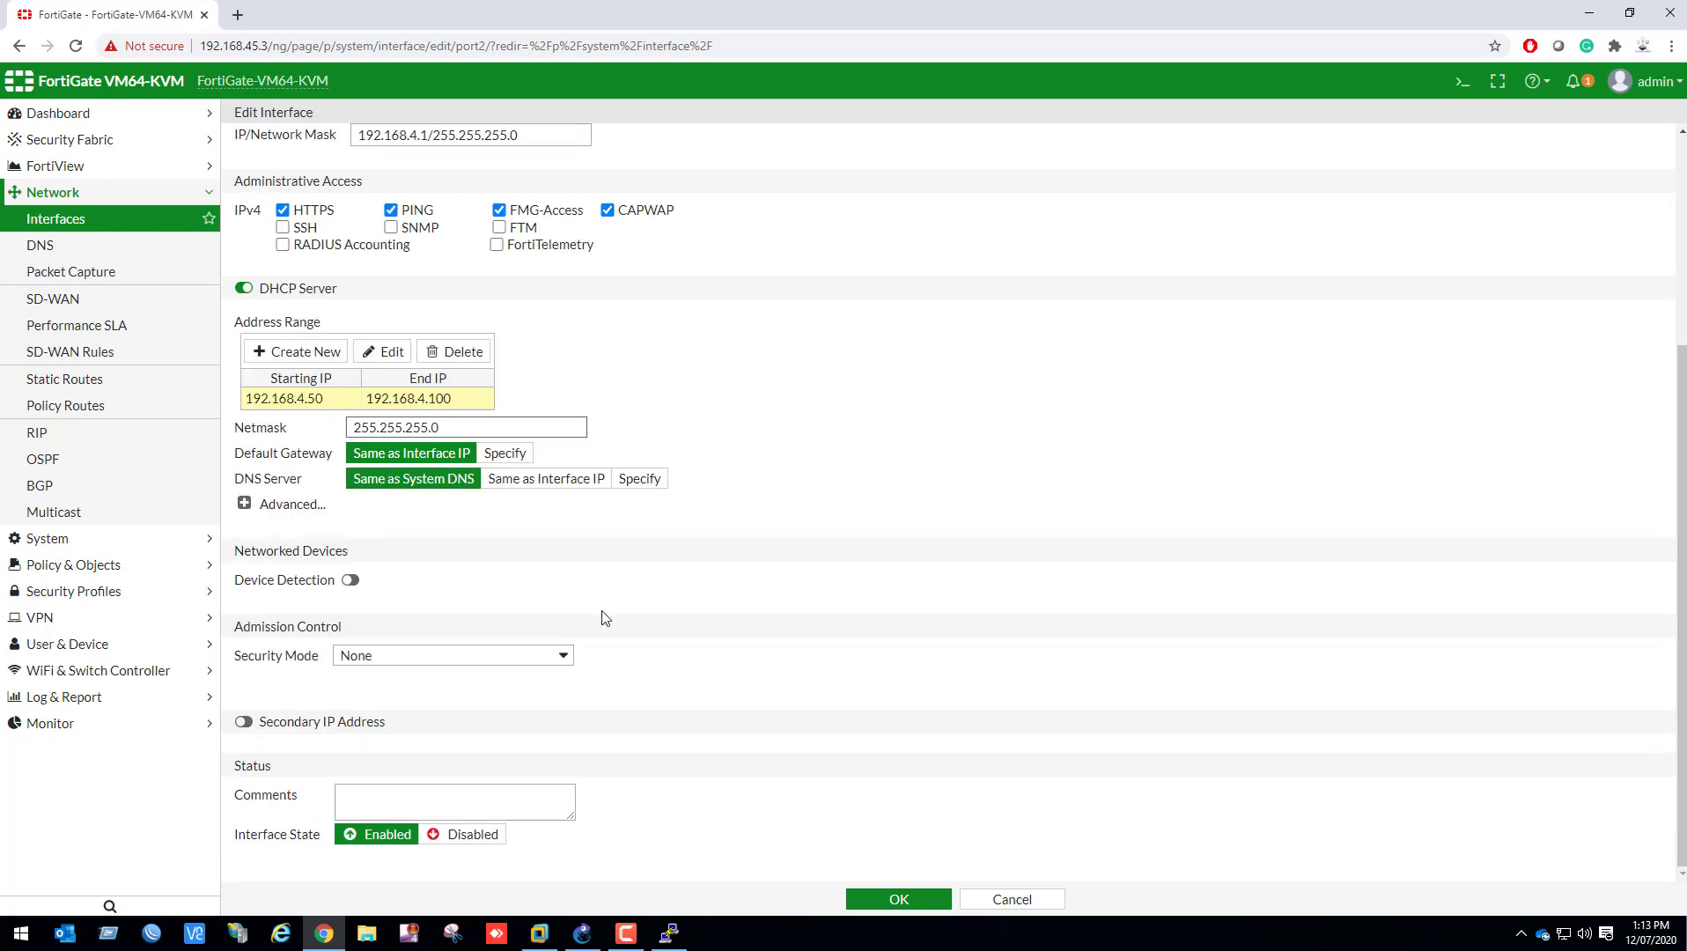
click(433, 480)
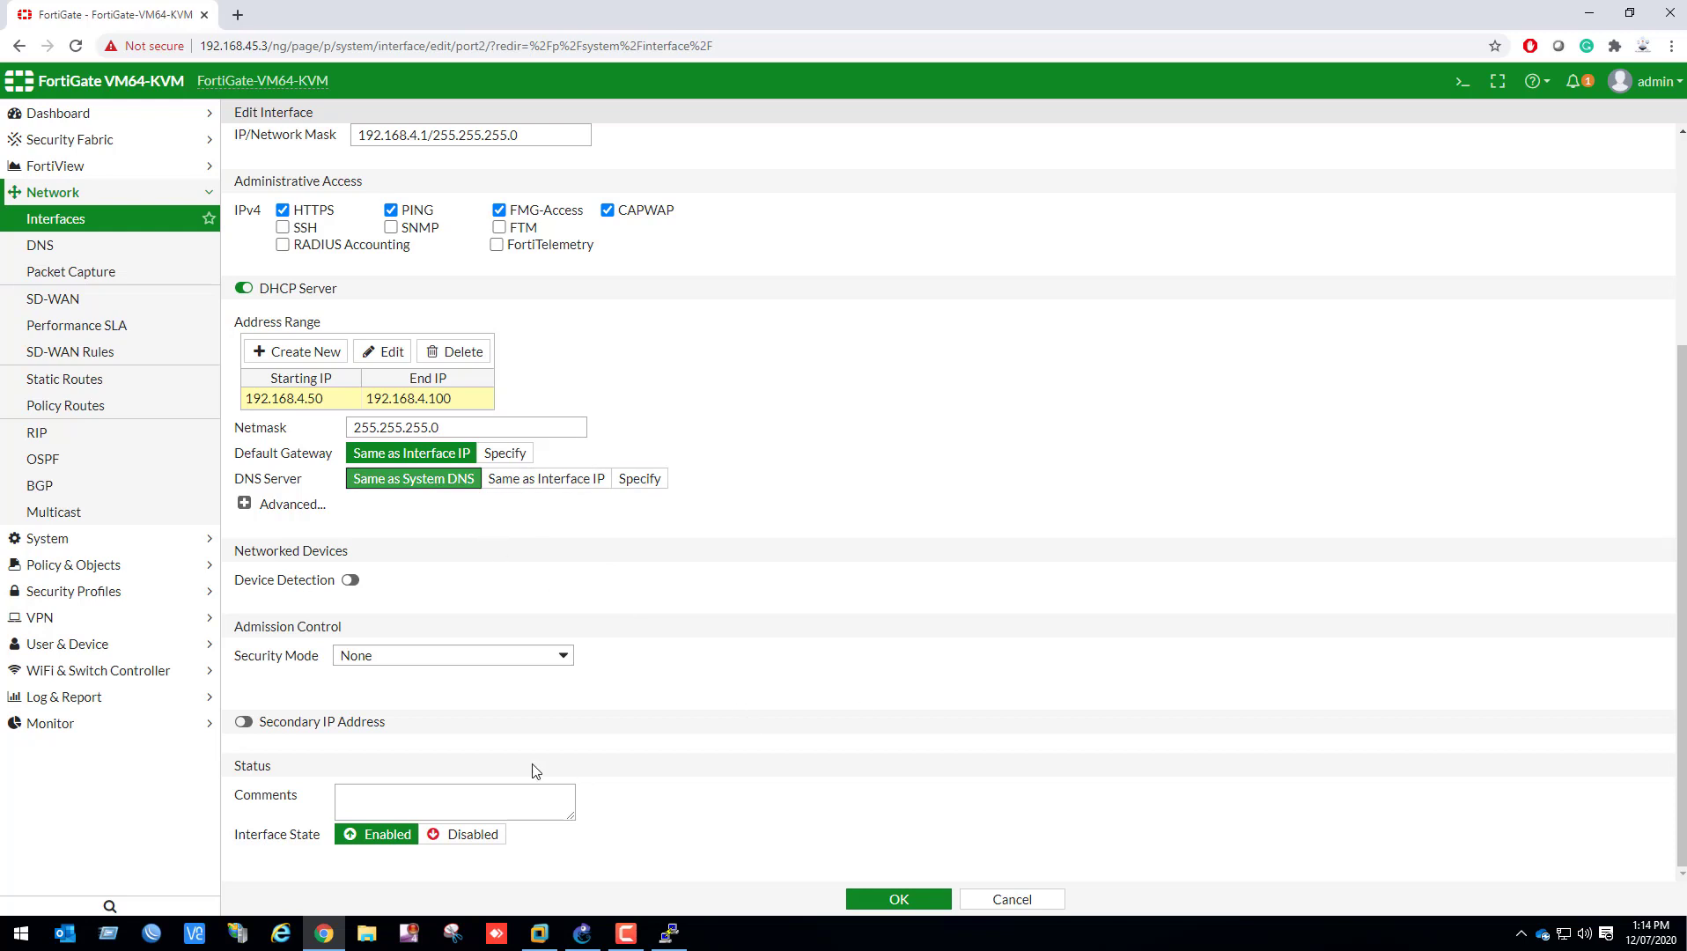
click(887, 900)
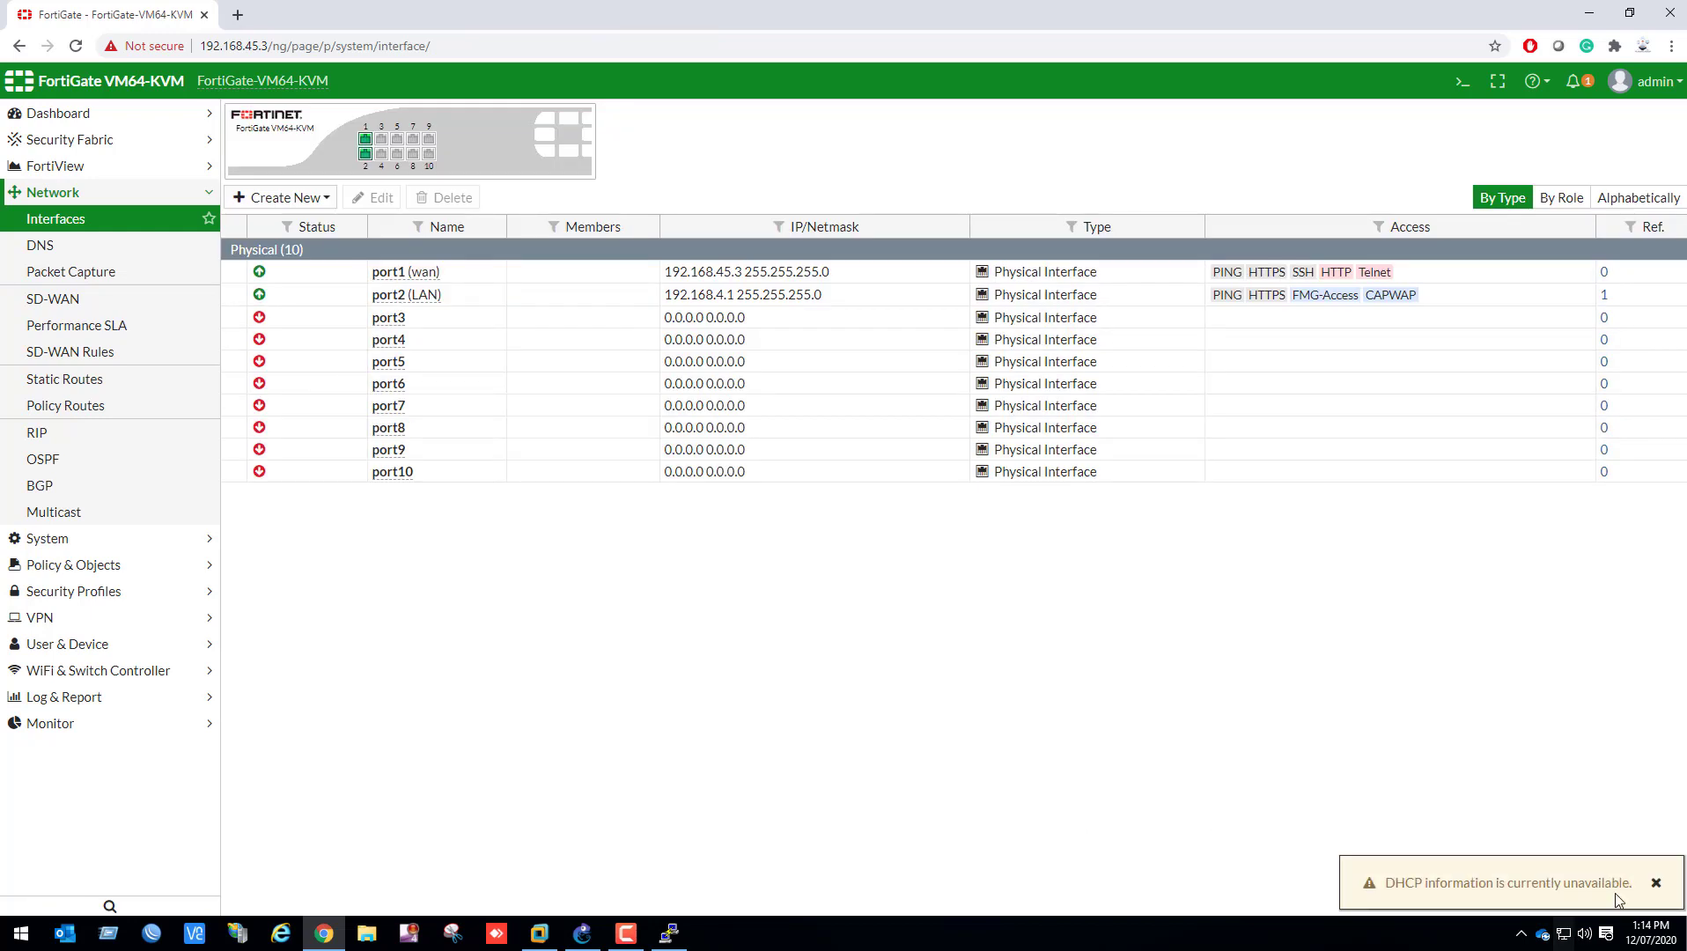
Create a default static route to 0.0.0.0/0.0.0.0 through wan (port1) with gateway 192.168.45.2
click(130, 376)
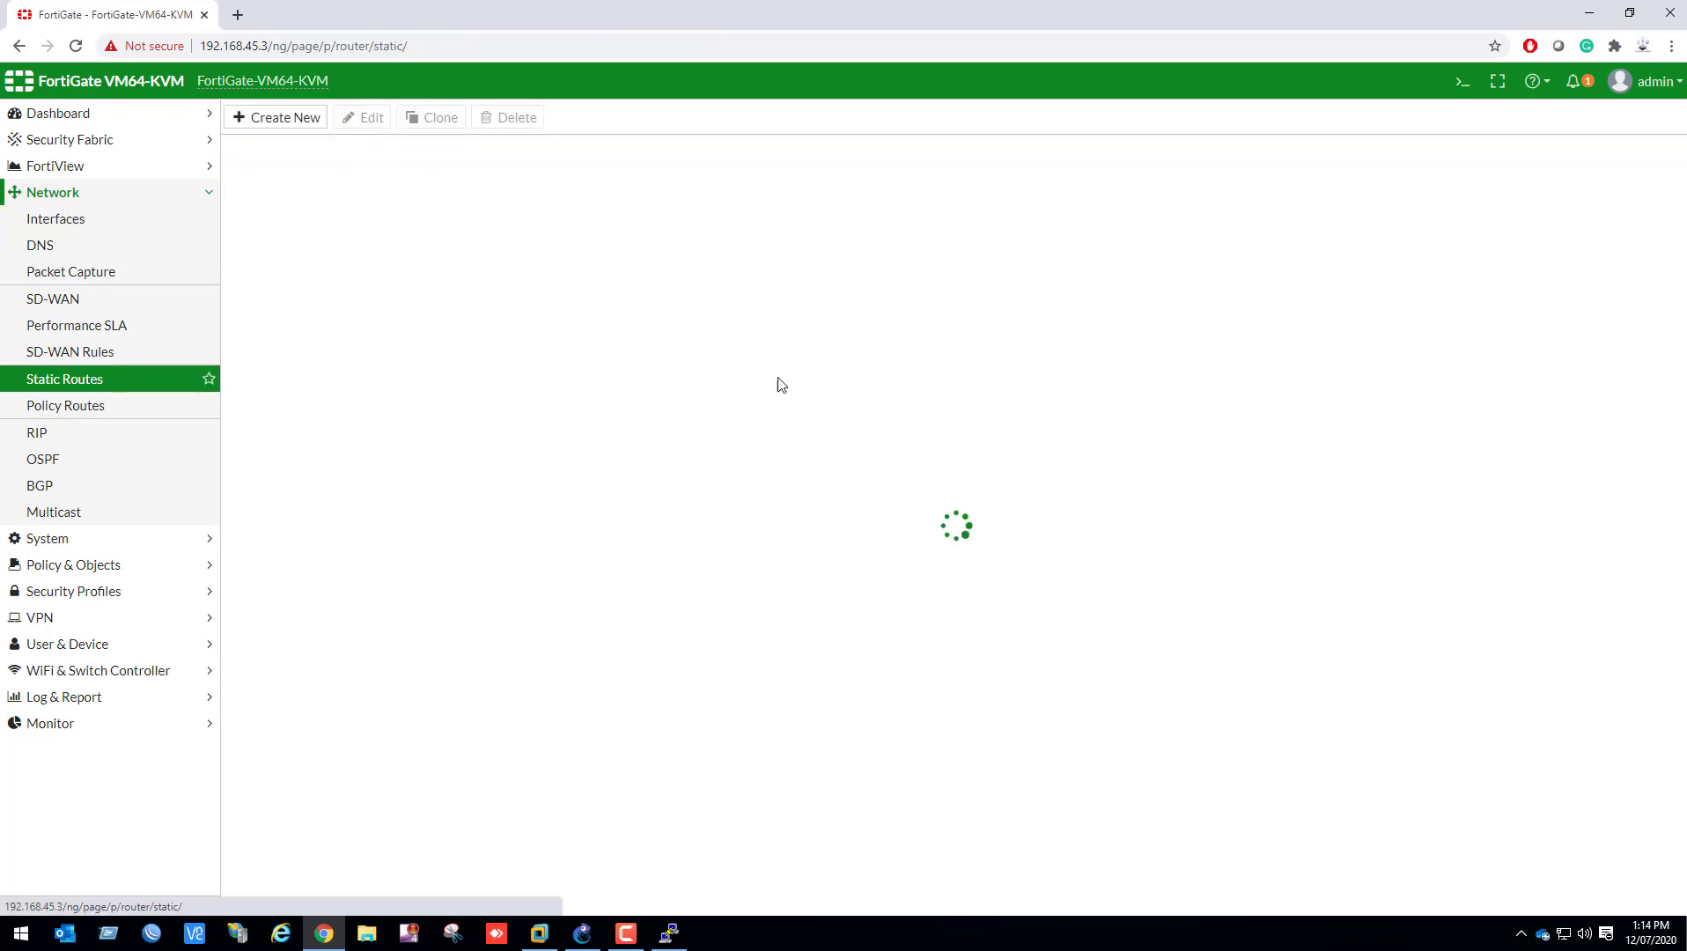
click(291, 119)
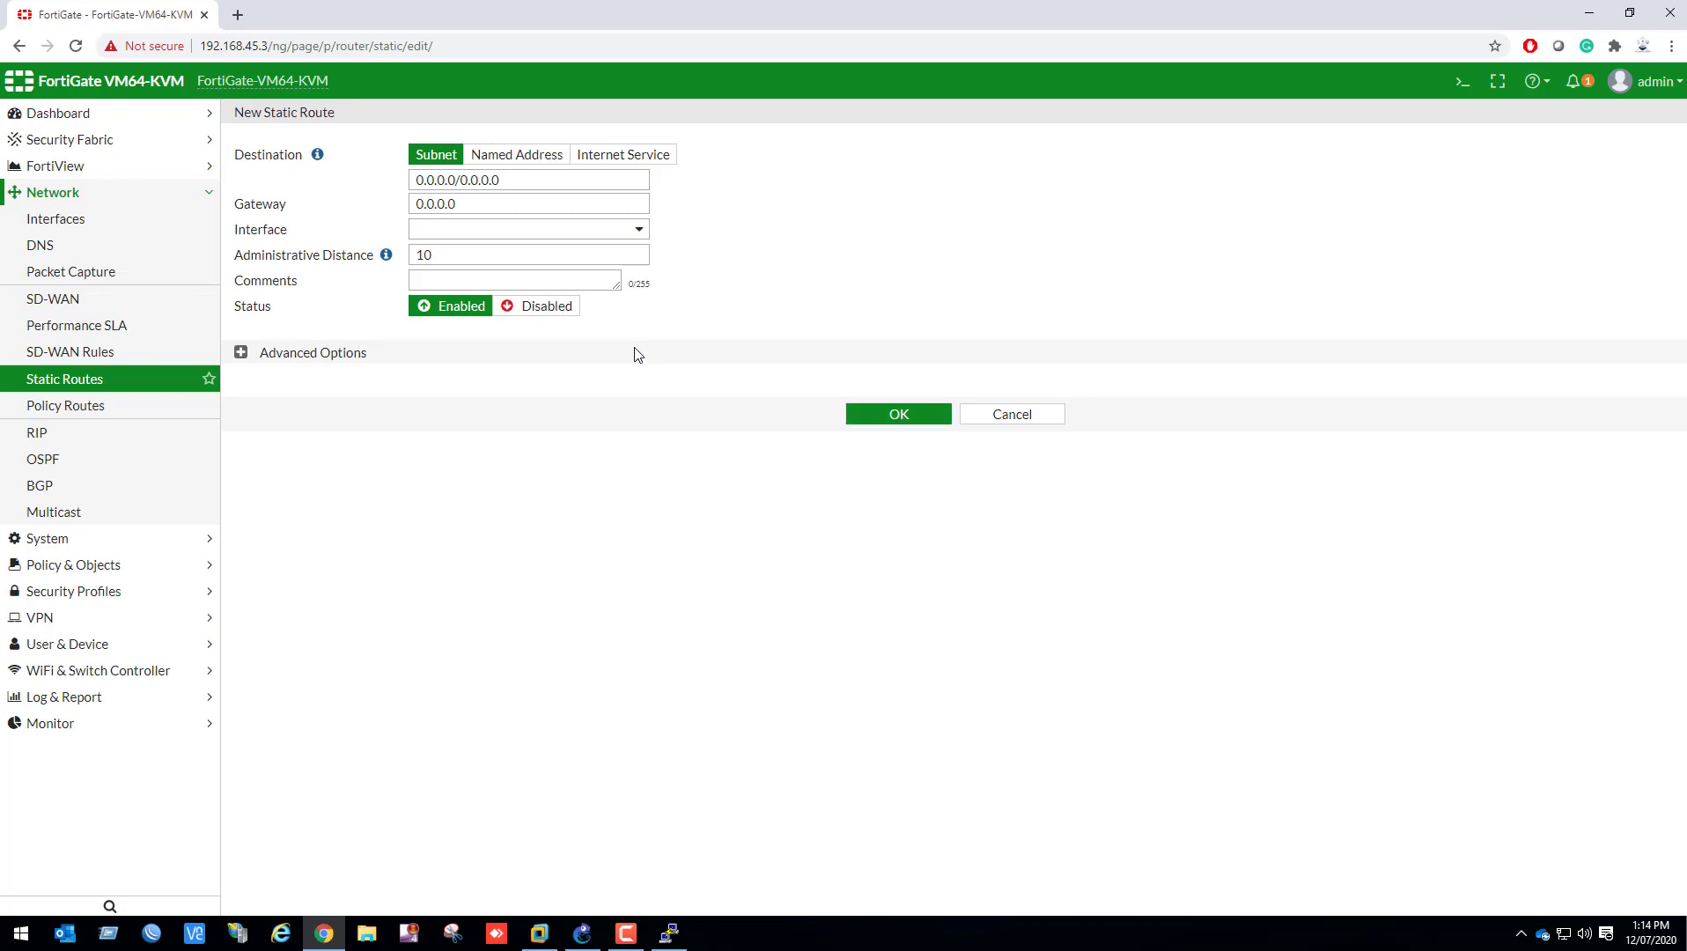
click(603, 230)
click(490, 280)
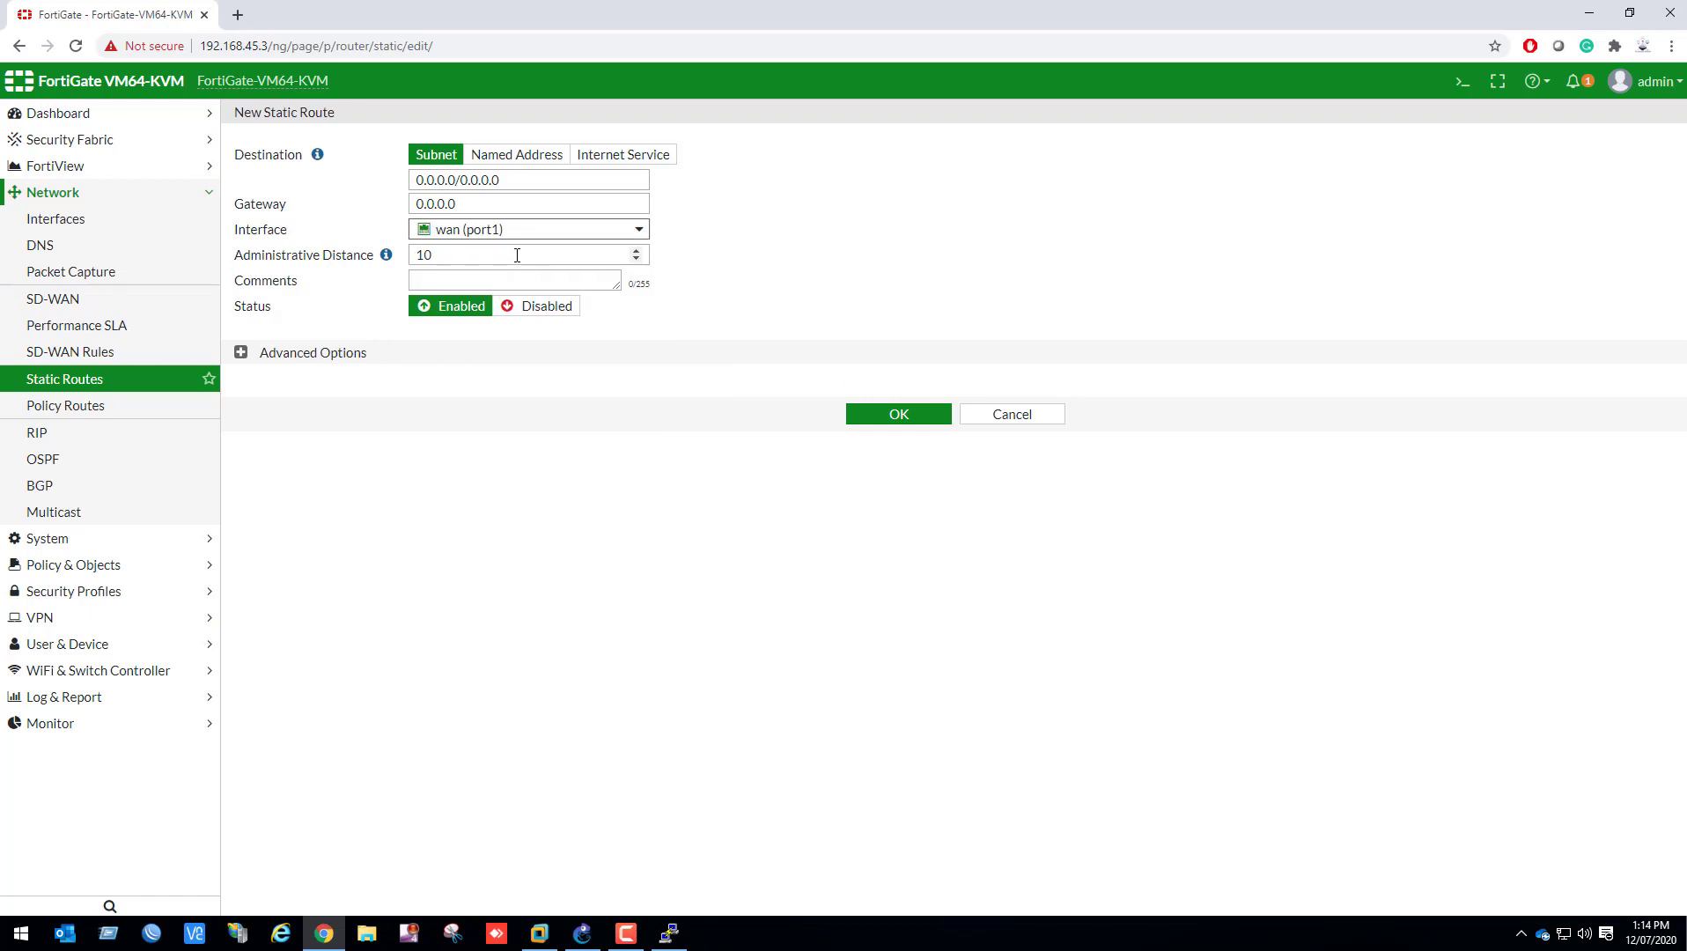
double_click(525, 205)
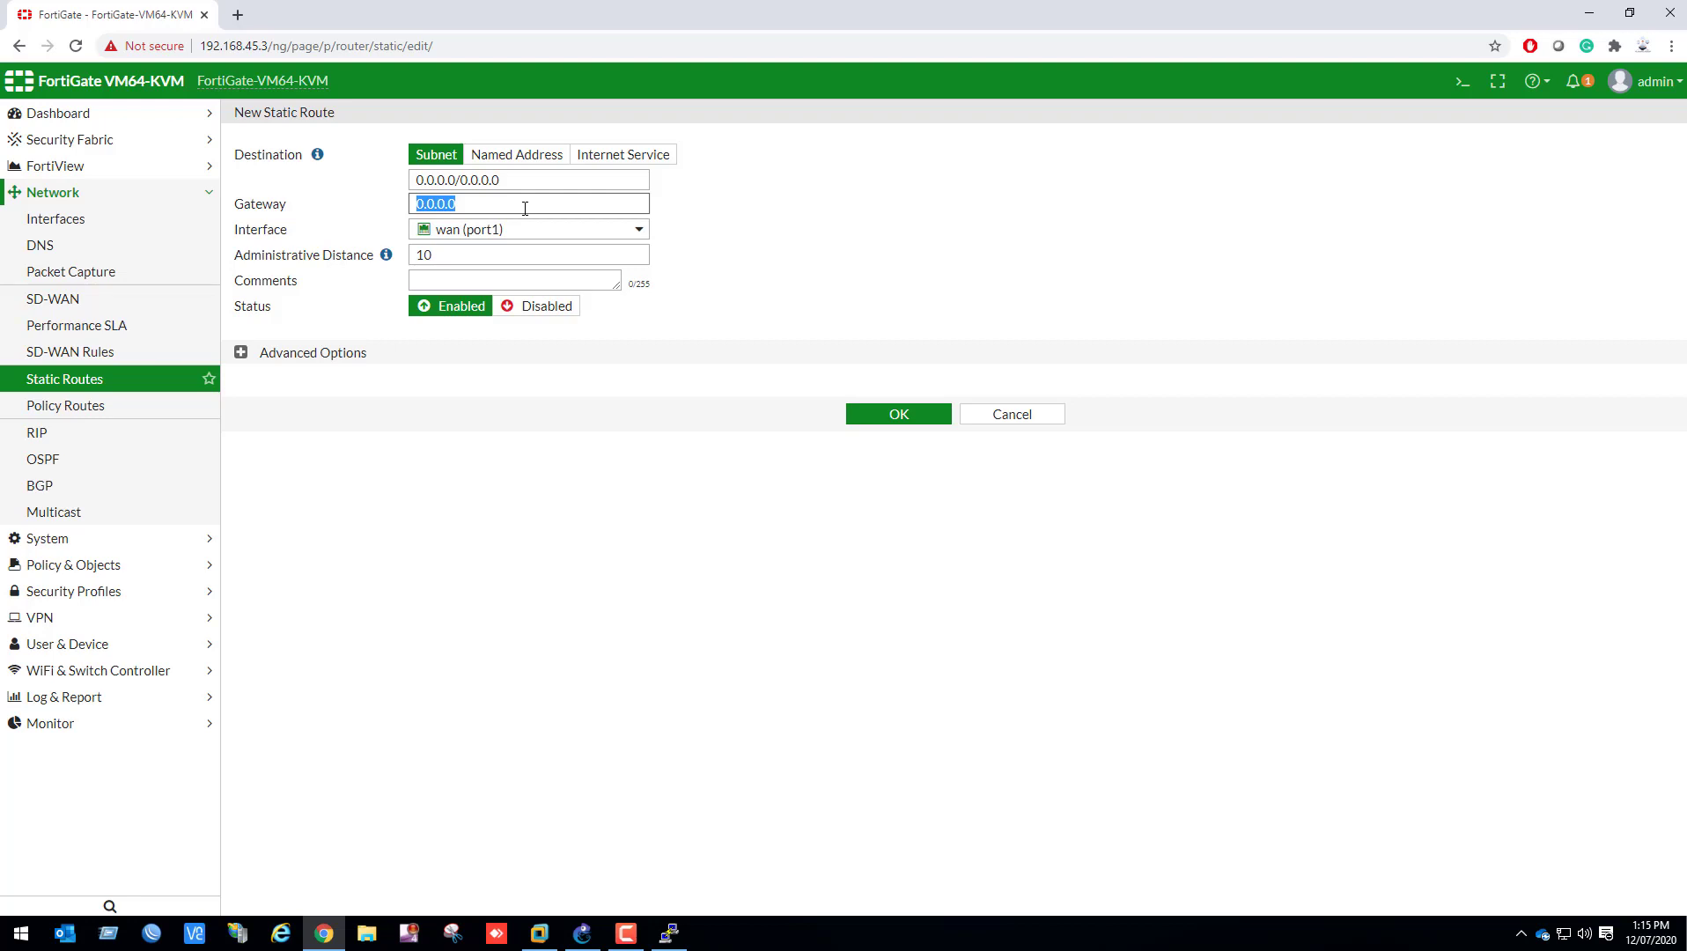
text(192.168.45.2)
click(907, 415)
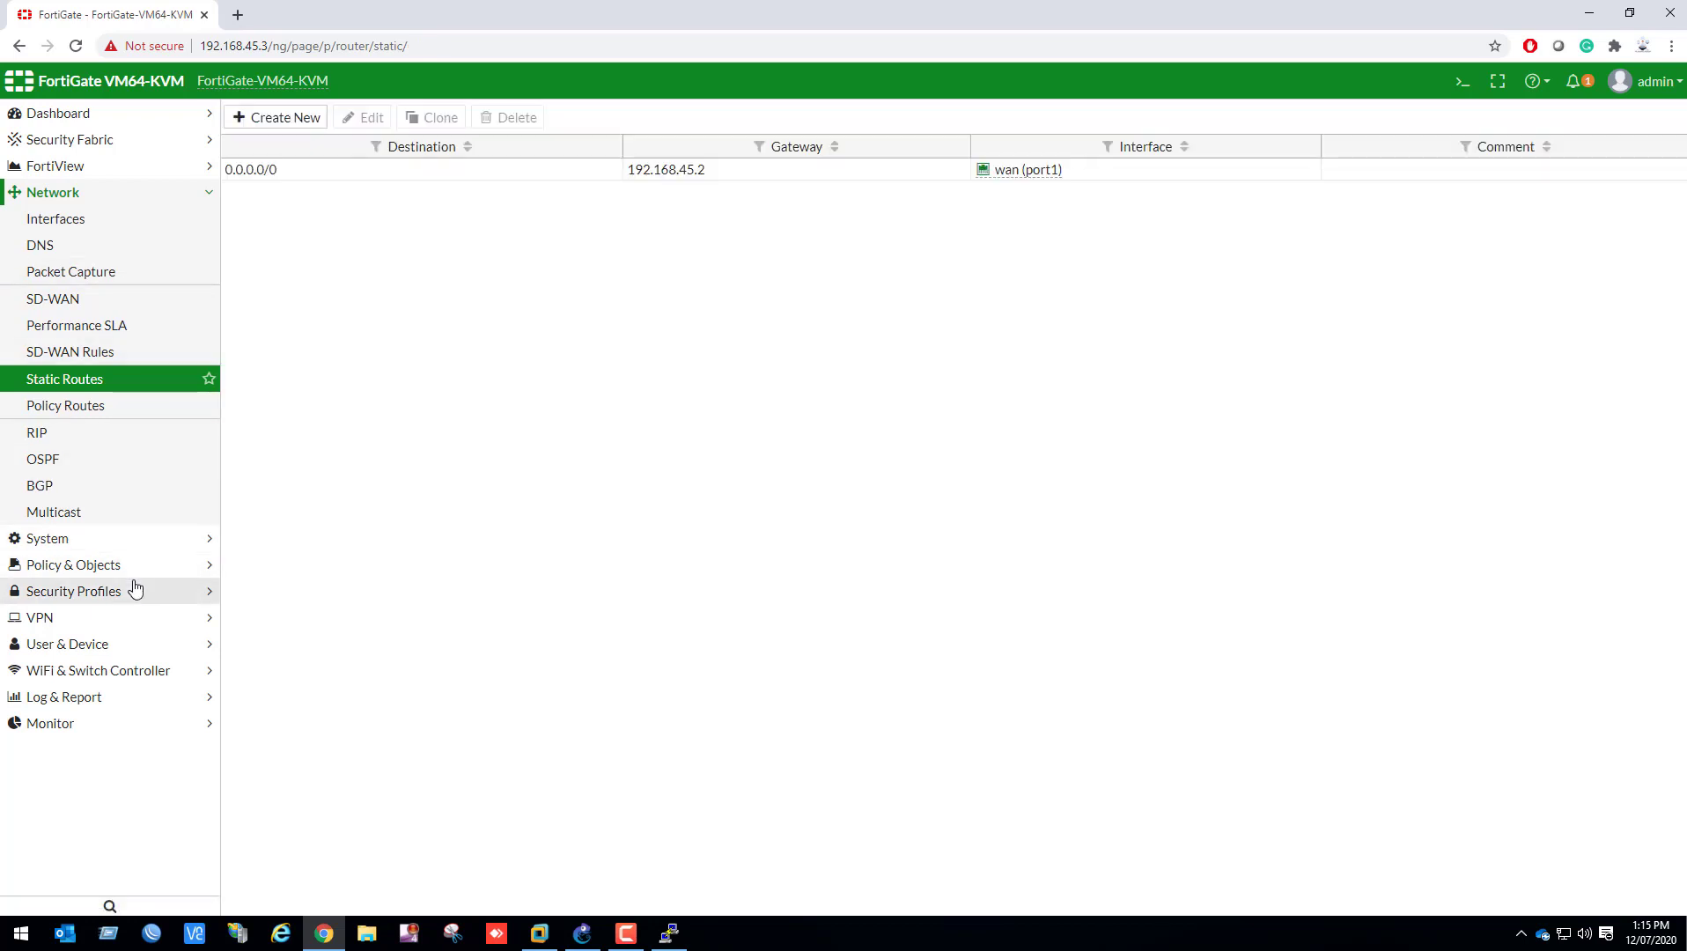
Start a new IPv4 firewall policy and name it Internet-Traffic
click(162, 566)
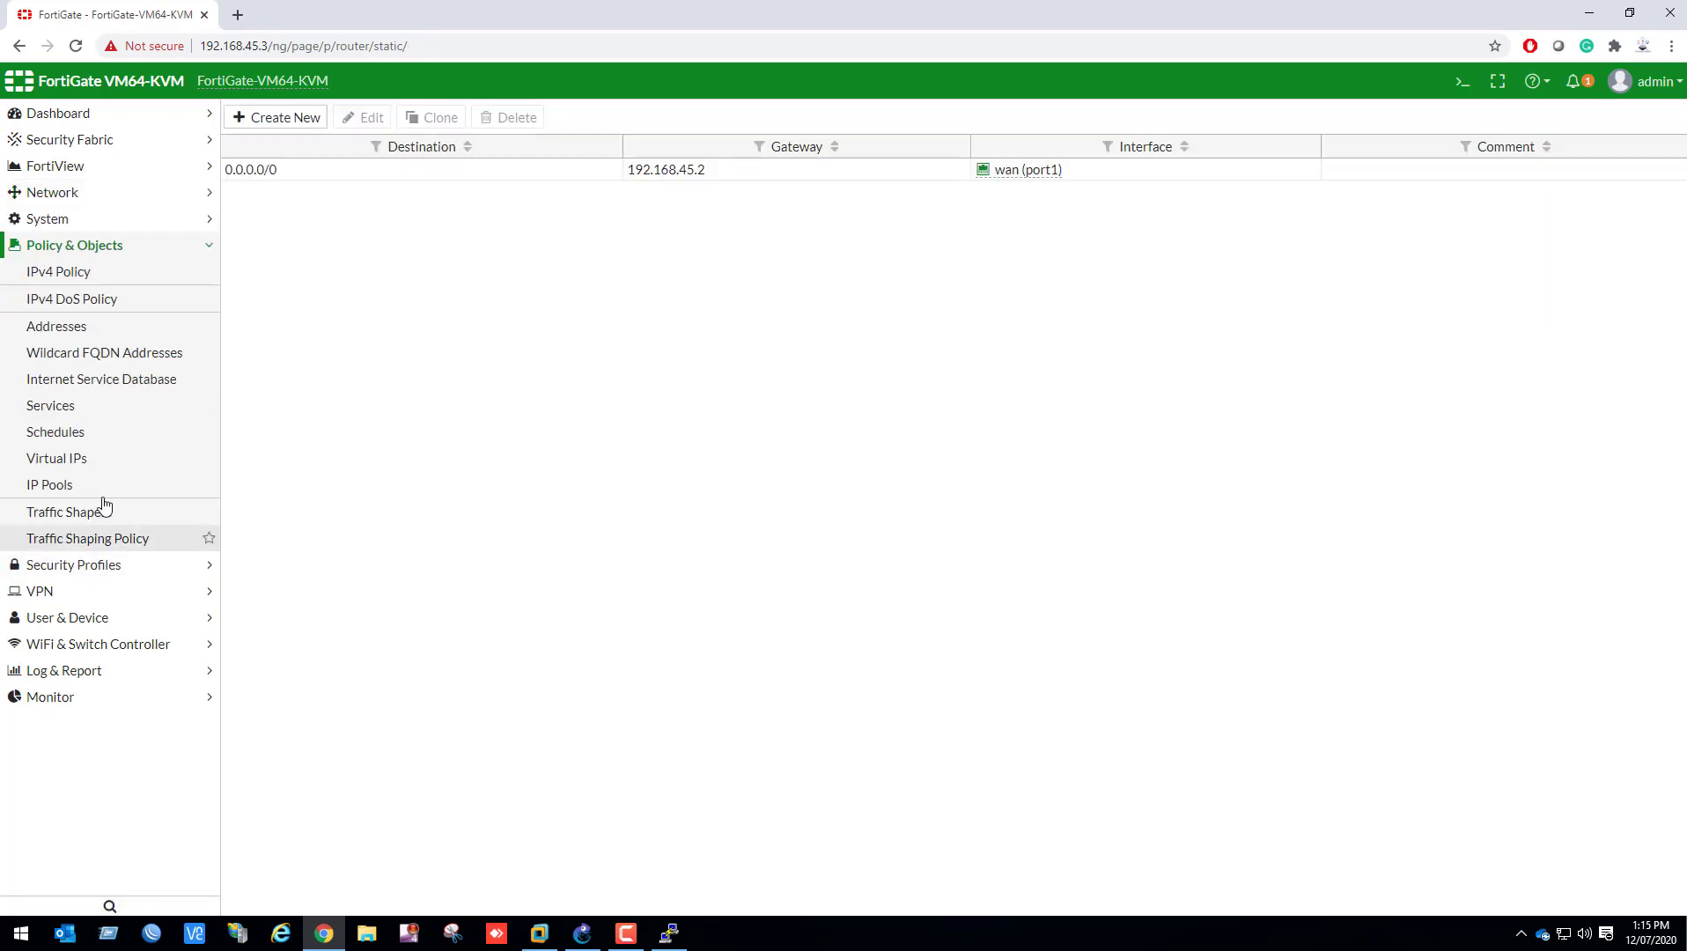
click(101, 272)
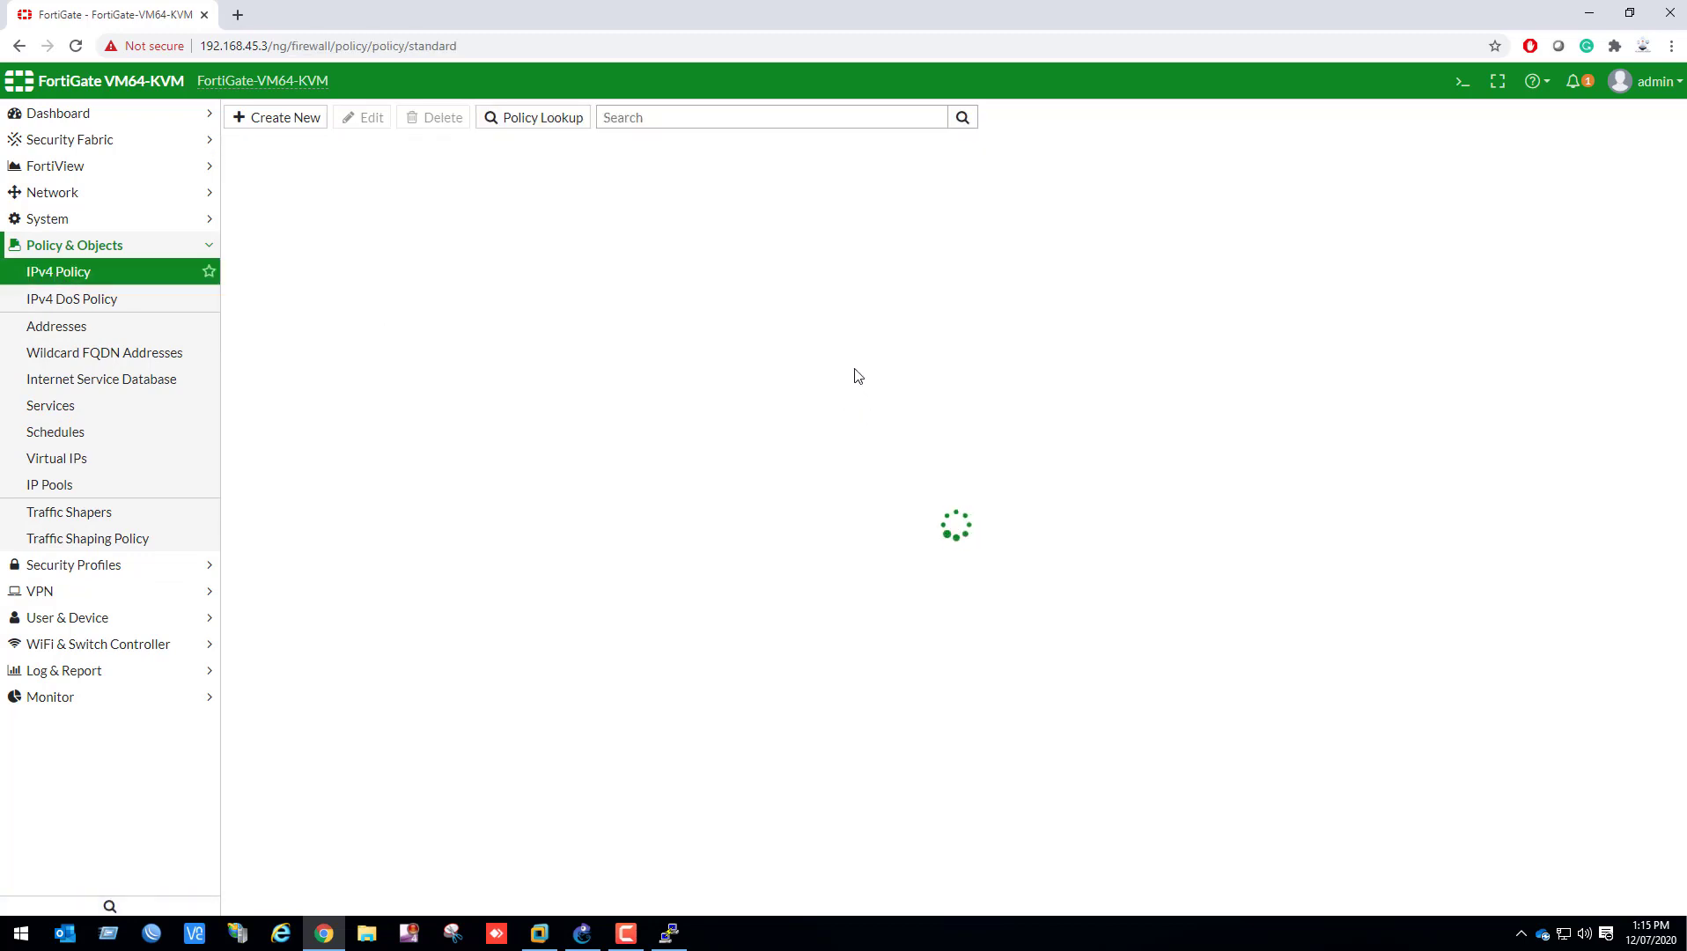
click(310, 119)
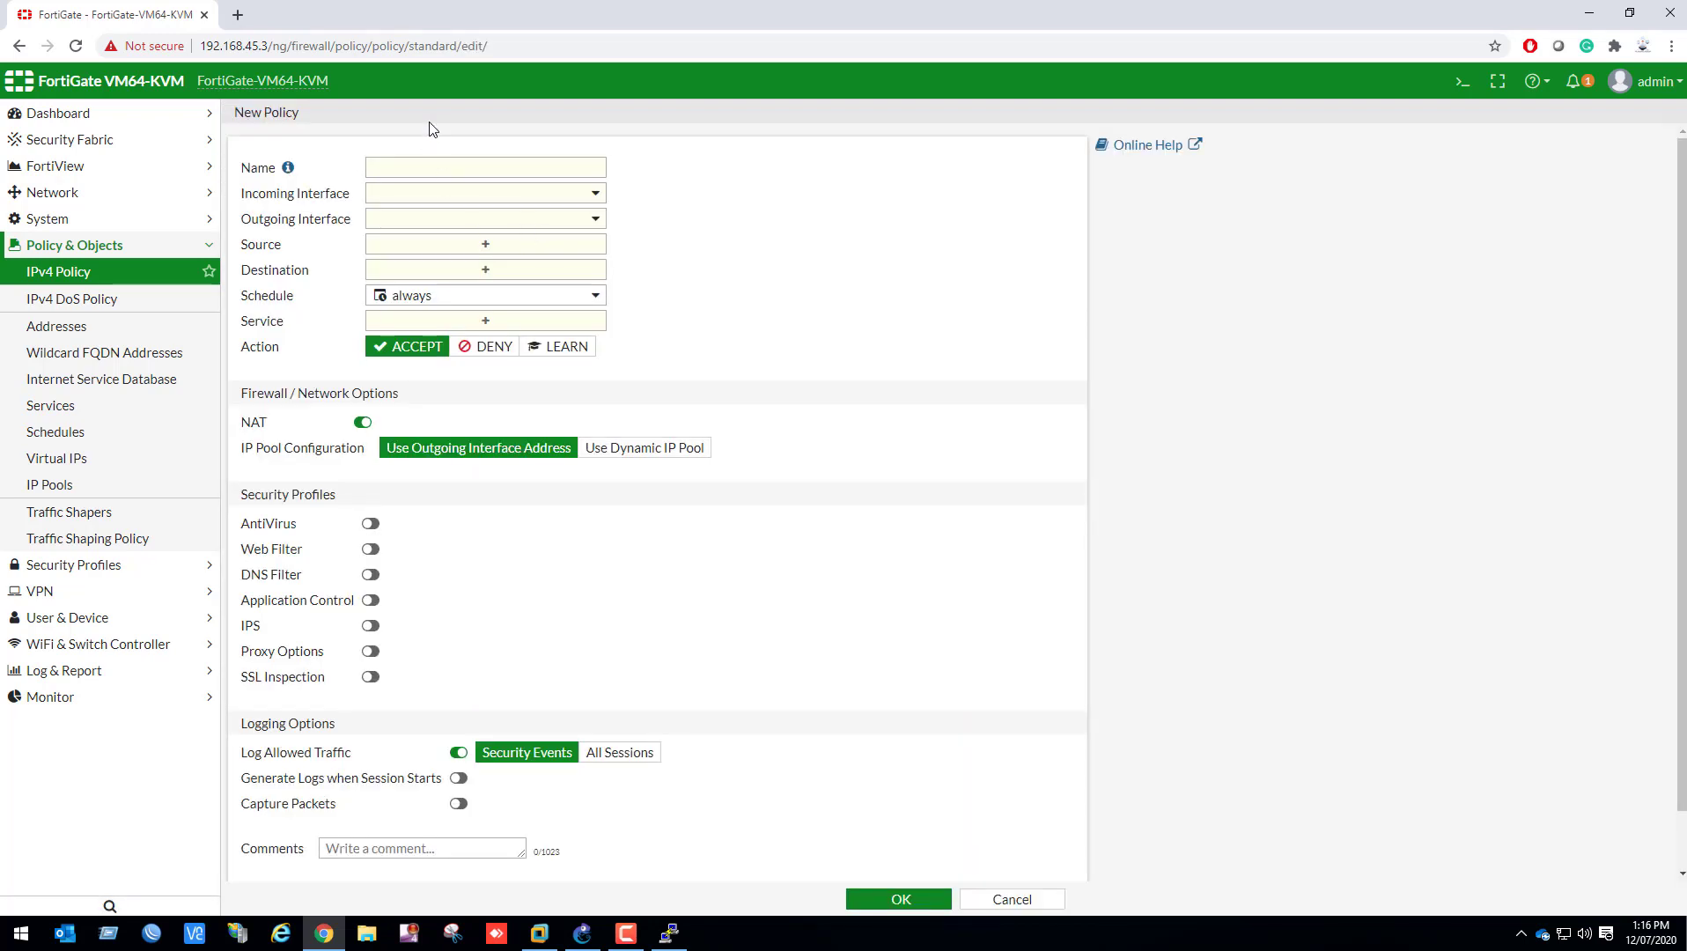
click(406, 171)
text(Inter)
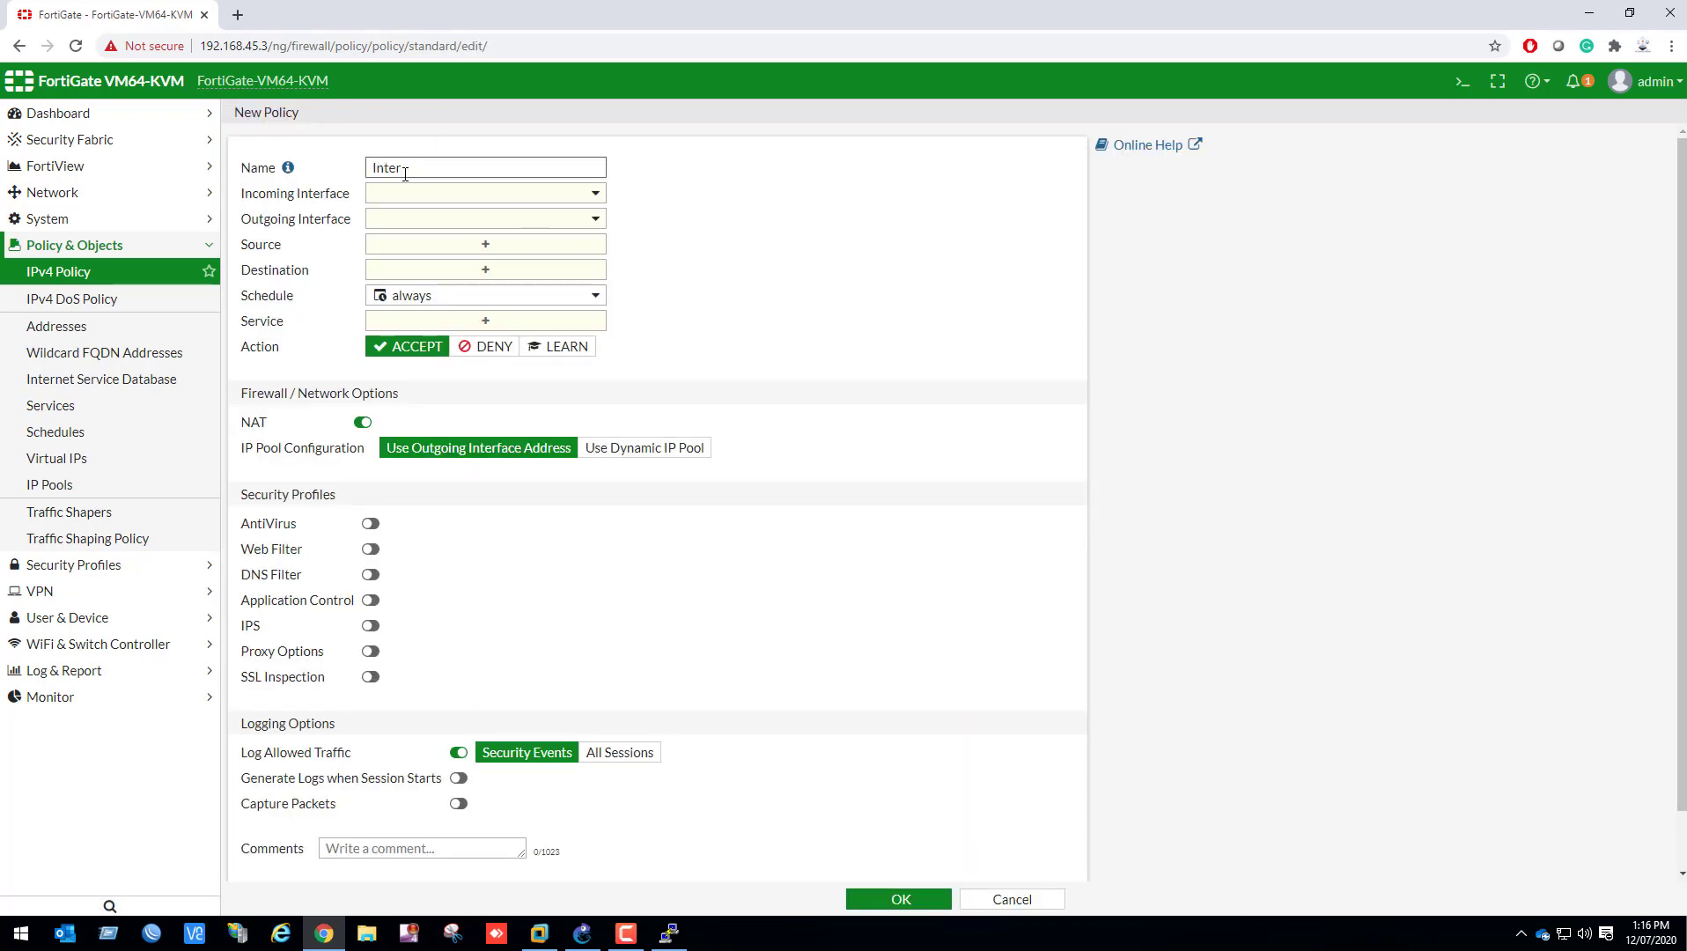
text(net-Traffic)
Set the policy's incoming interface to LAN (port2) and its outgoing interface to wan (port1)
click(594, 197)
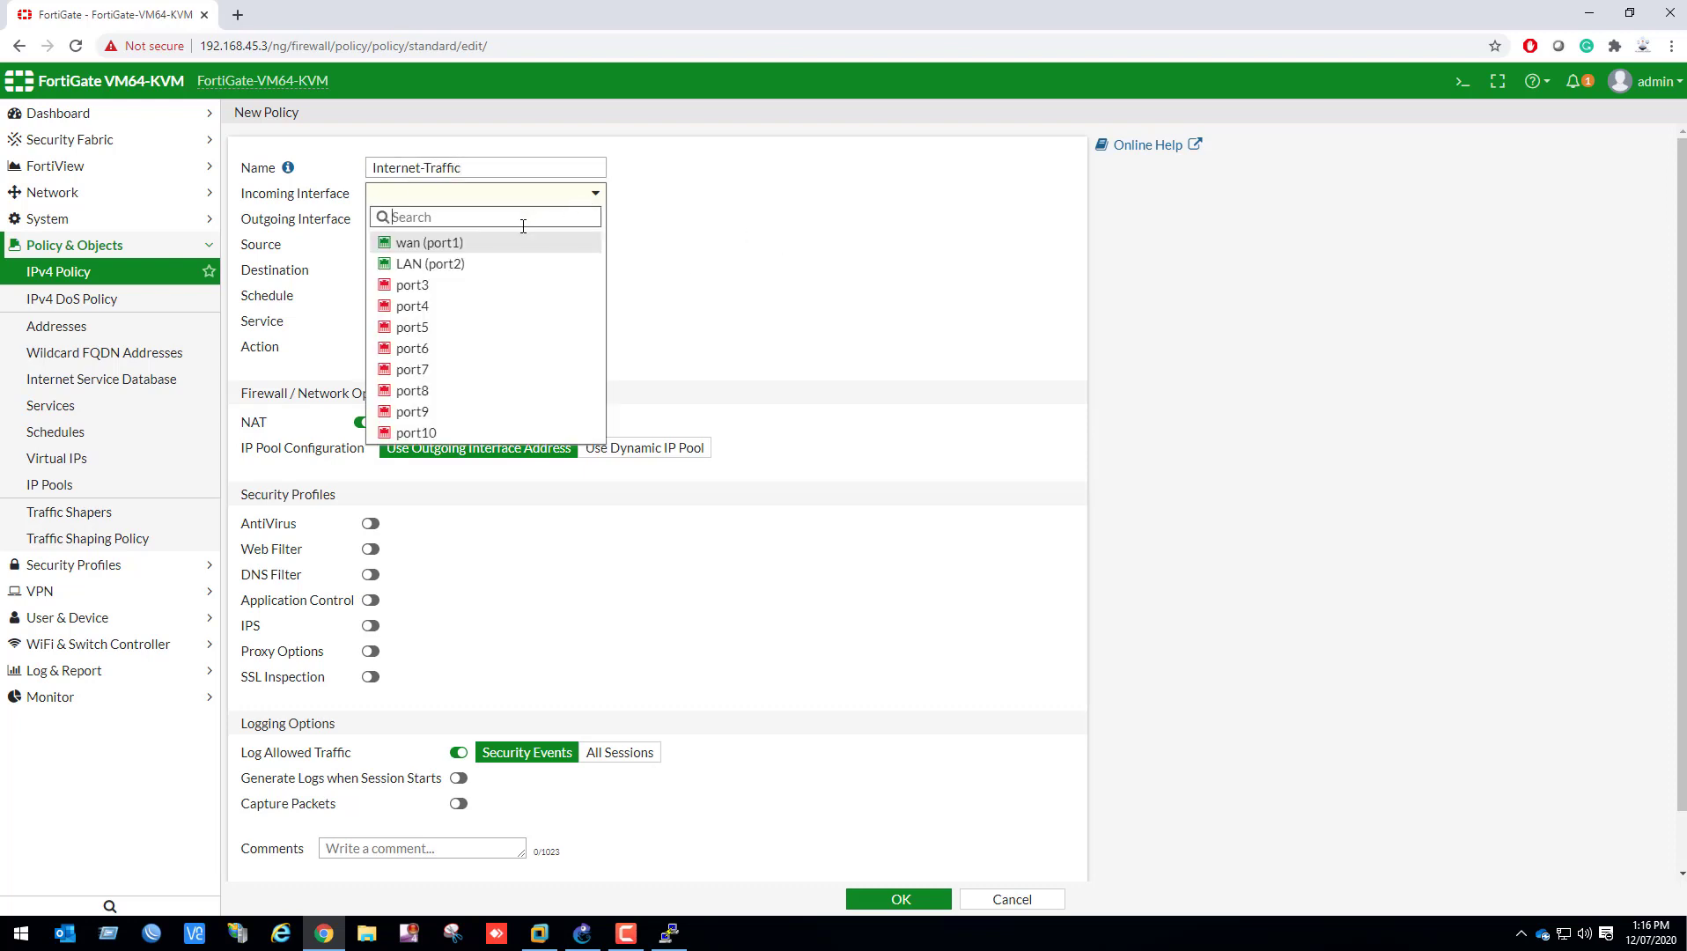
click(463, 263)
click(596, 221)
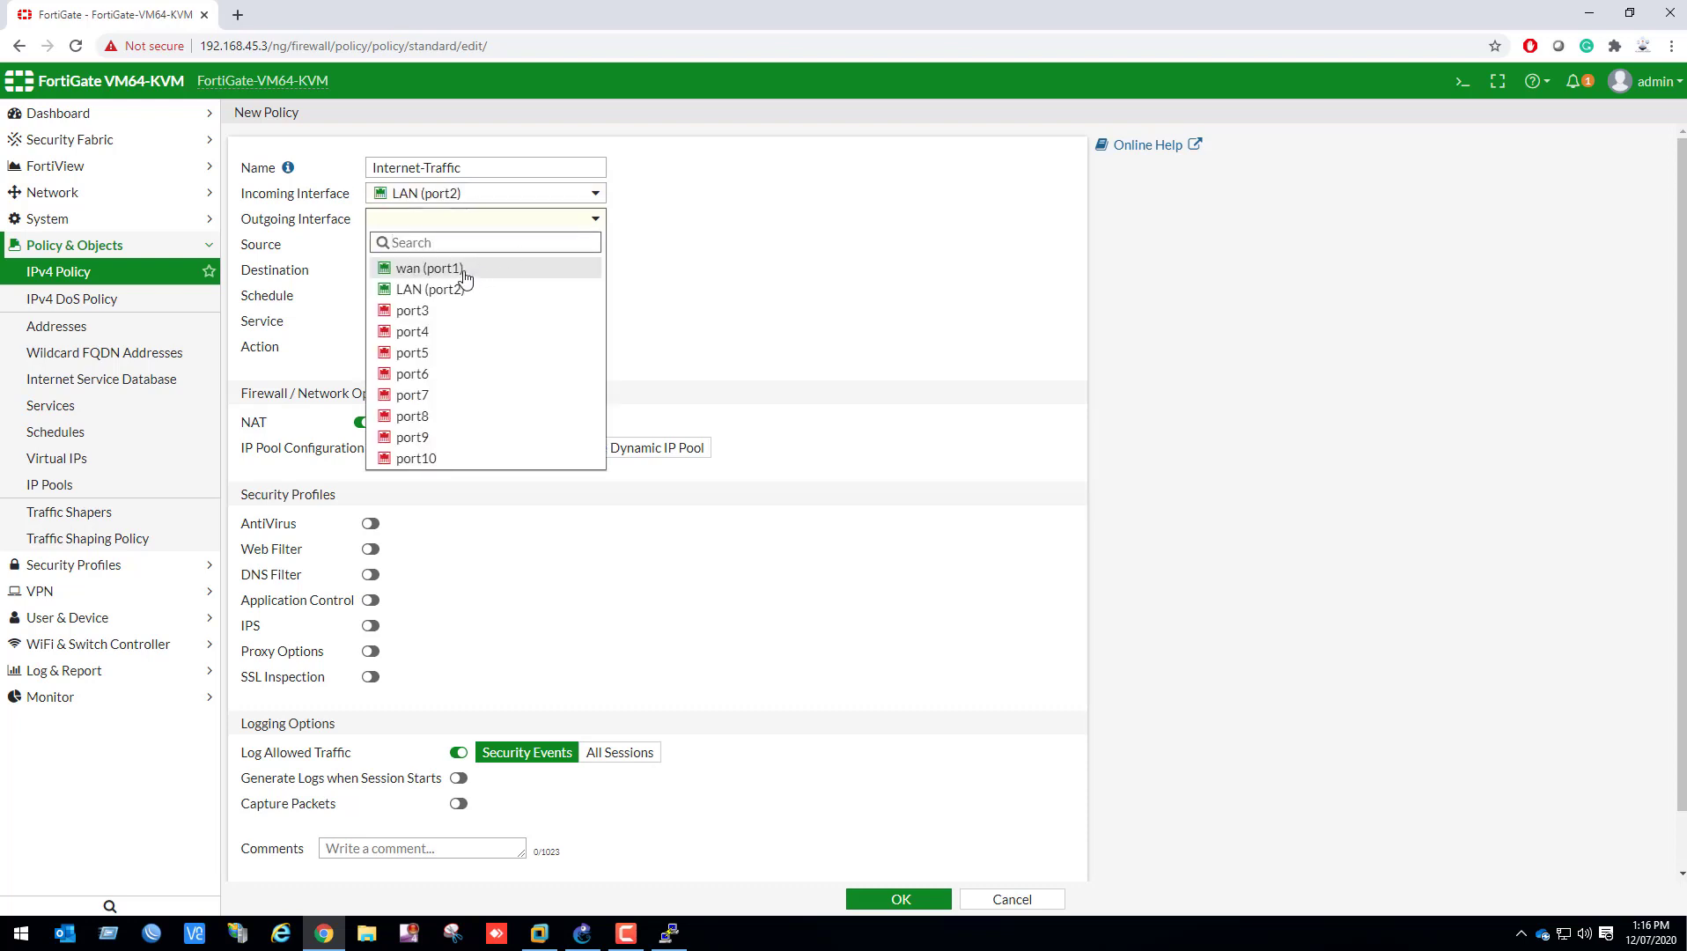
click(460, 268)
Set both the source and the destination address of the Internet-Traffic policy to all
click(483, 247)
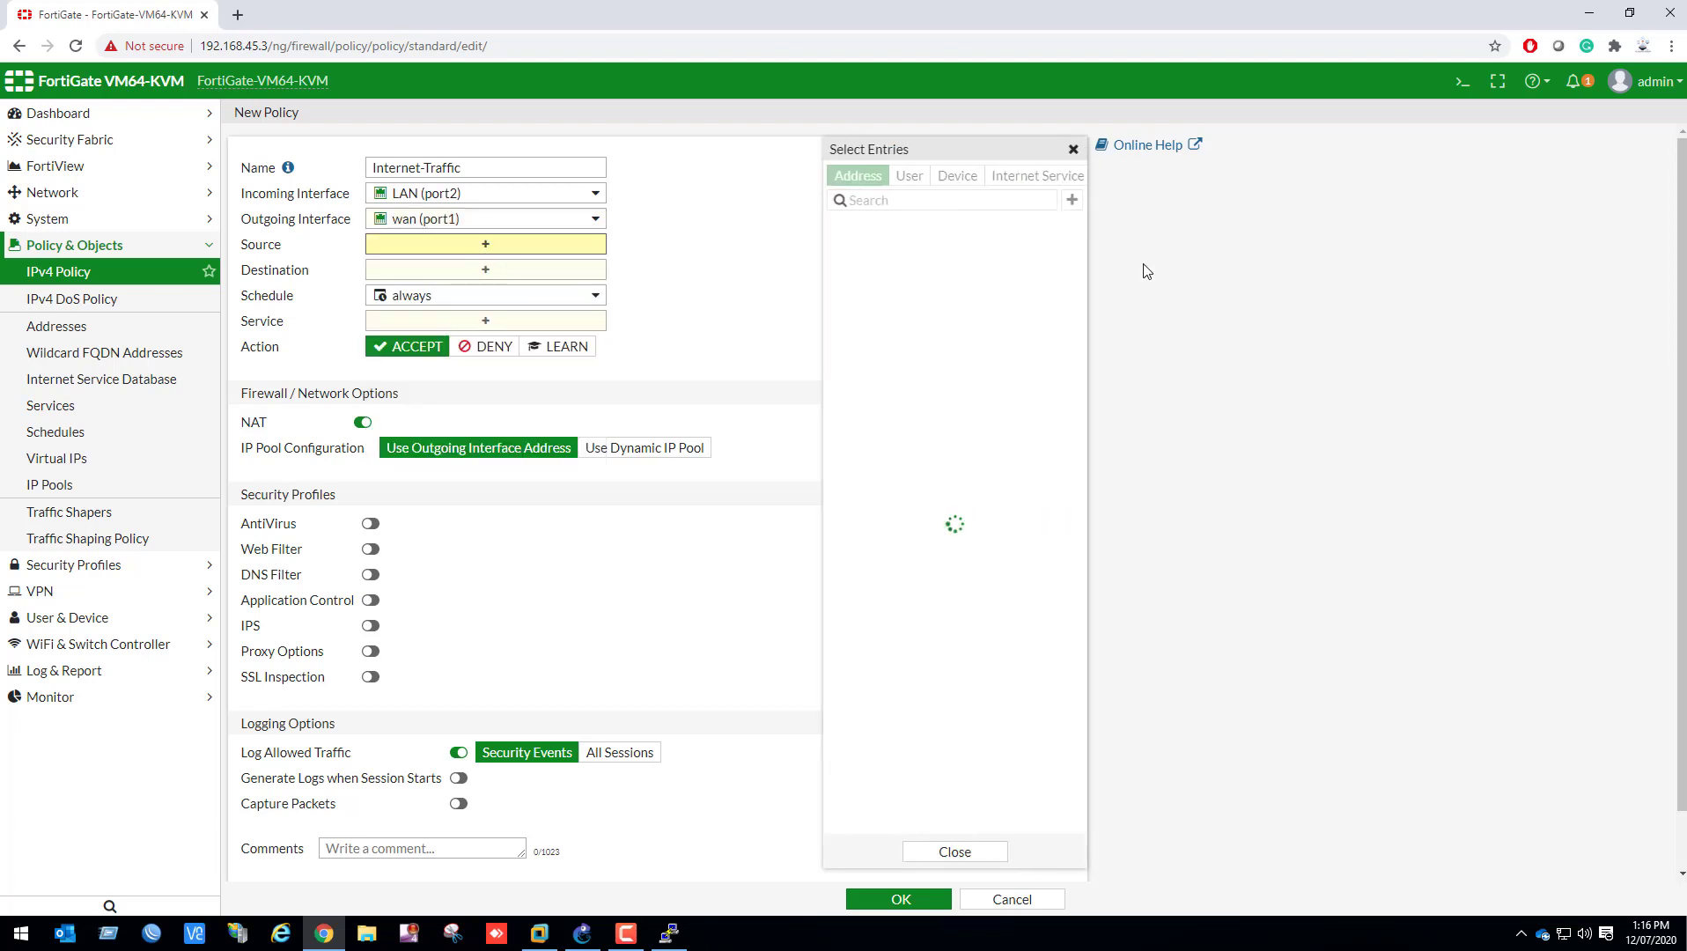
click(872, 256)
click(485, 287)
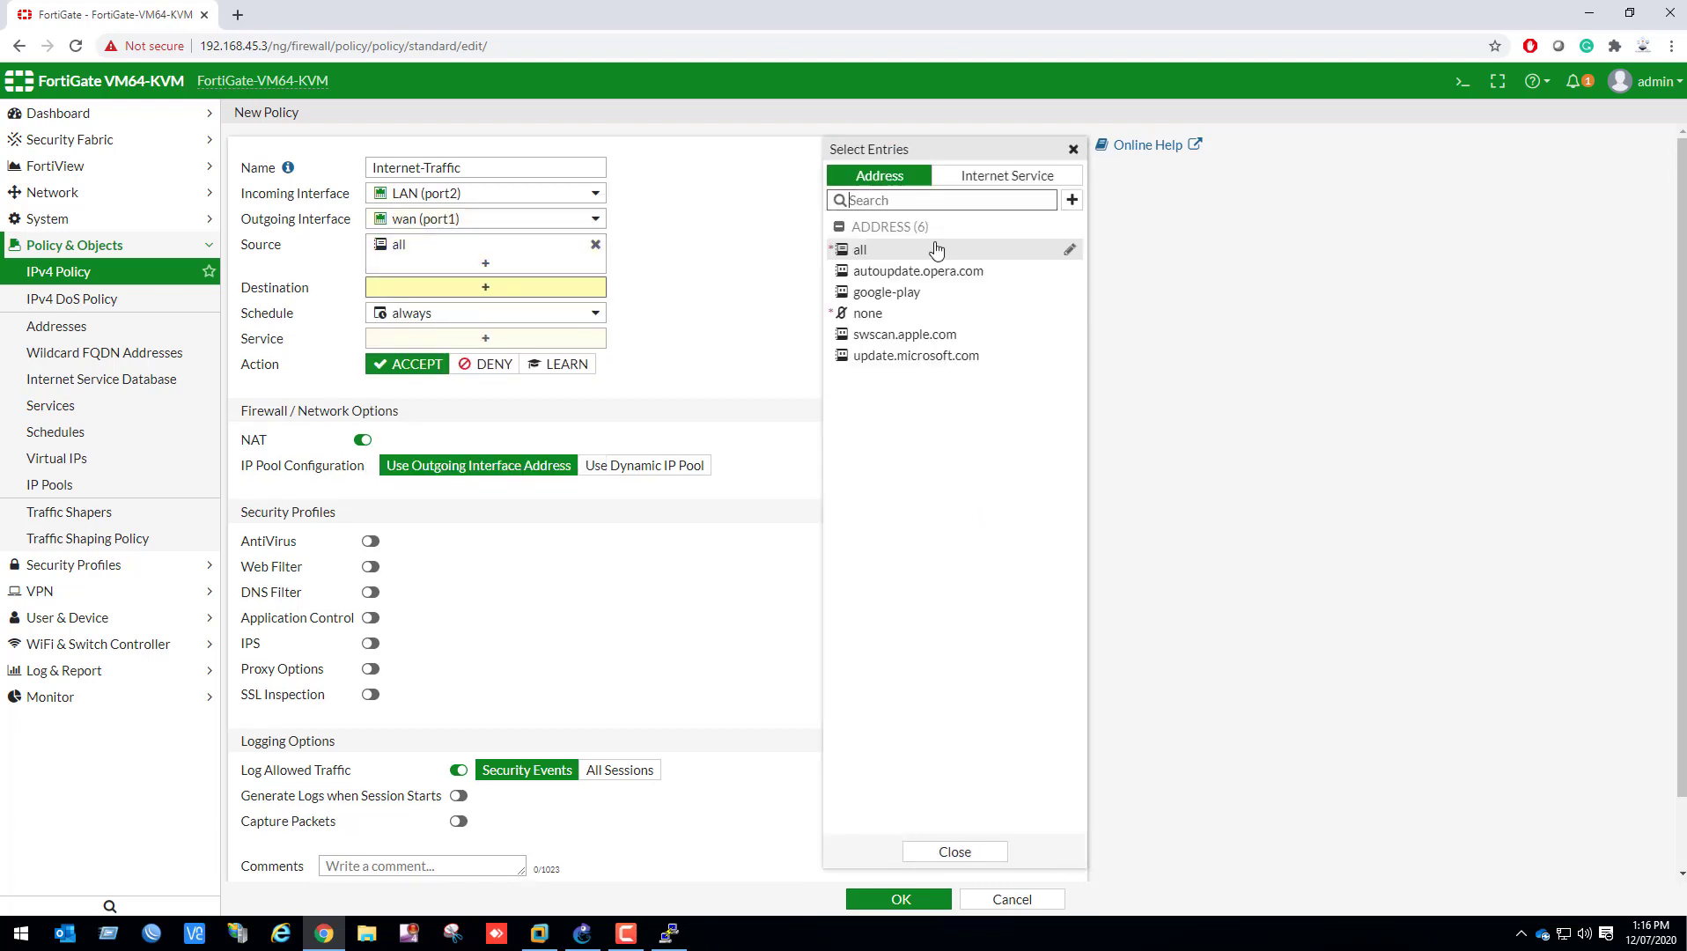
click(859, 250)
Allow the ALL service in the Internet-Traffic policy and save the policy
click(493, 356)
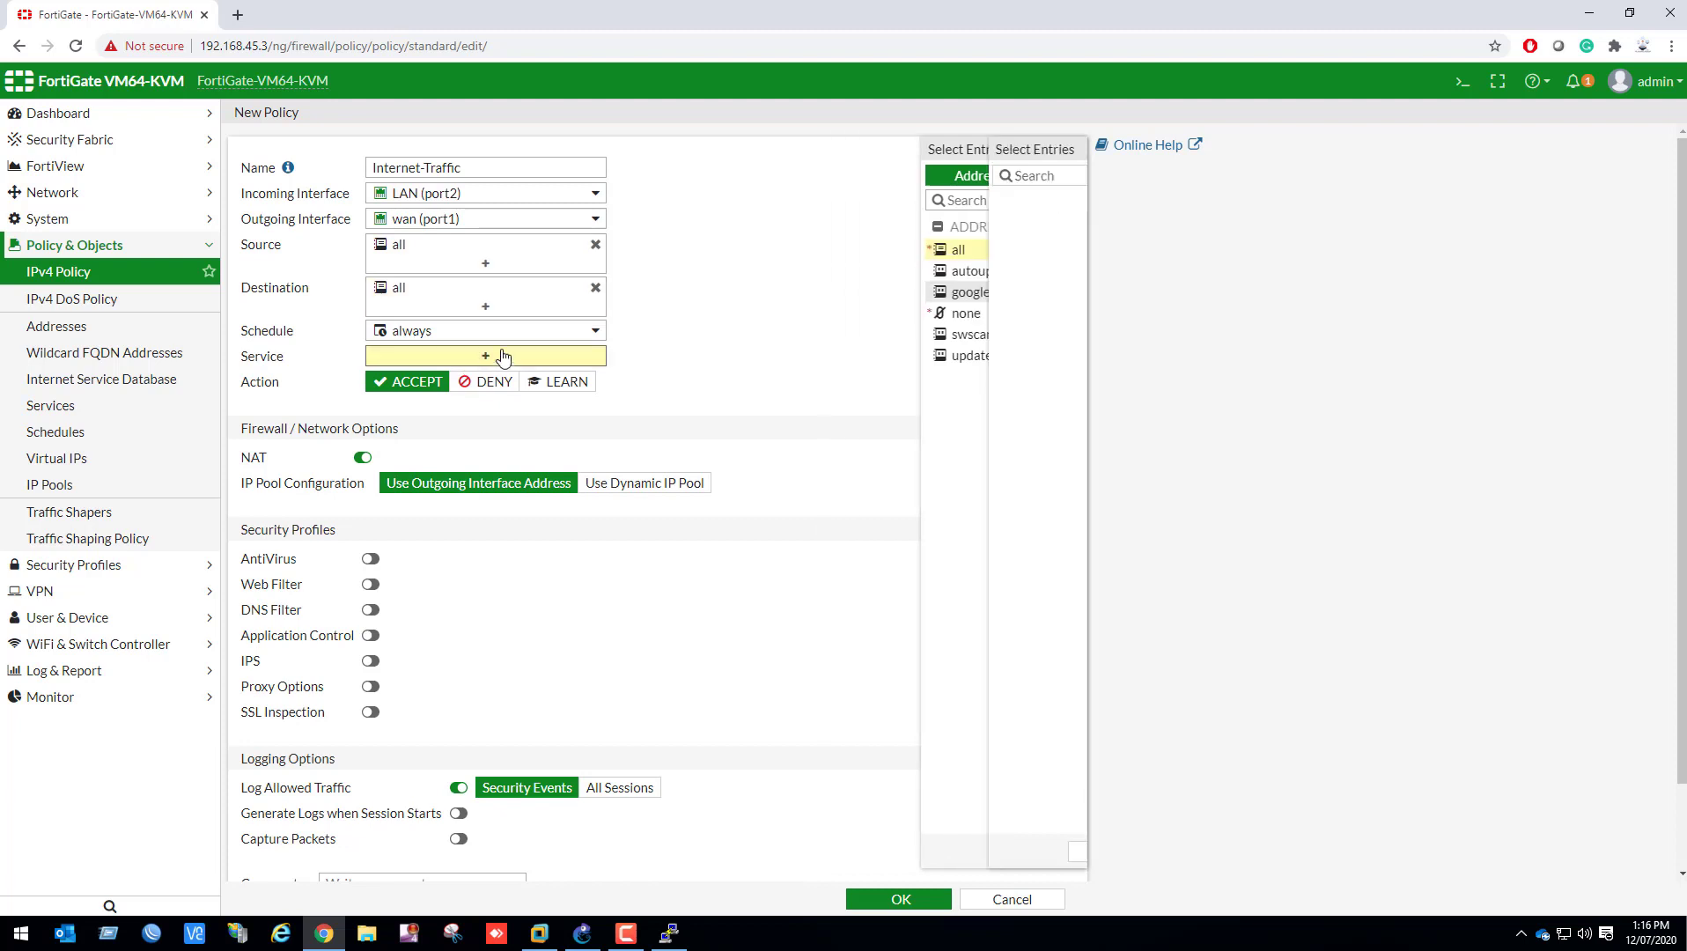
click(916, 251)
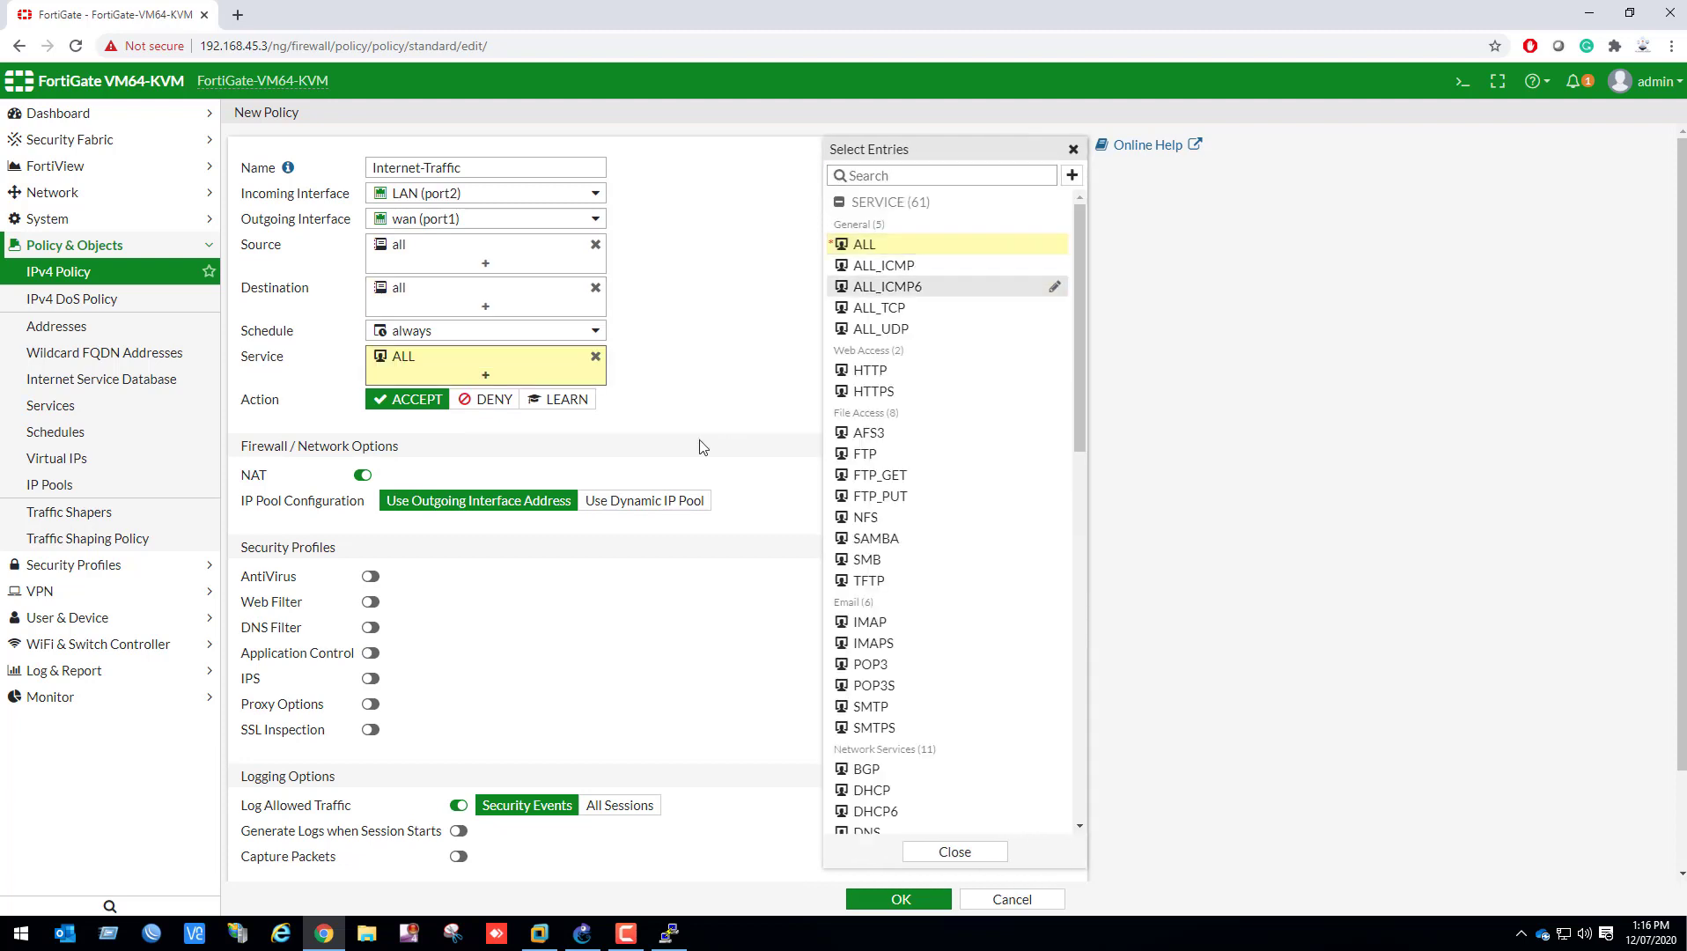
click(1073, 151)
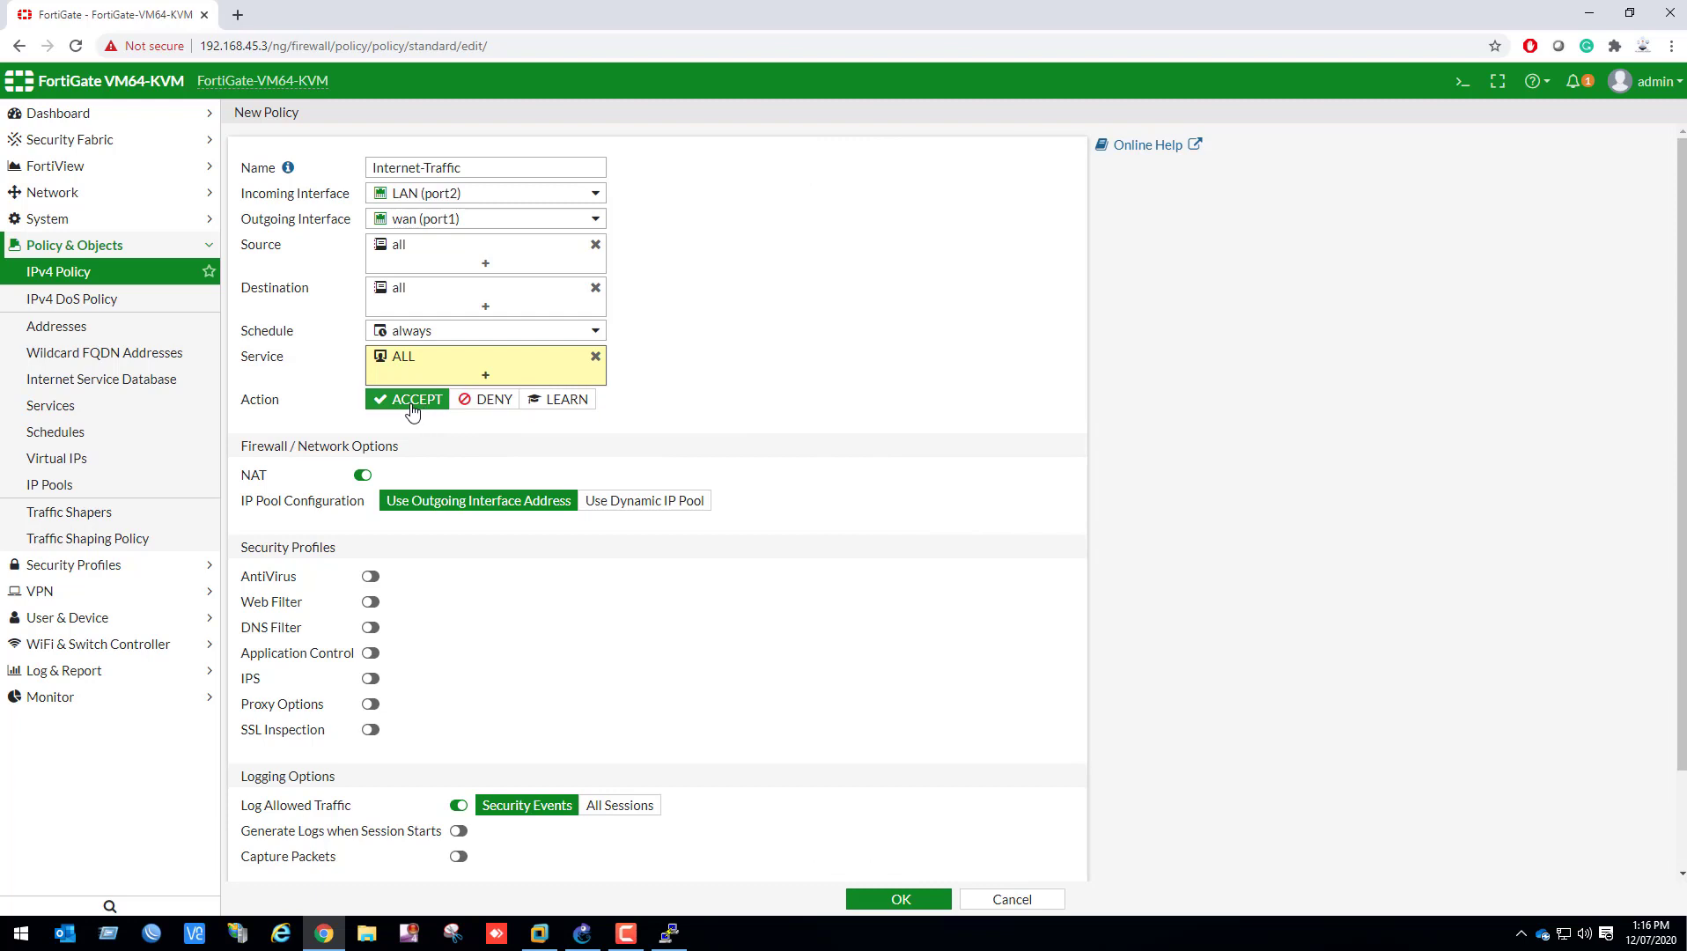
scroll(523, 517, down, 2)
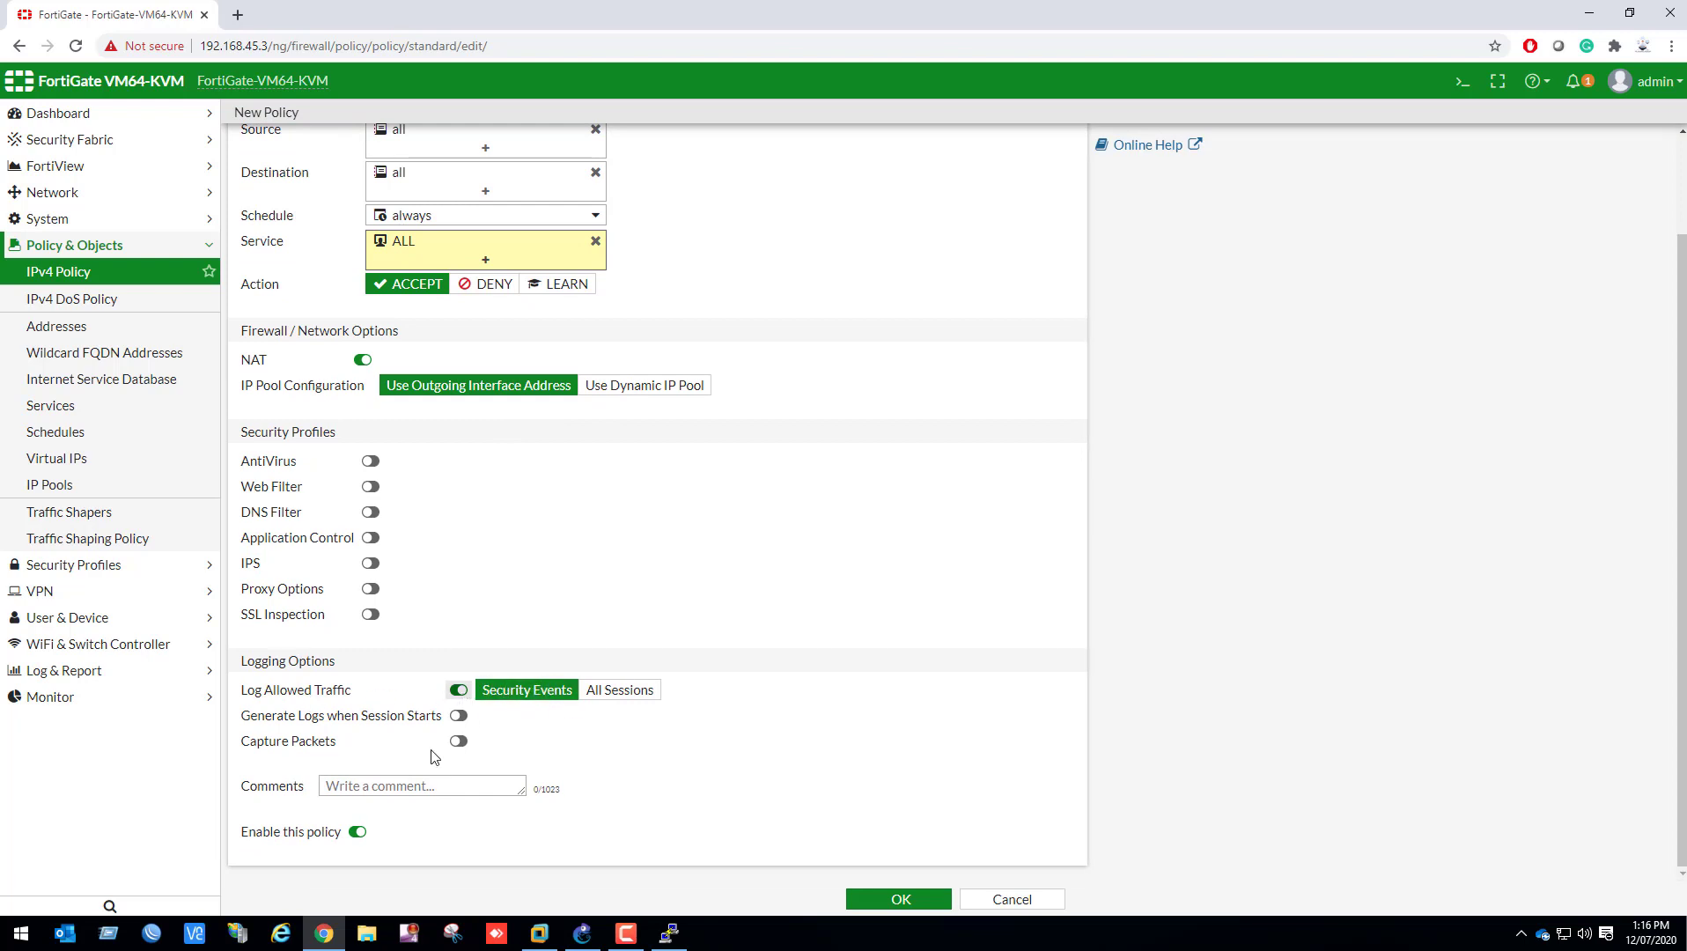
click(868, 896)
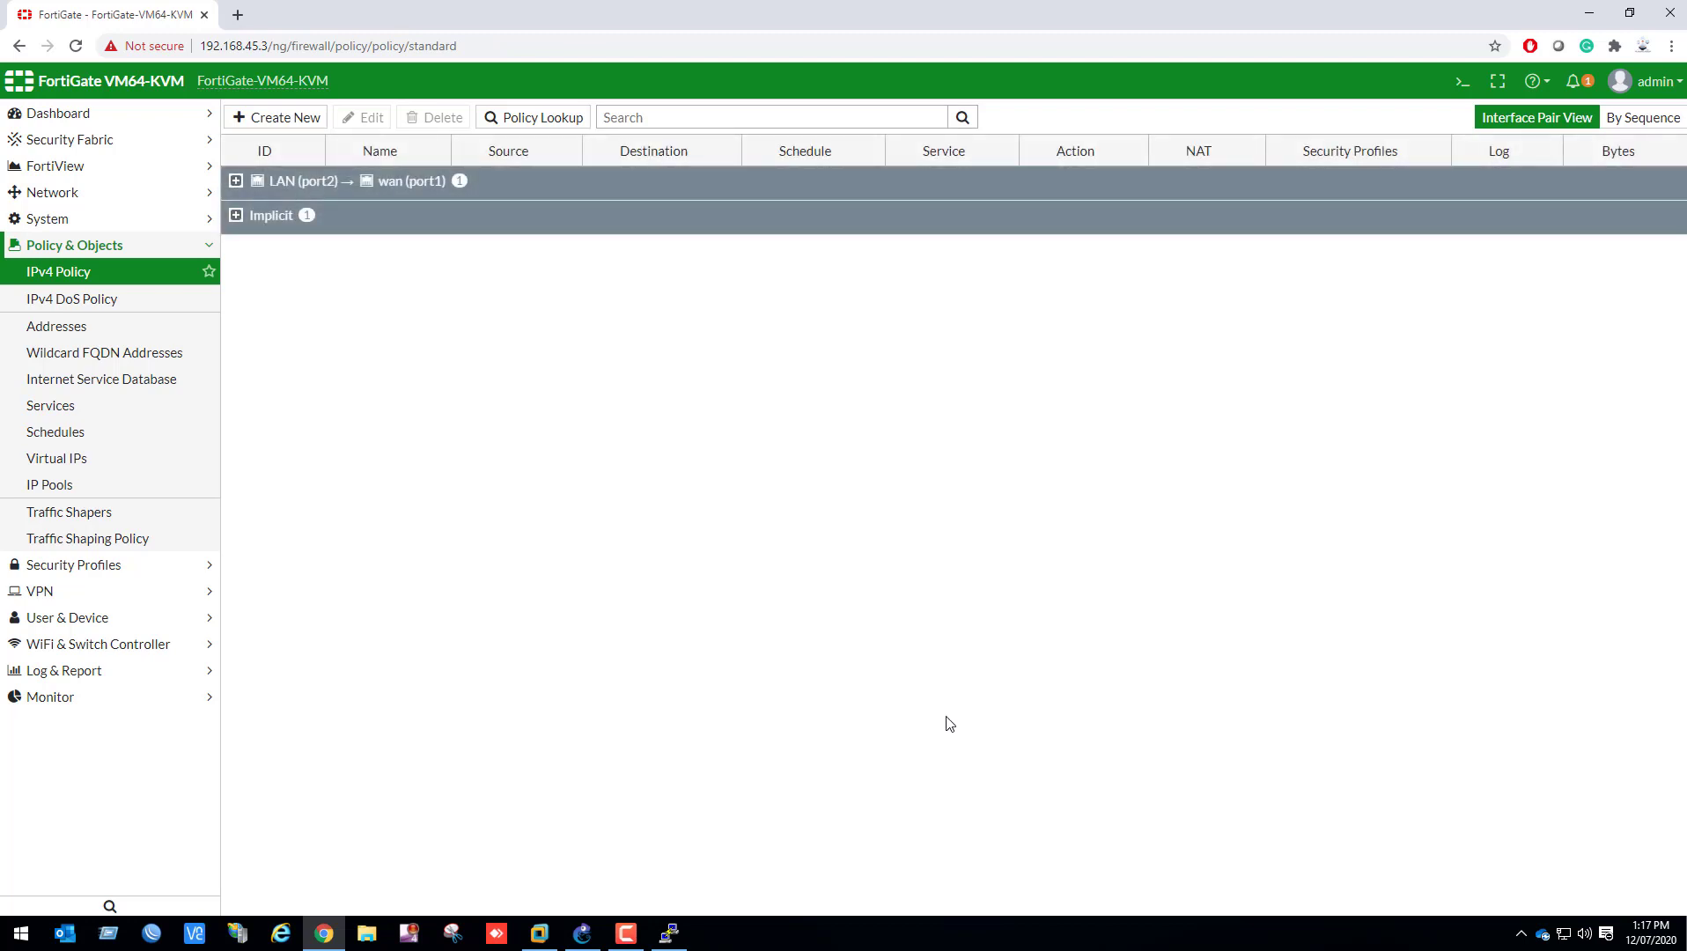
Switch to GNS3, start the Host node and sign in to Windows on its console with the account password
click(582, 933)
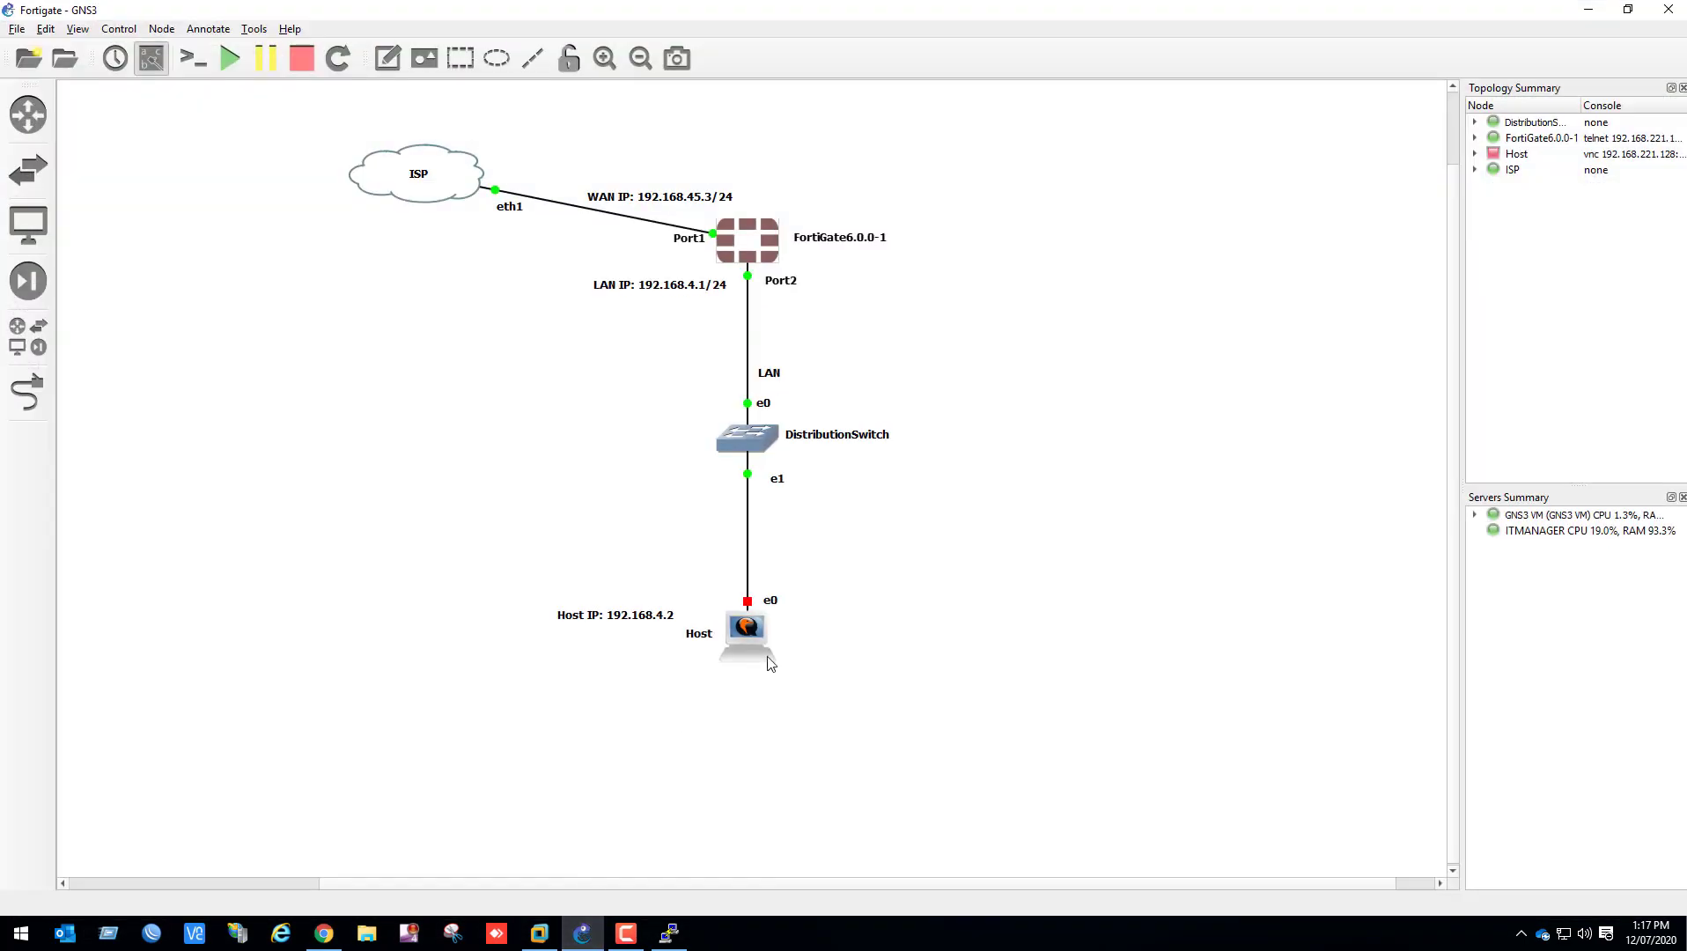
right_click(759, 639)
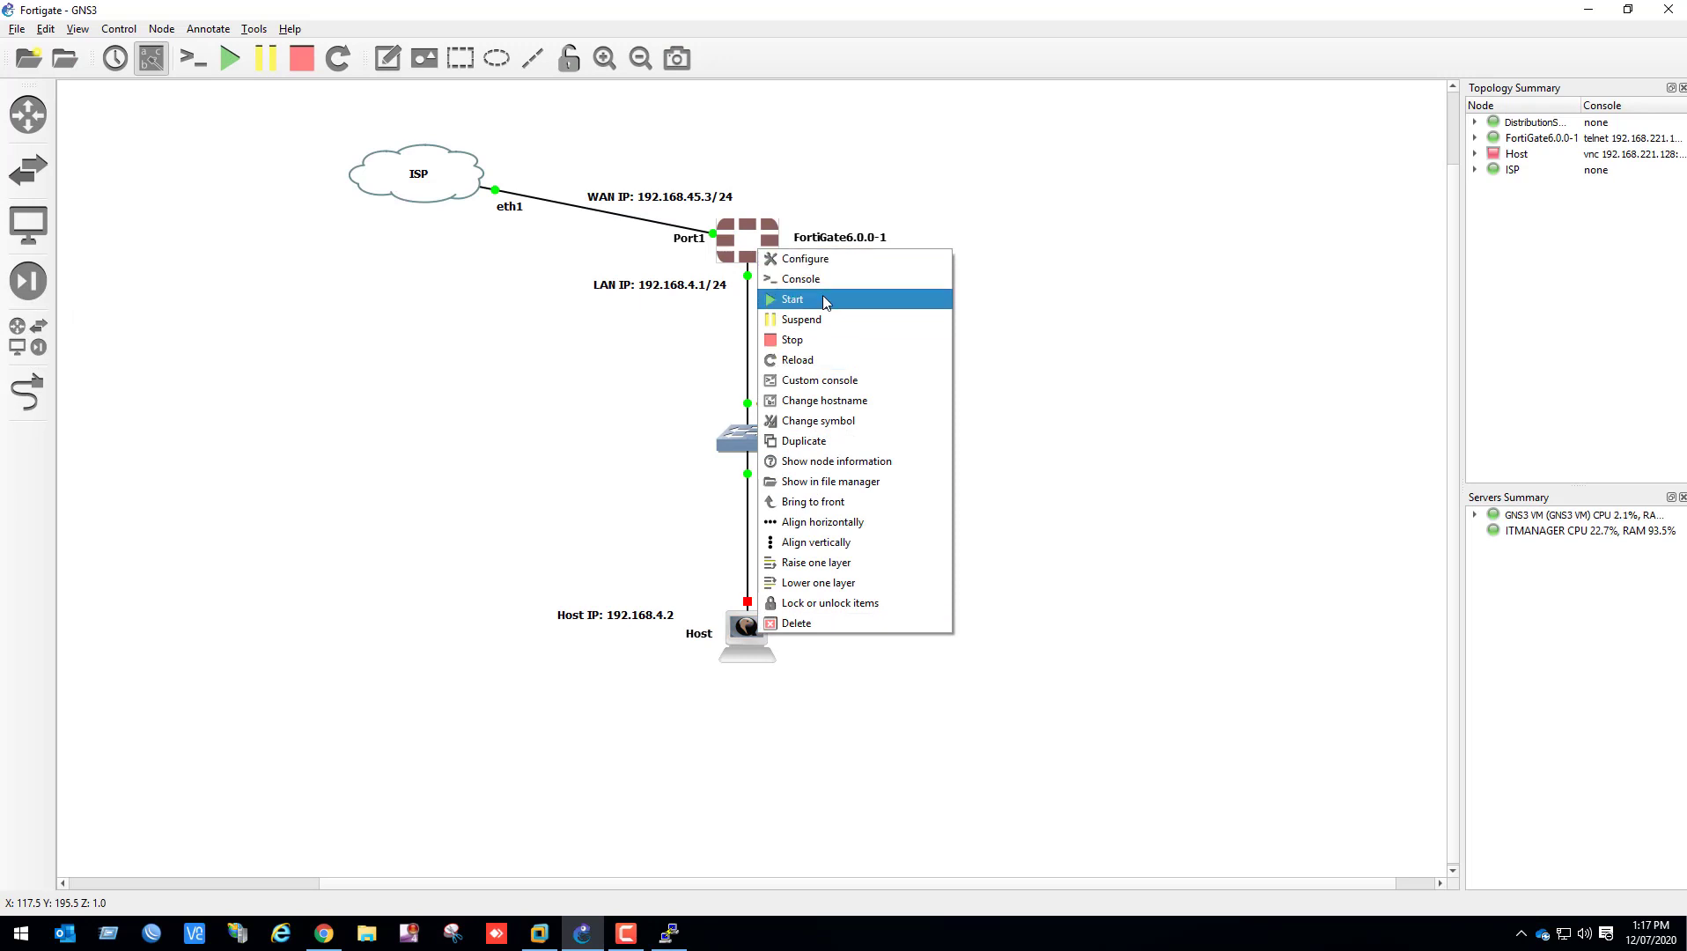
click(850, 298)
double_click(738, 643)
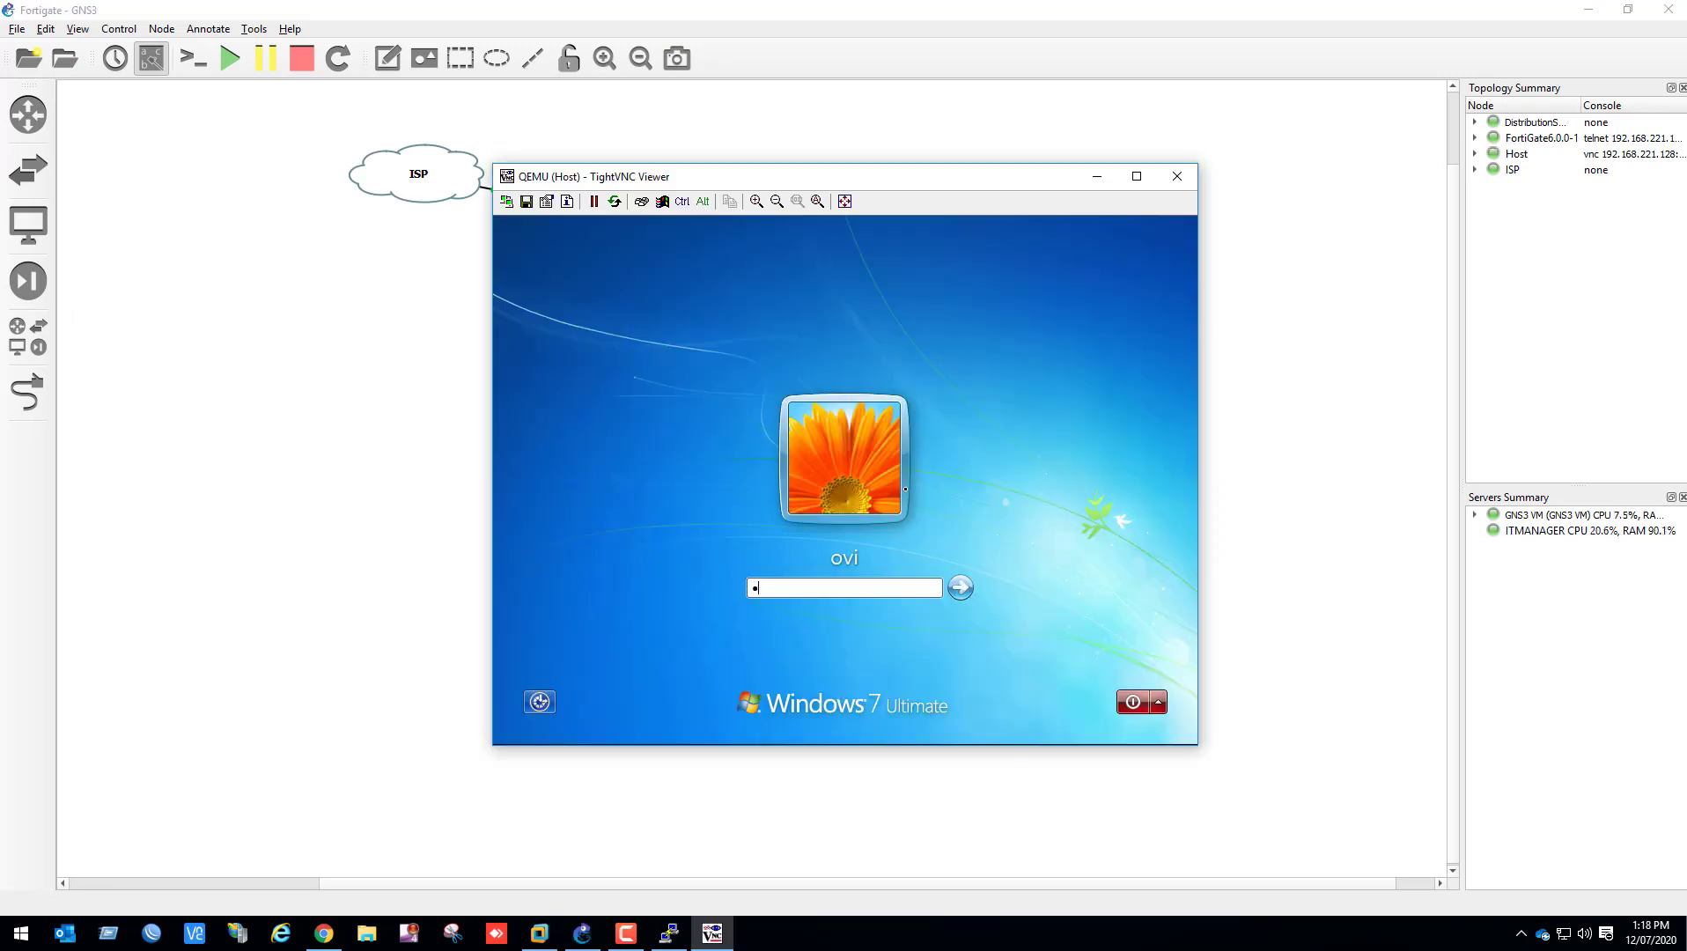
key(Return)
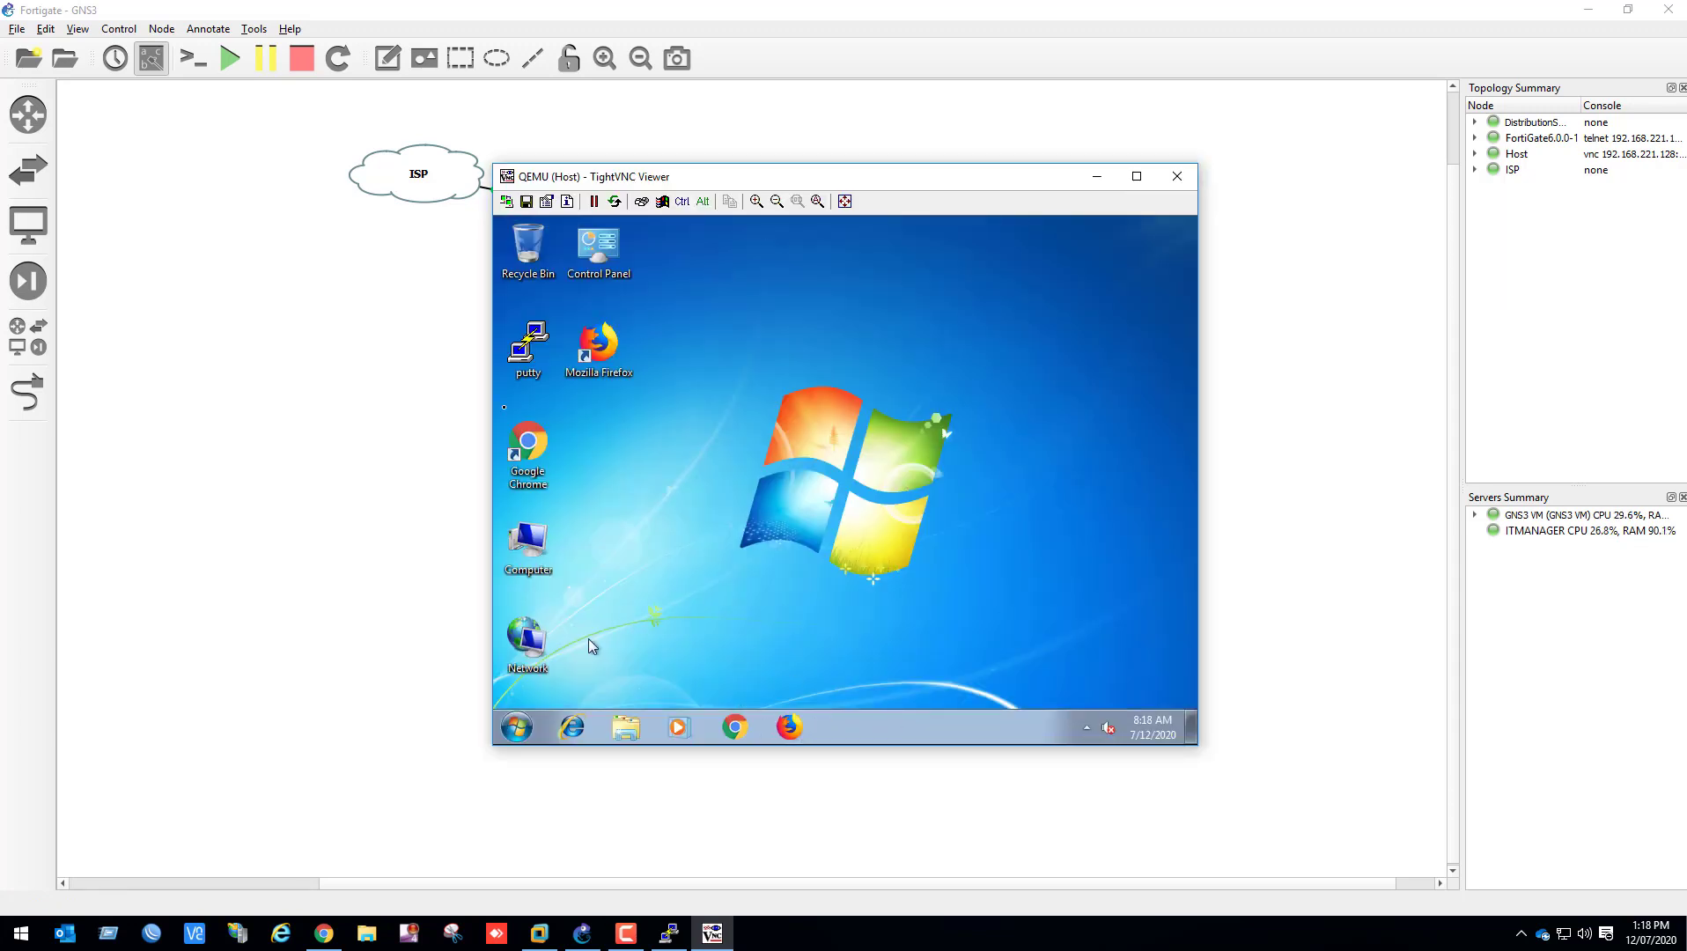
Inspect the host's Local Area Connection details to check the IP address, gateway and DNS servers assigned by DHCP
click(751, 480)
right_click(534, 656)
click(586, 641)
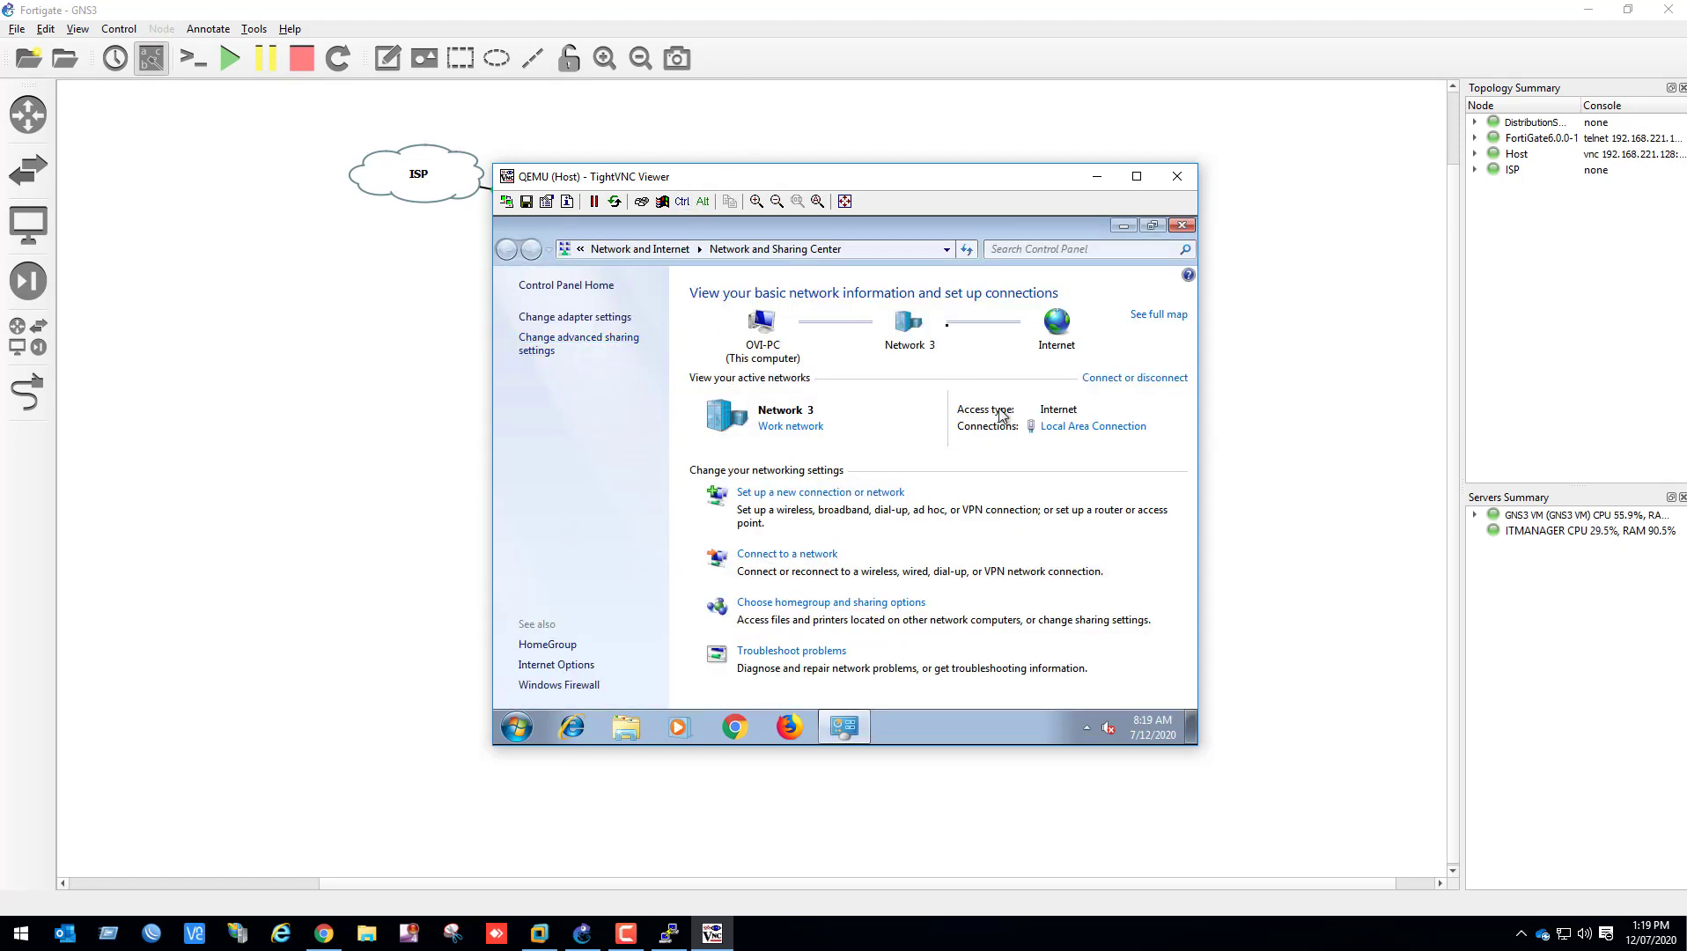
click(1093, 426)
click(753, 464)
click(855, 448)
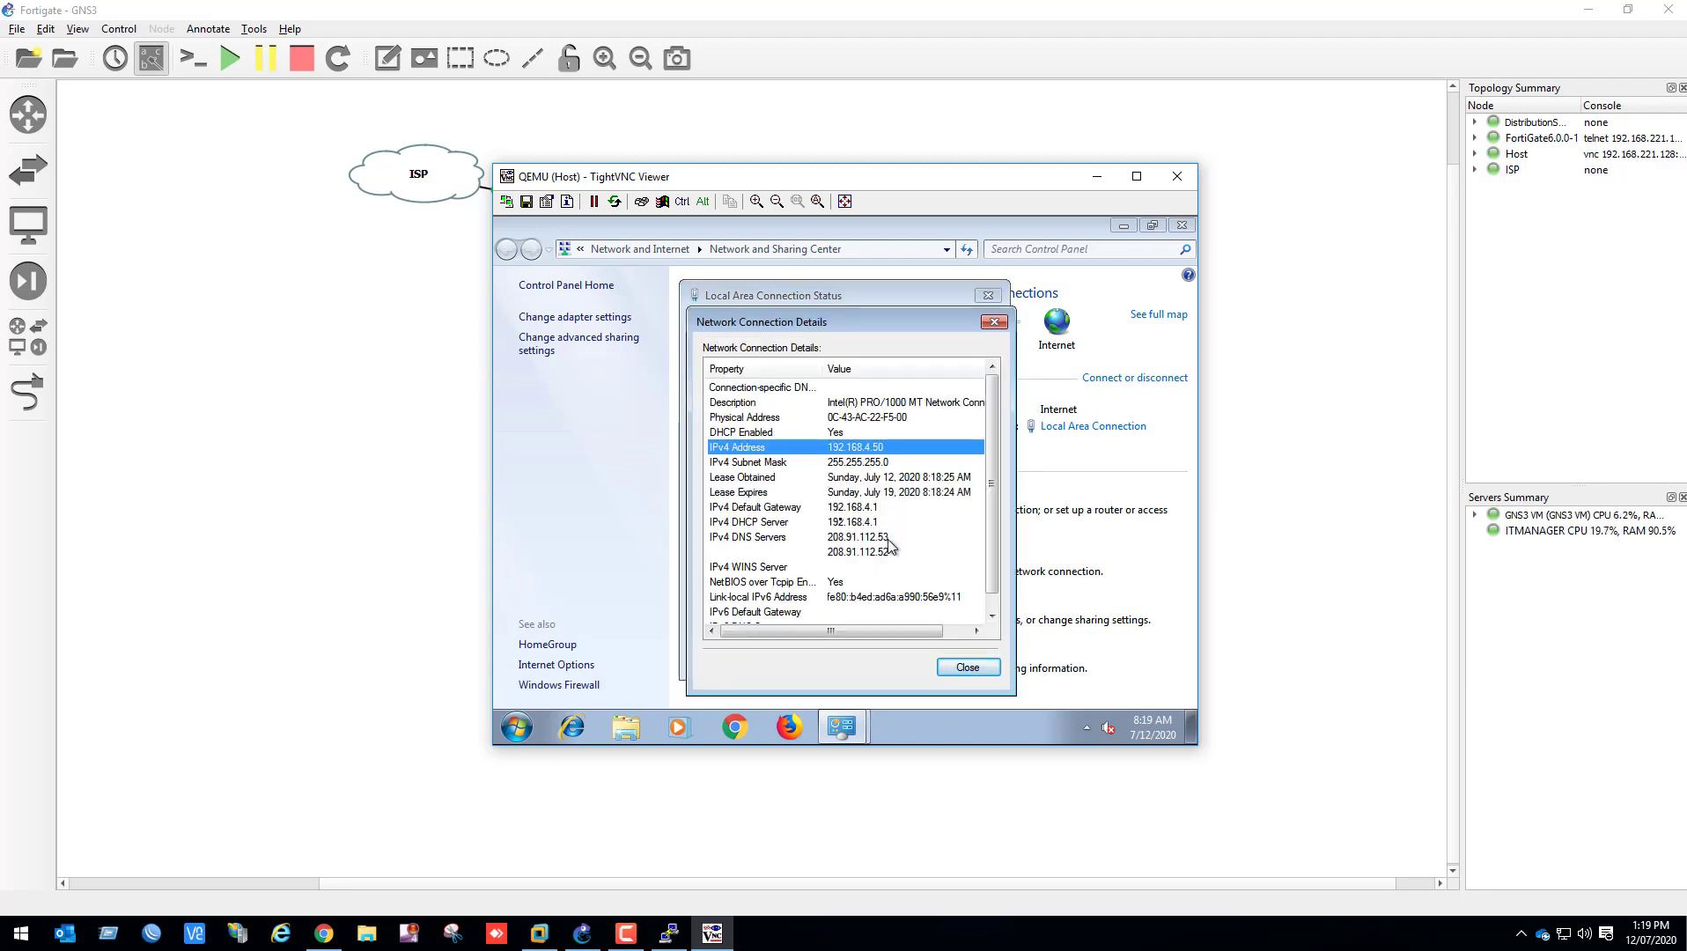
click(960, 668)
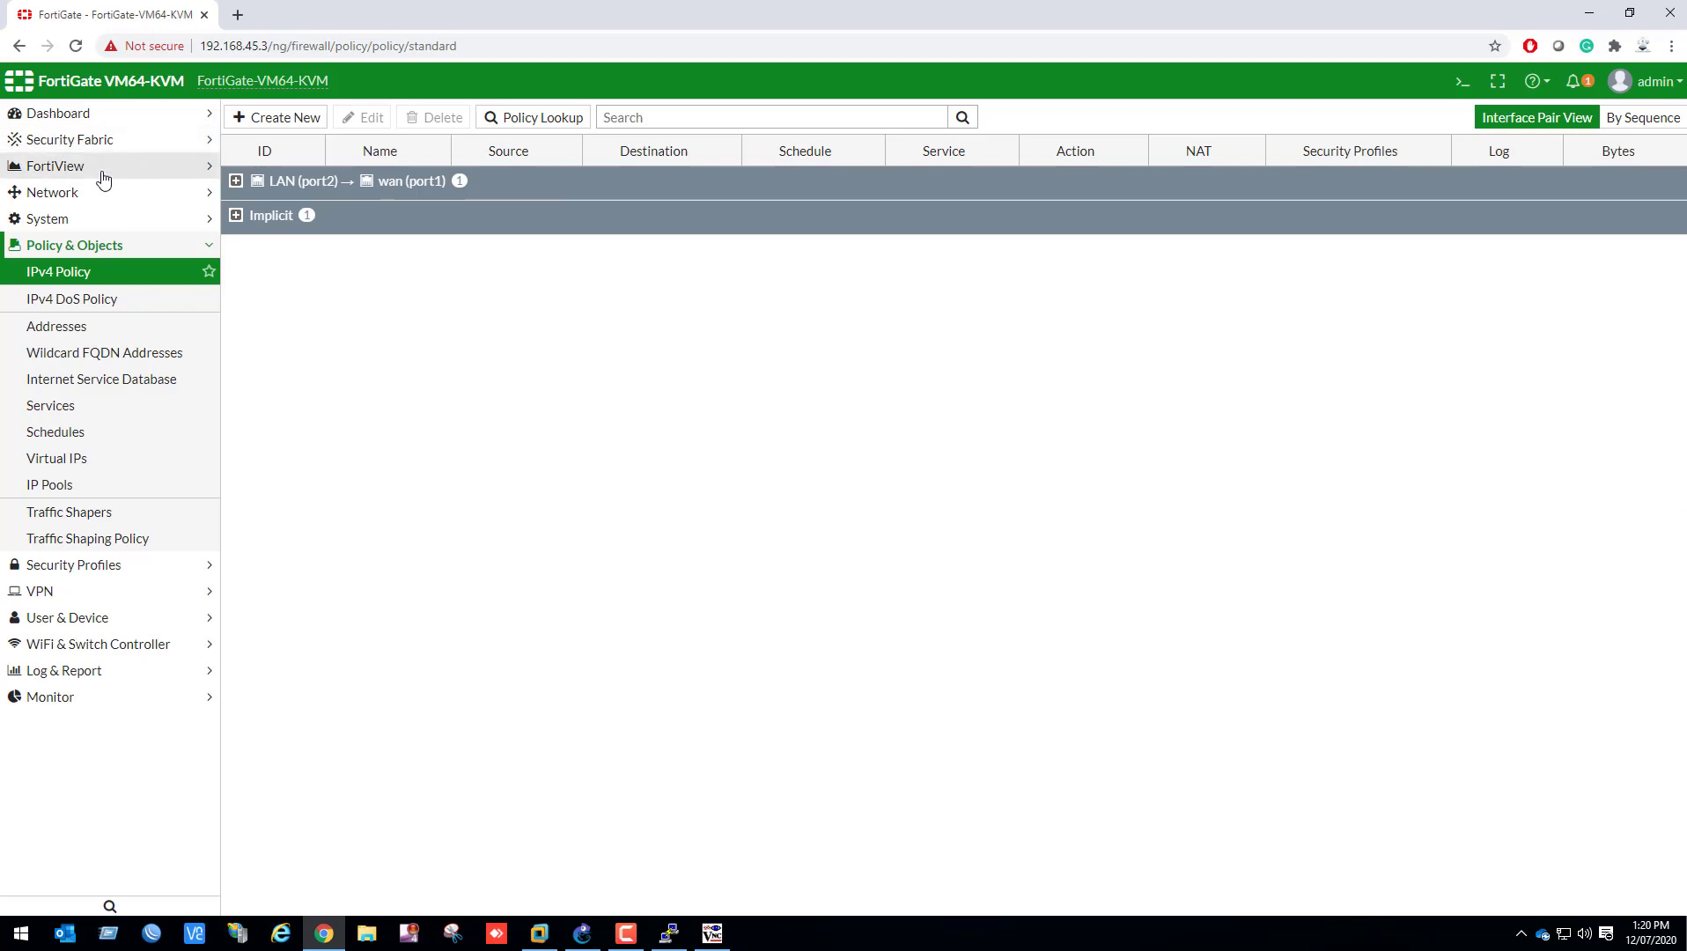
Switch to the FortiGate web interface and review all FortiView sessions for the host's traffic from LAN to wan
click(82, 173)
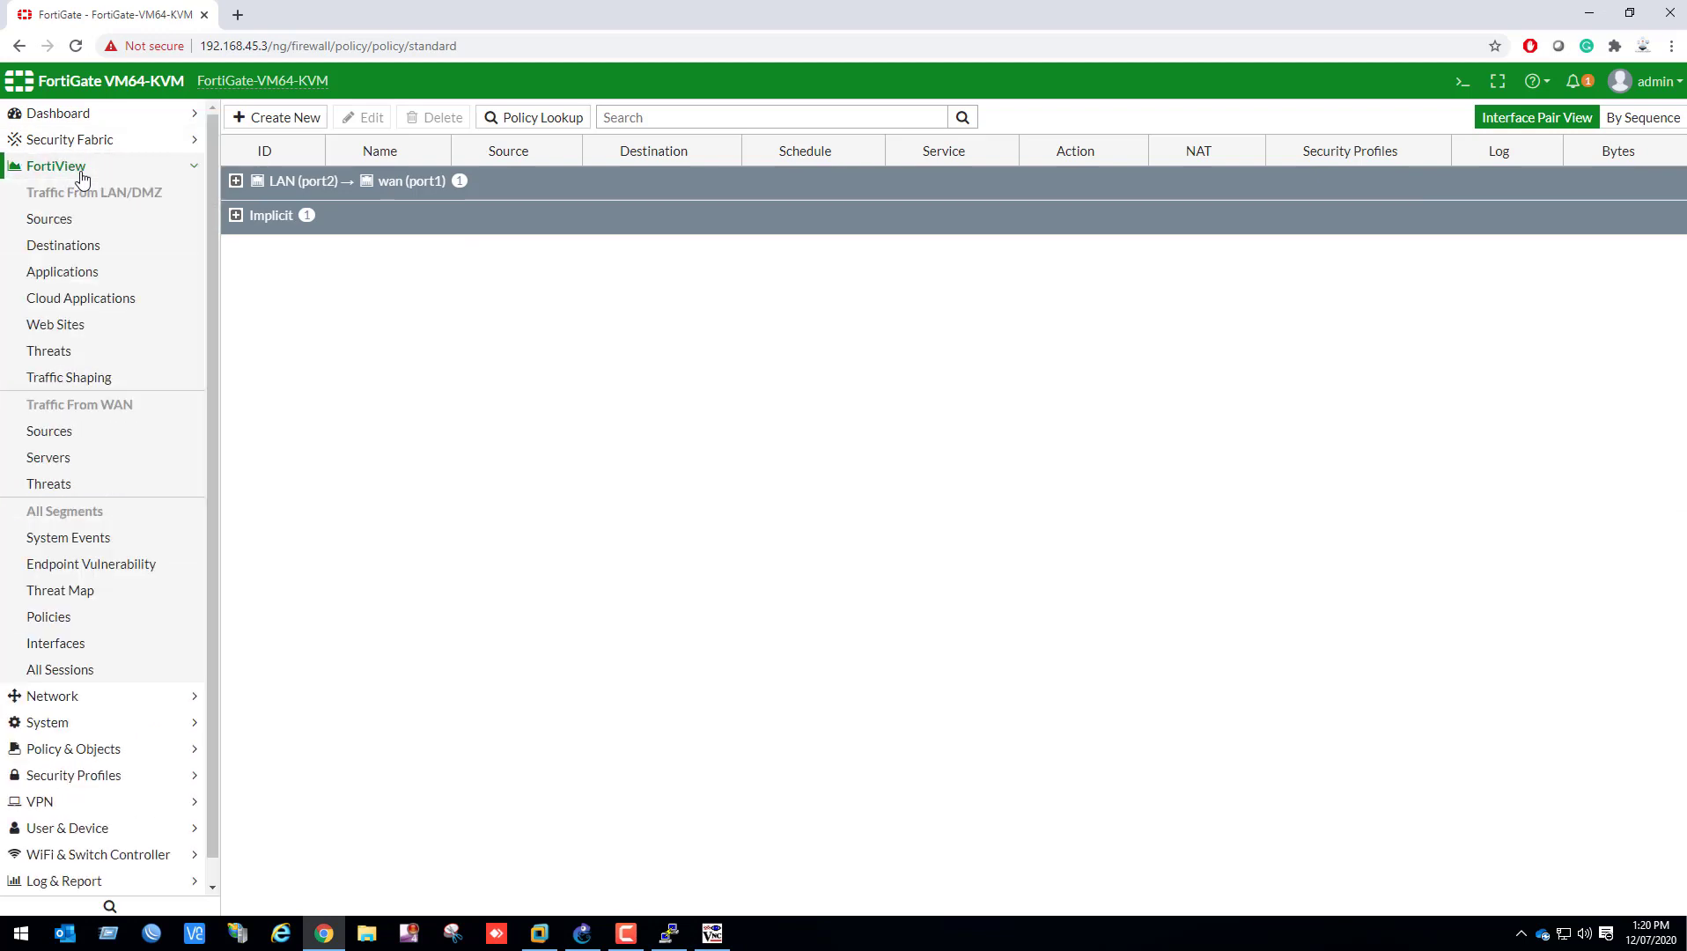
click(119, 671)
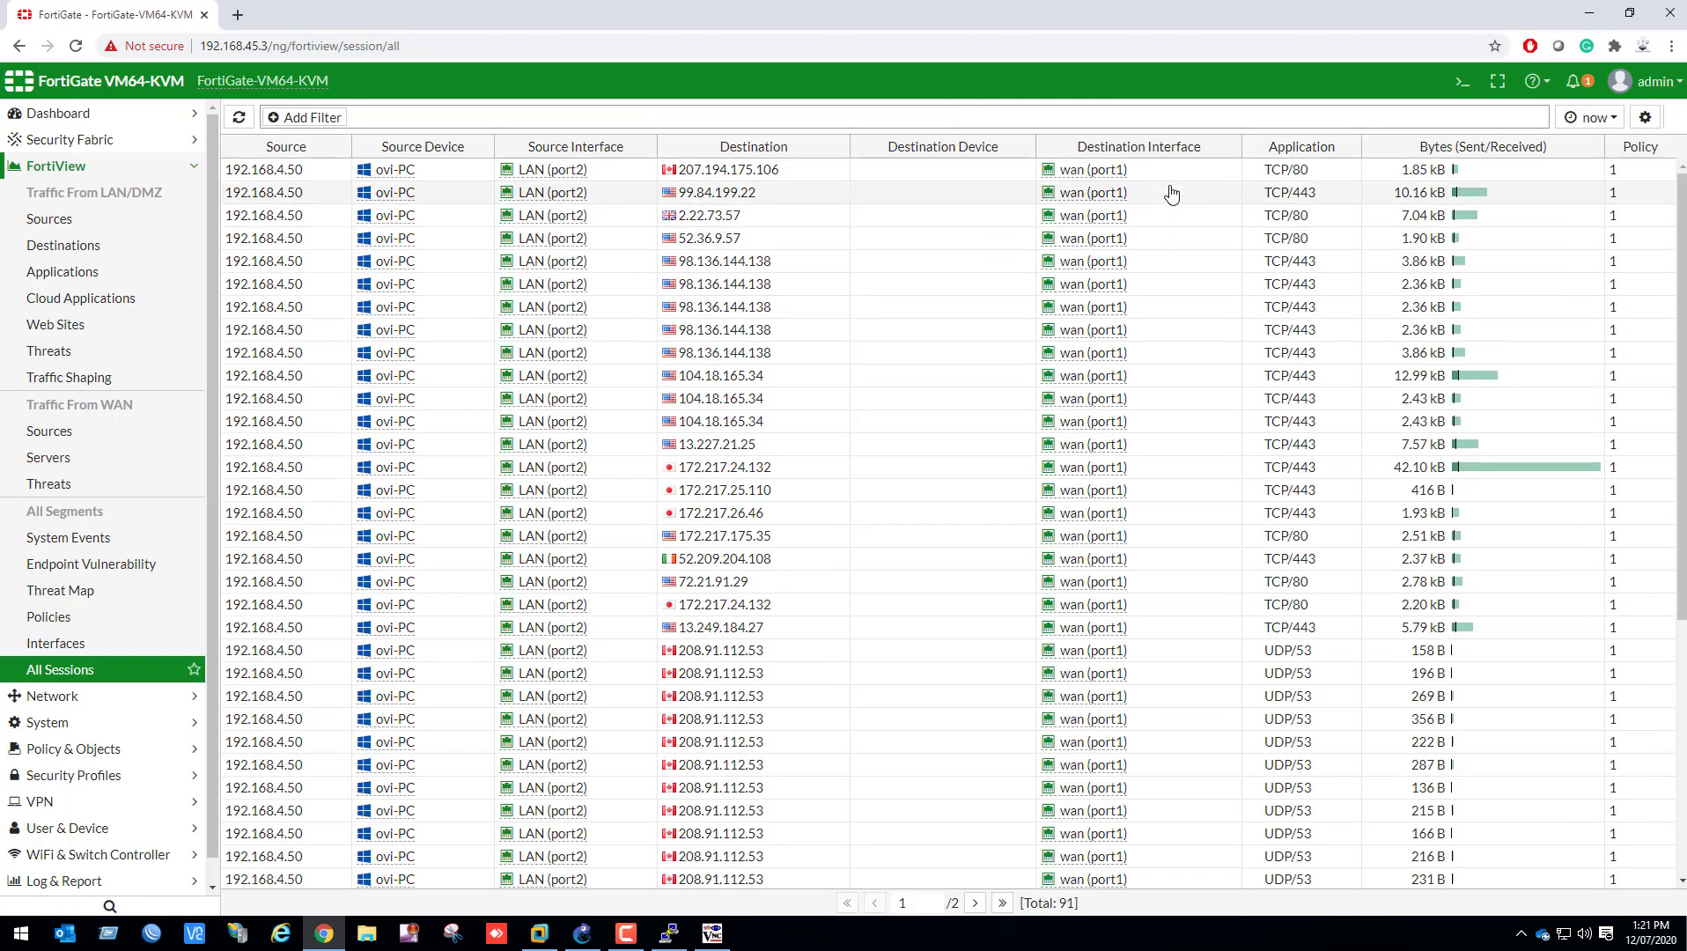
scroll(528, 801, down, 5)
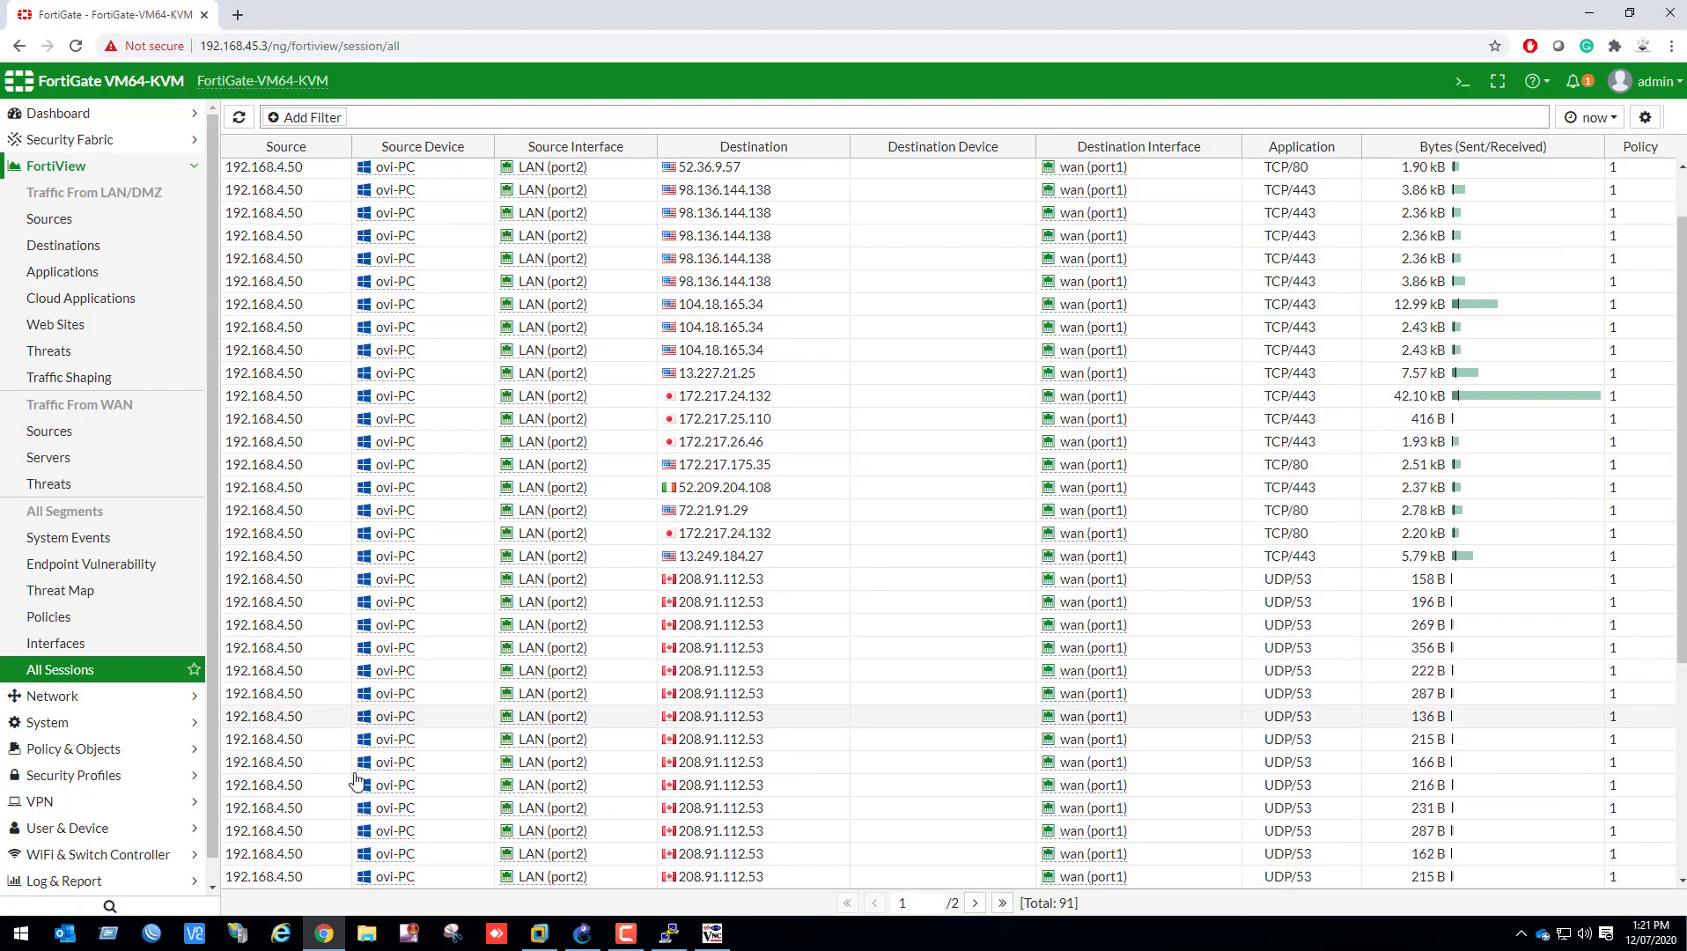
scroll(366, 766, up, 5)
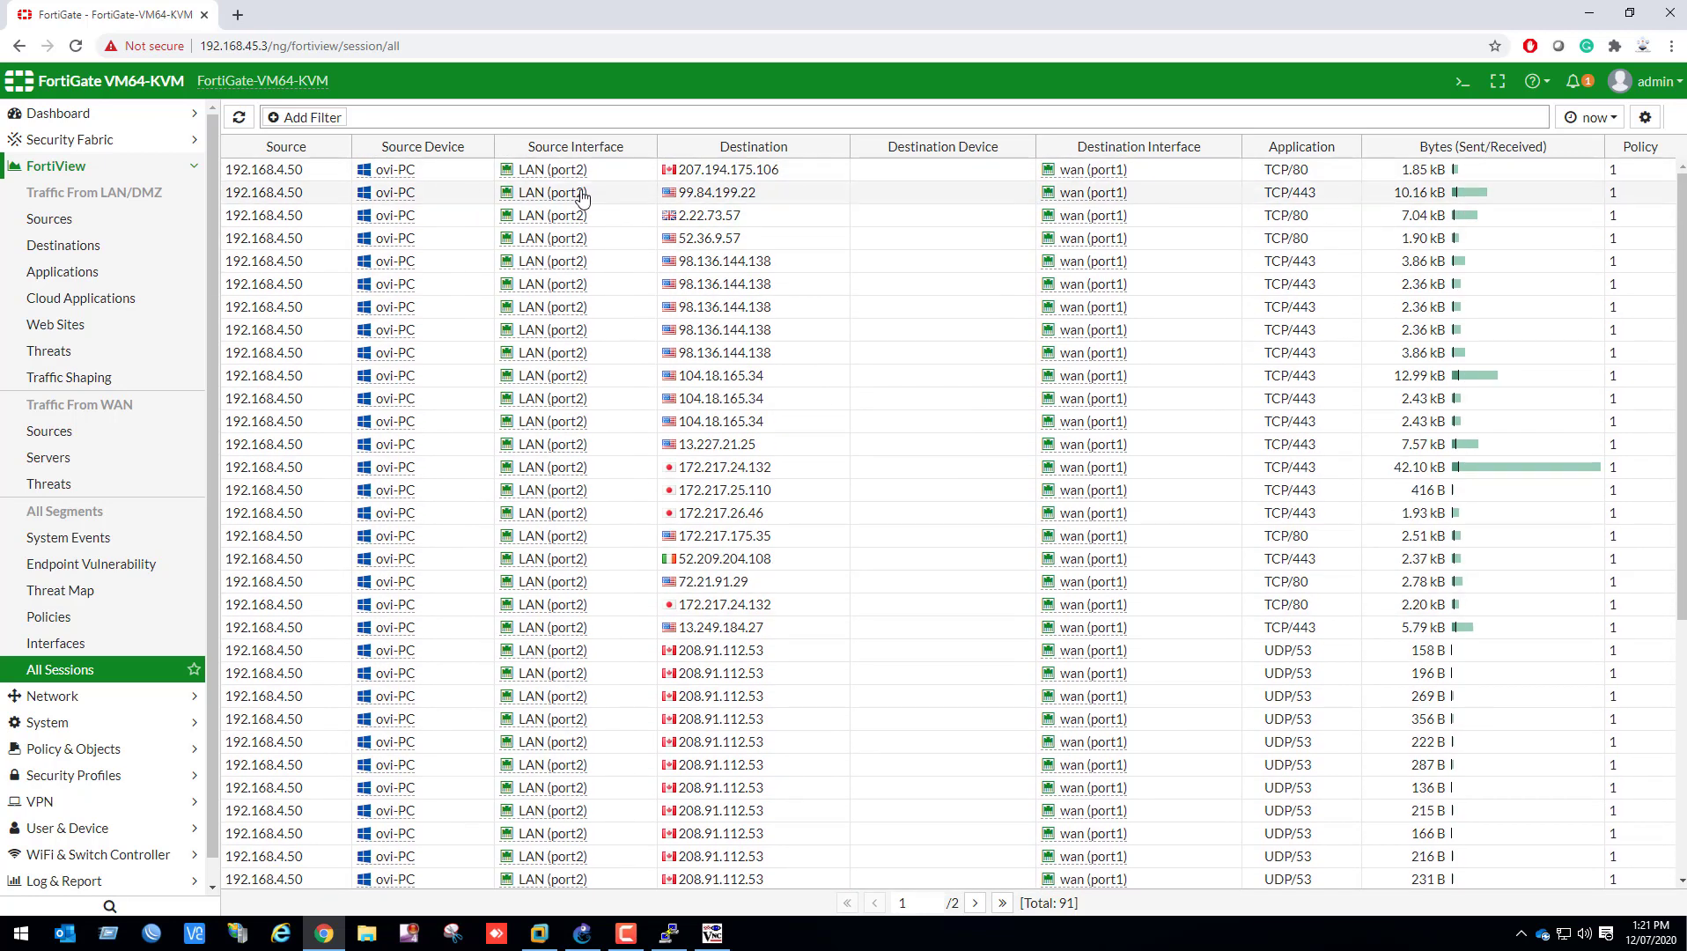
click(504, 199)
Return to the Windows host and give its network adapter the static IP address 192.168.4.3 with a default gateway and DNS server
key(alt+Tab)
click(674, 231)
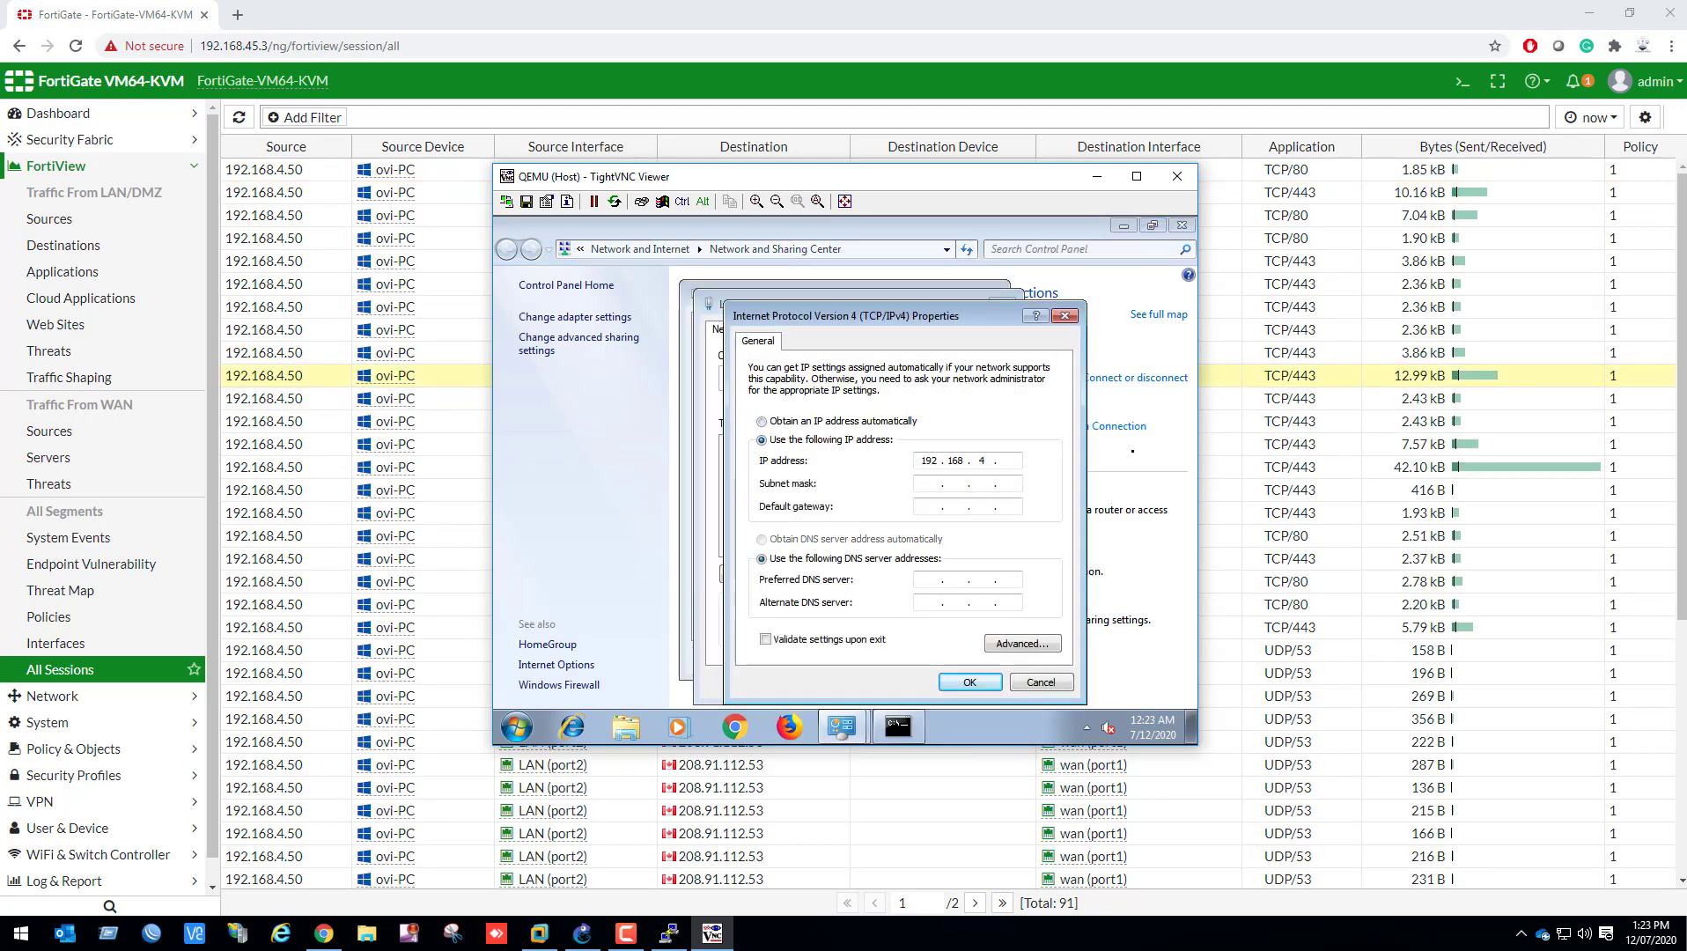
text(3)
key(Tab)
key(Tab)
text(1928.8.8.8)
click(960, 684)
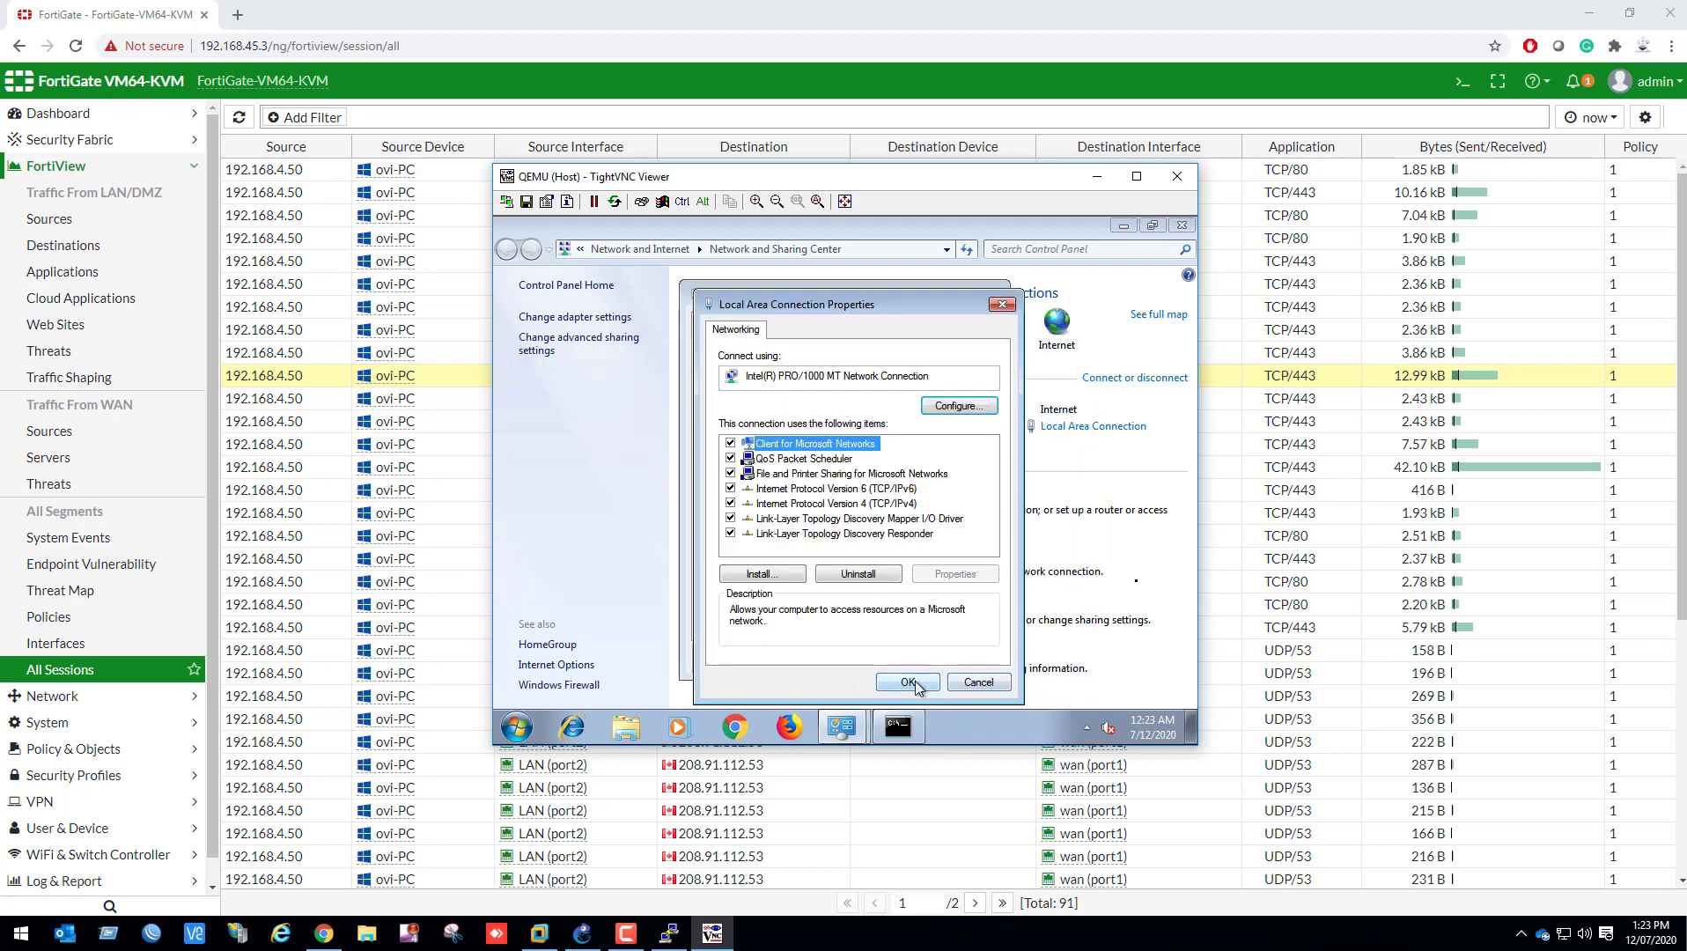
click(914, 685)
click(937, 659)
Ping google.com from the Windows host's command prompt to test Internet access
click(896, 728)
key(Up)
key(Return)
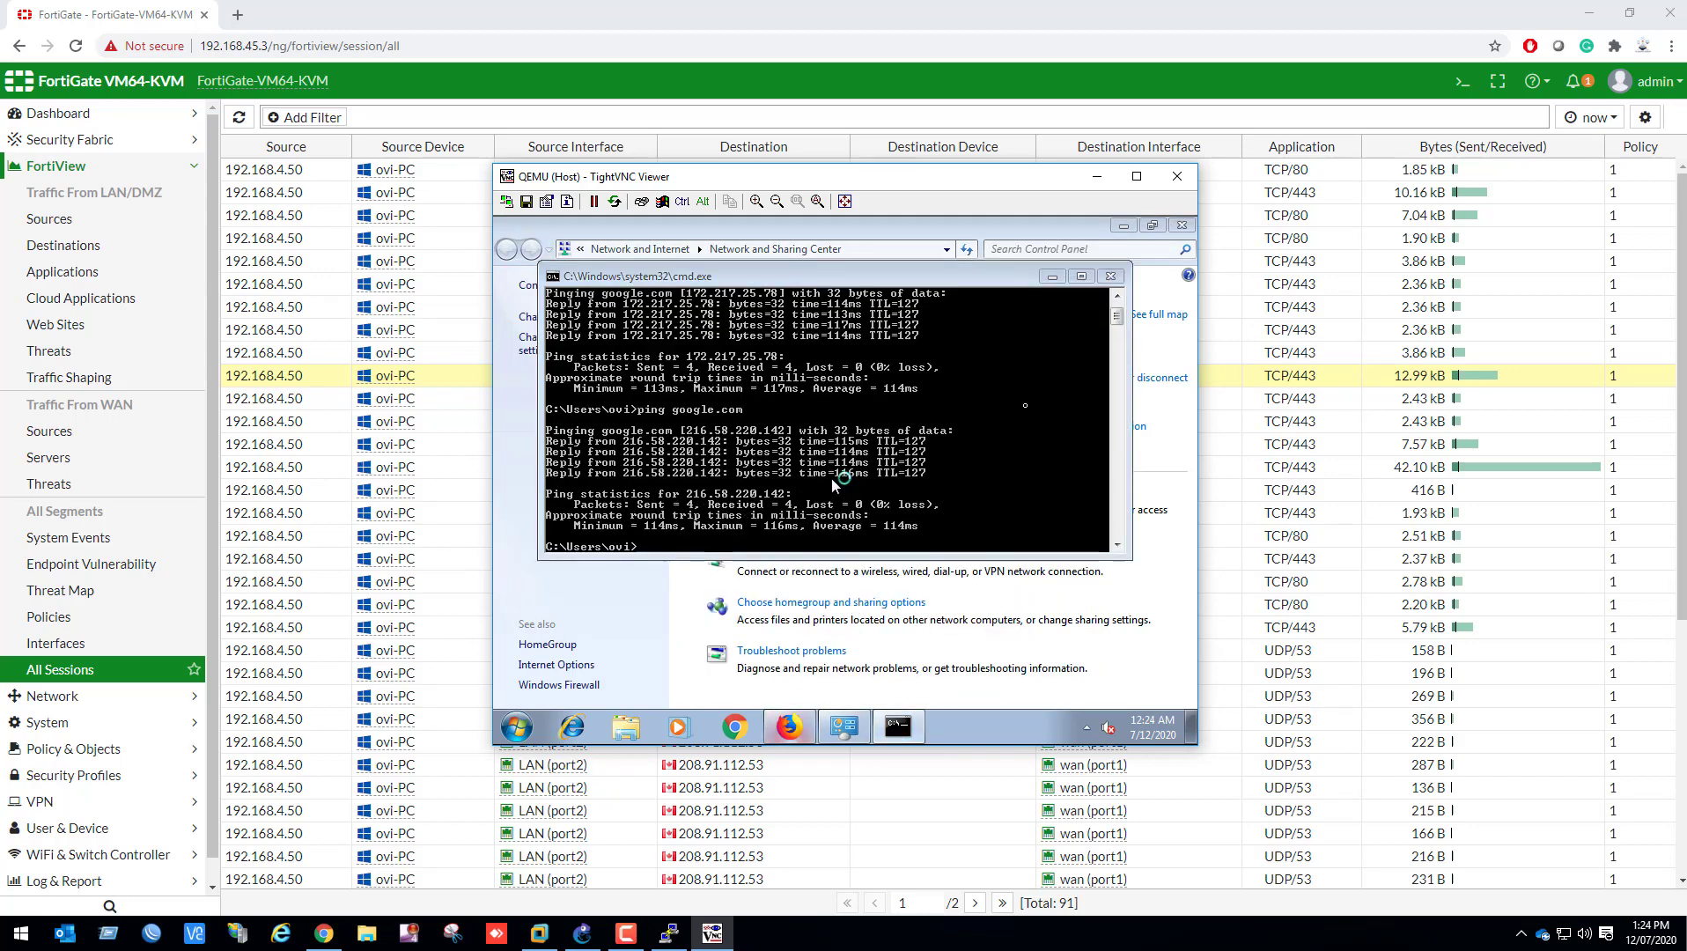
Return to the FortiGate web interface, refresh the FortiView session list and examine the host's sessions
click(1094, 177)
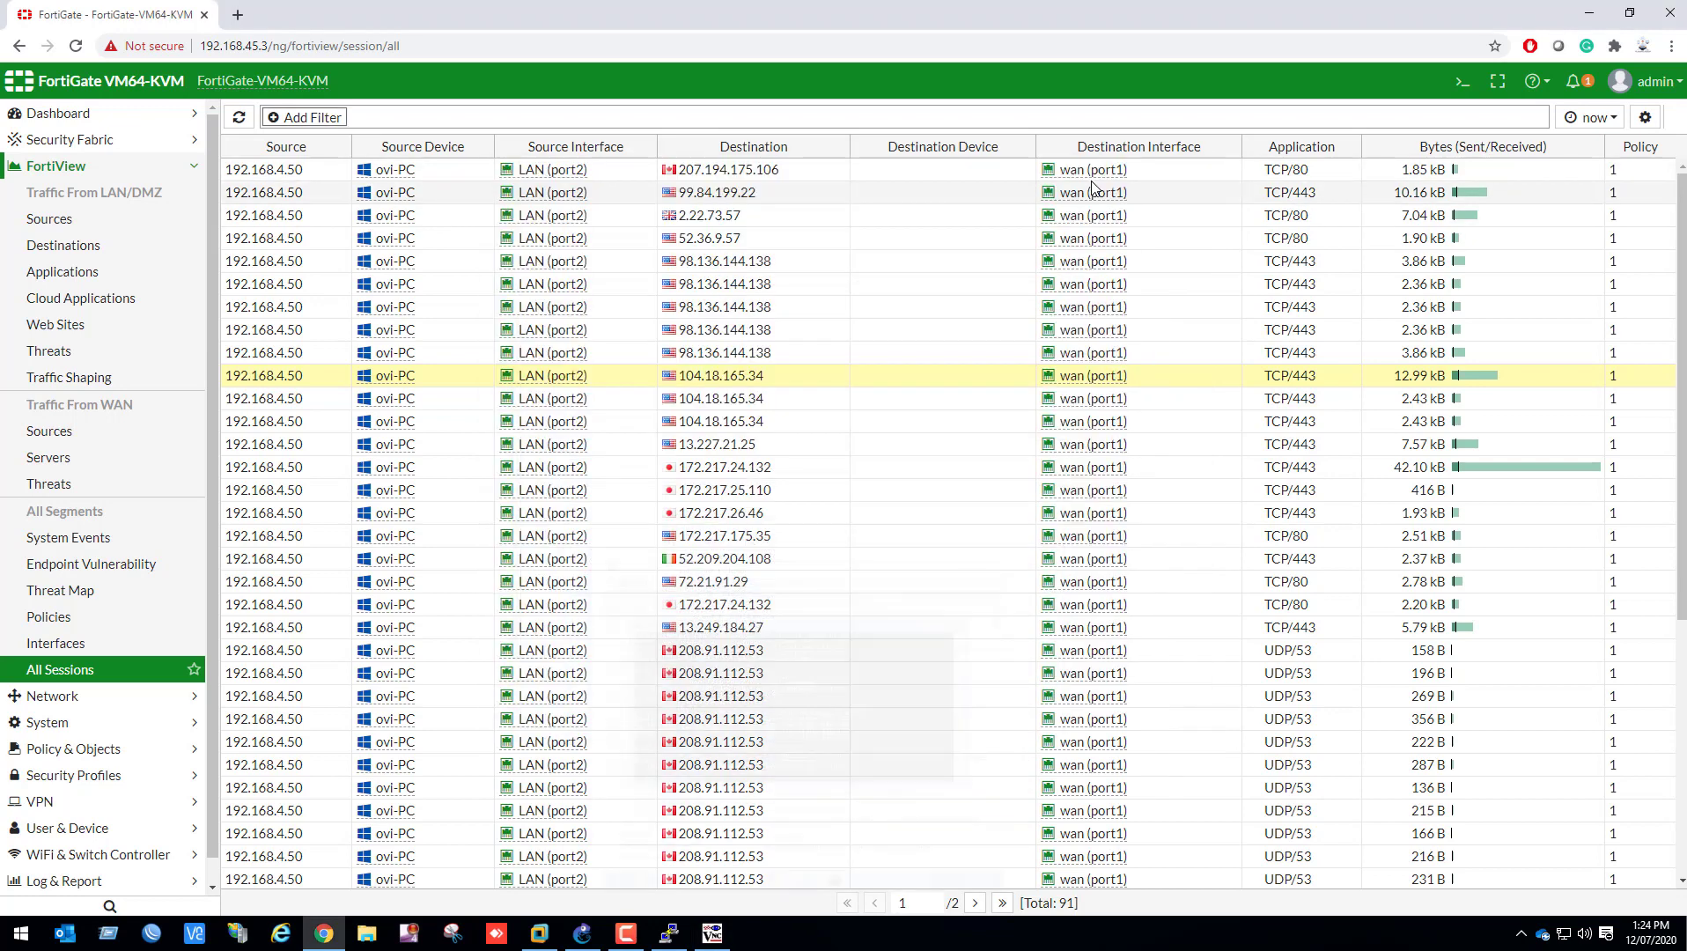
click(239, 117)
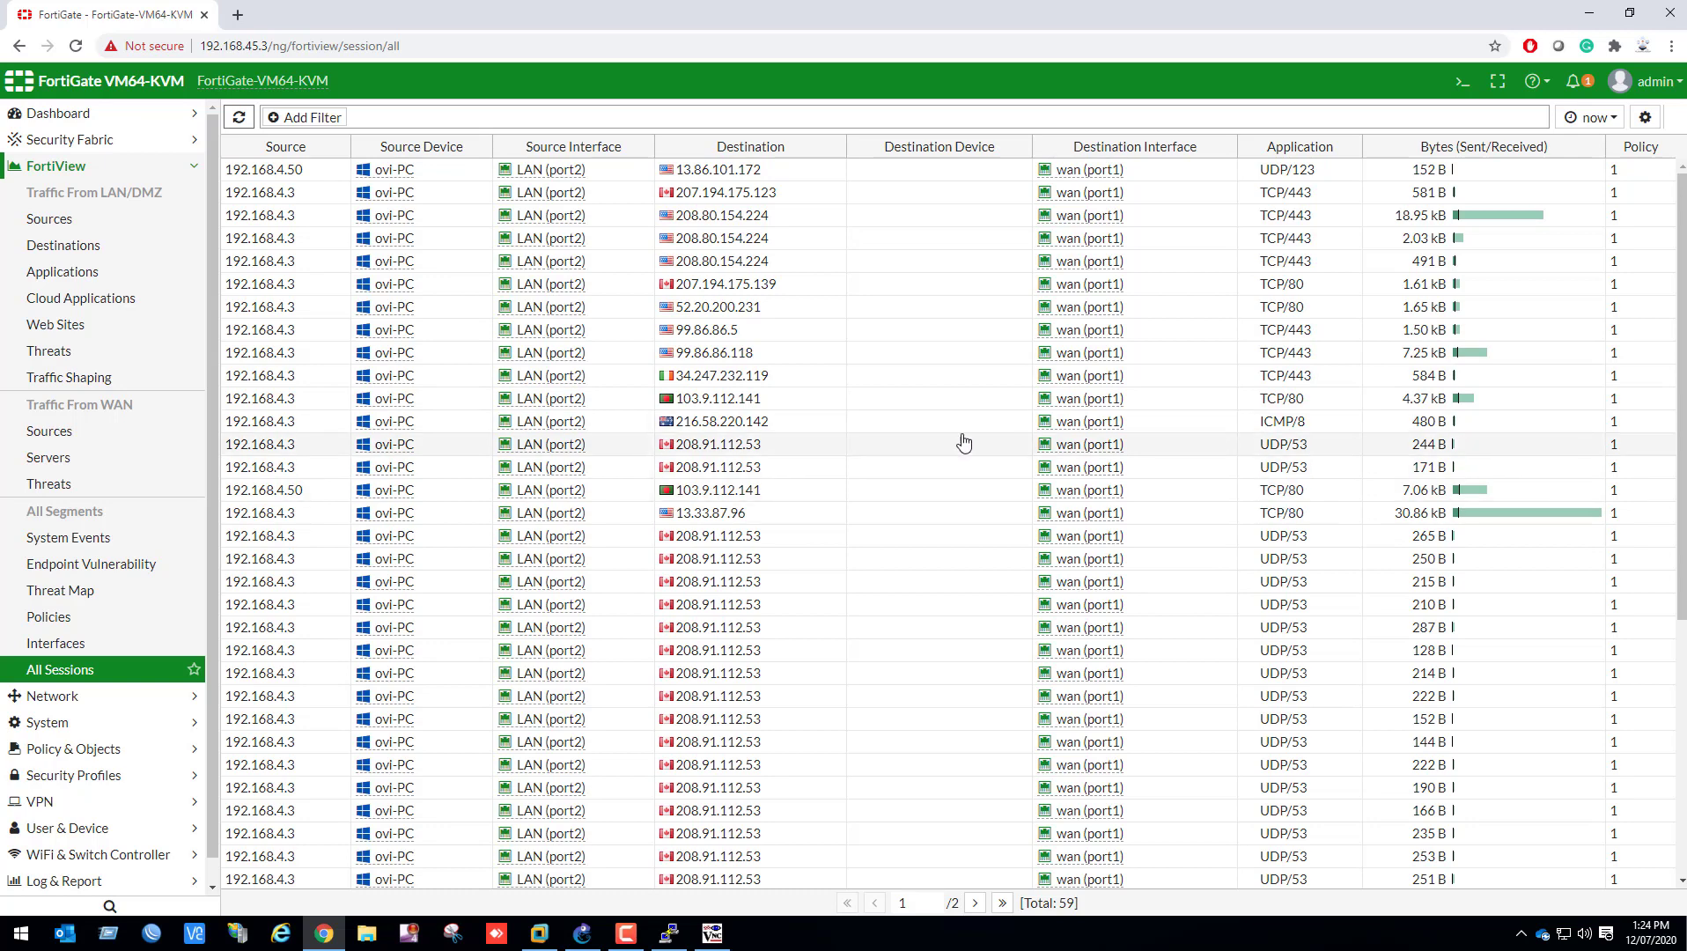
scroll(966, 445, down, 5)
scroll(973, 432, up, 5)
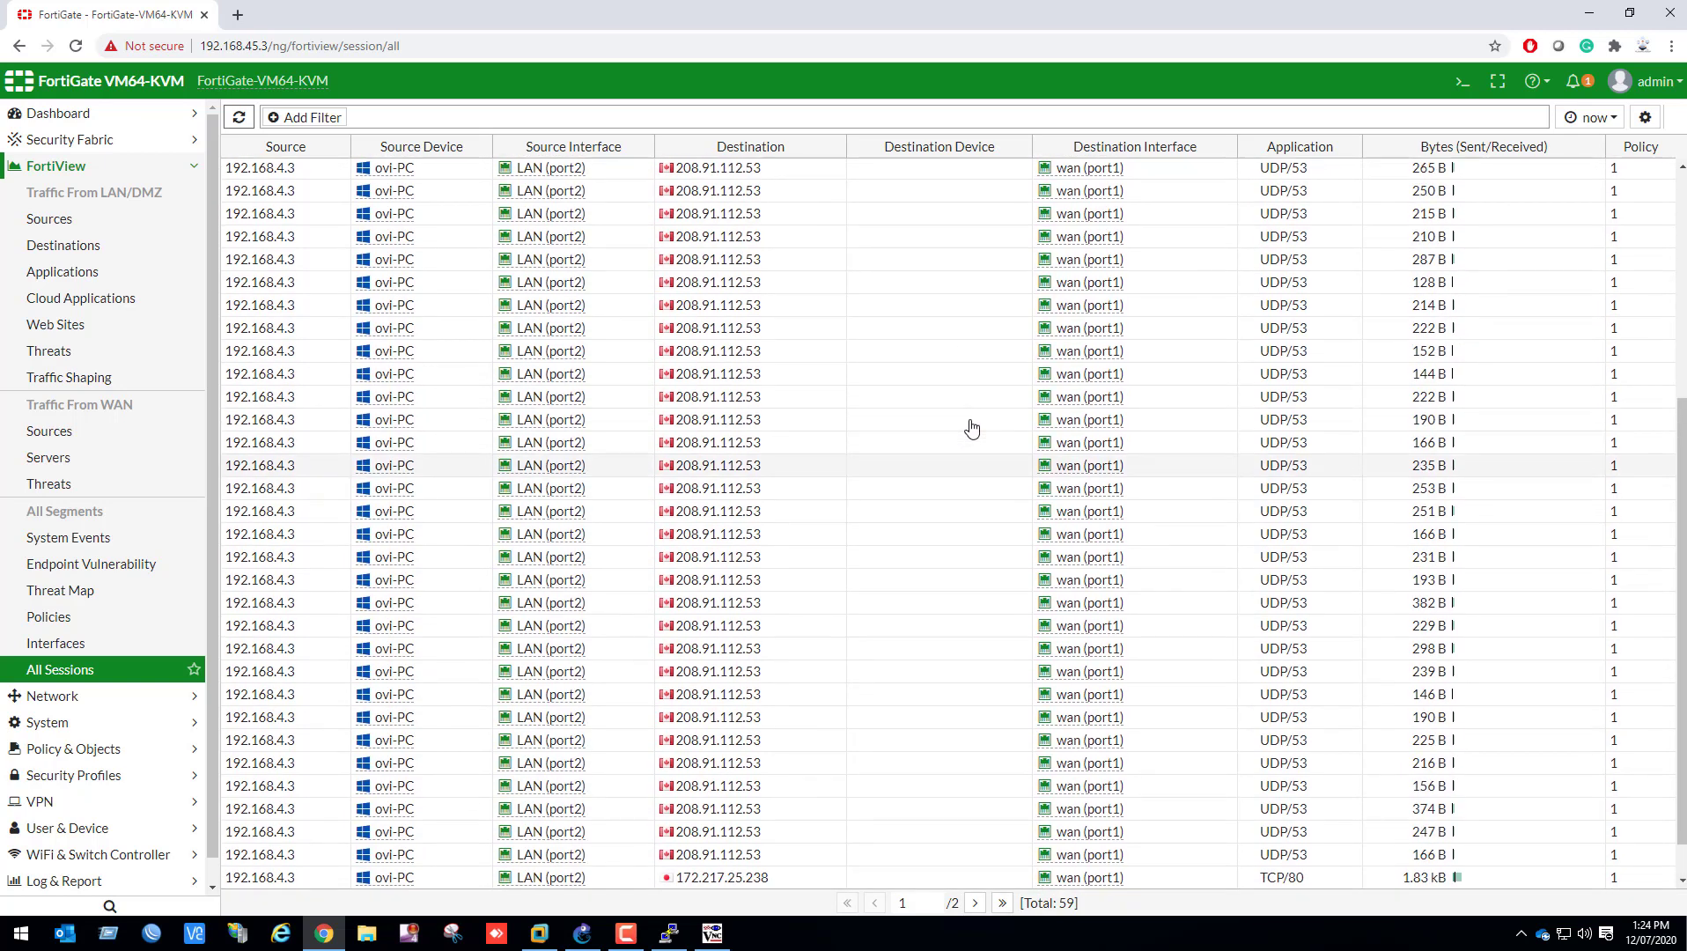